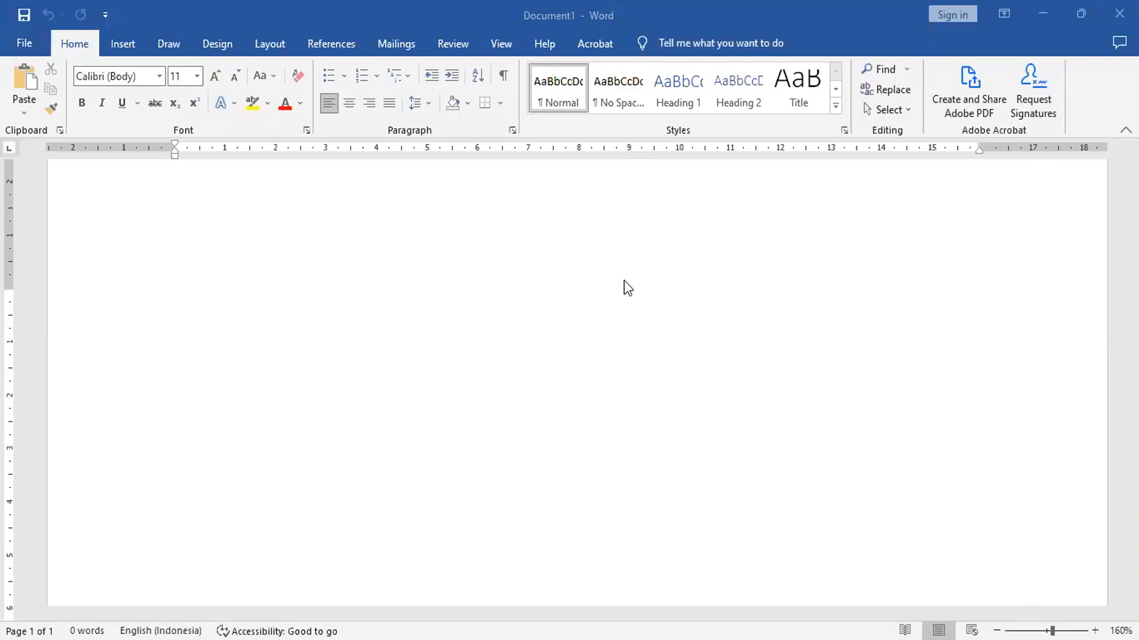
Look over the layout, design and insert commands, including the object alignment options, and the file start page.
click(271, 45)
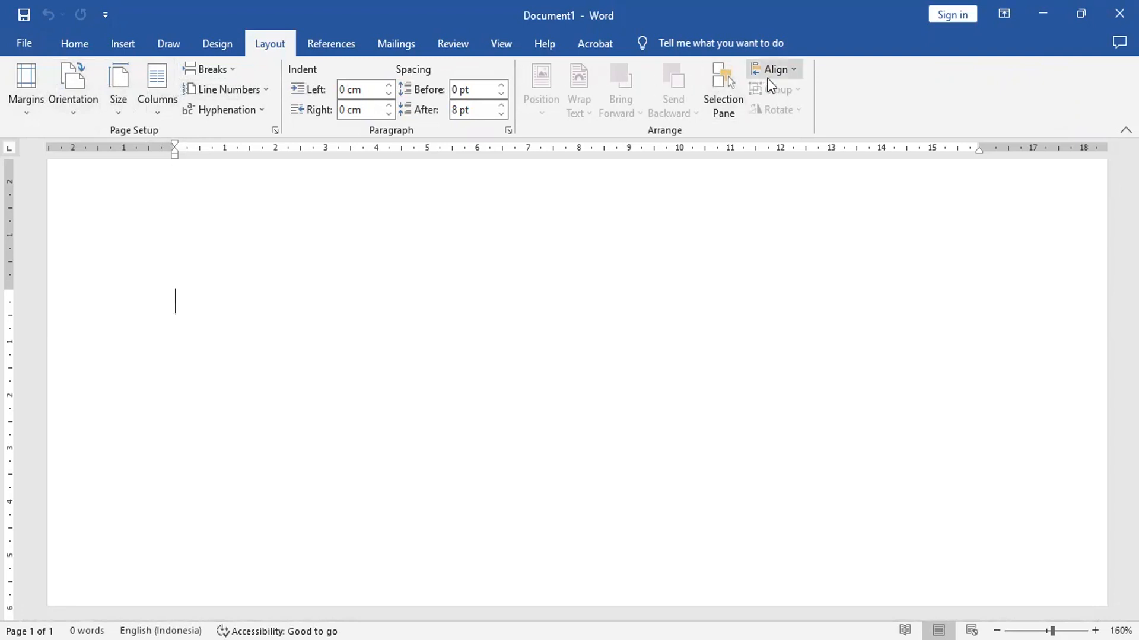
click(797, 72)
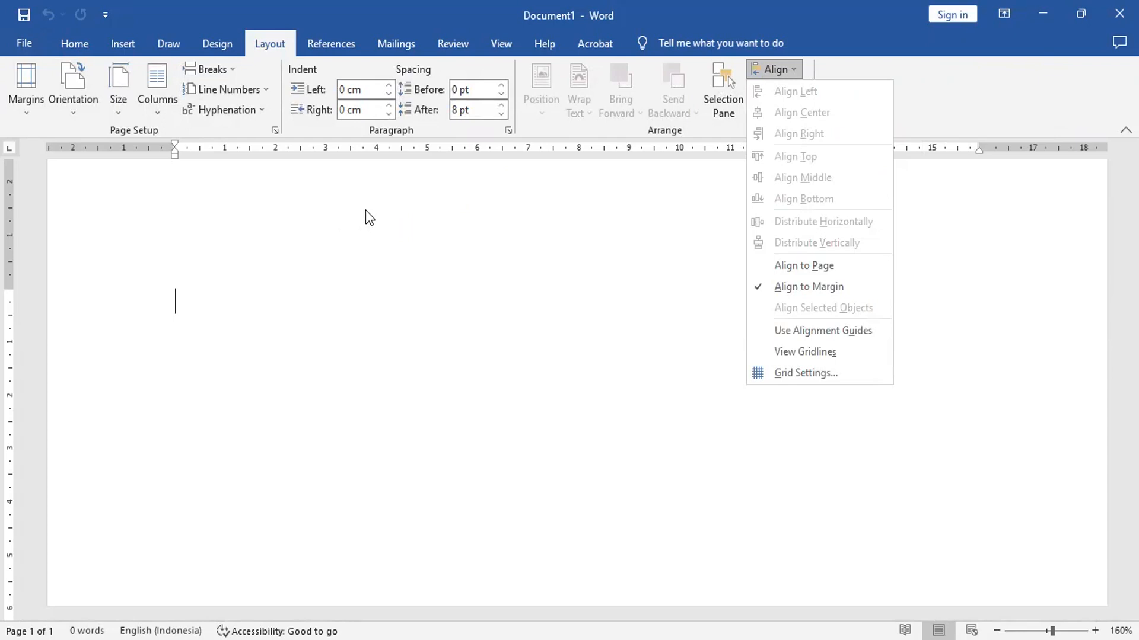
click(562, 191)
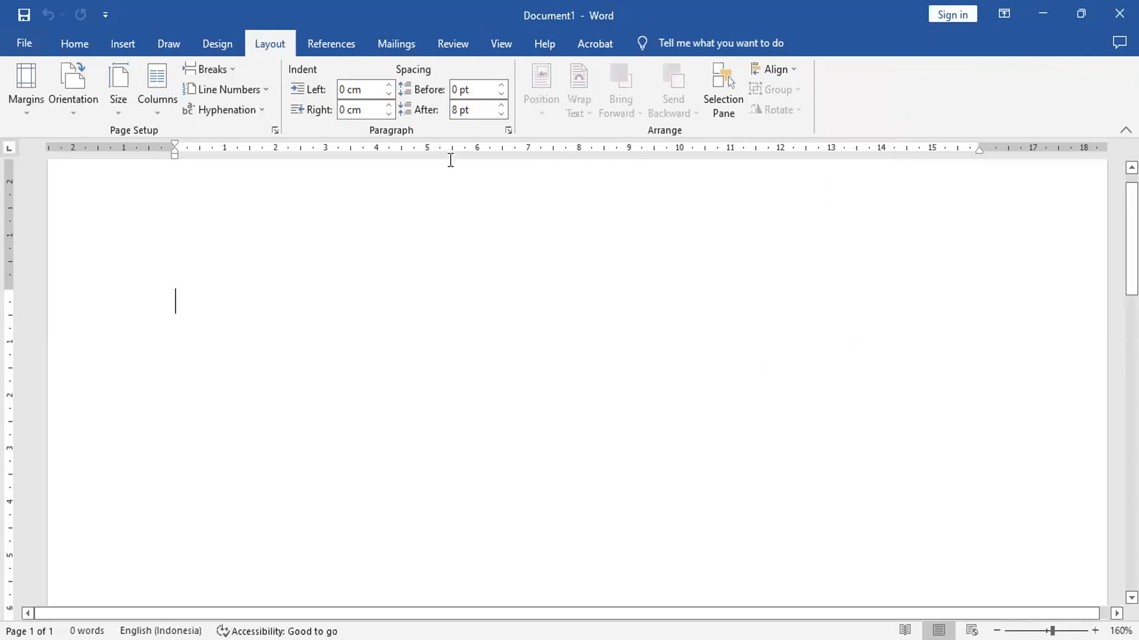
click(207, 45)
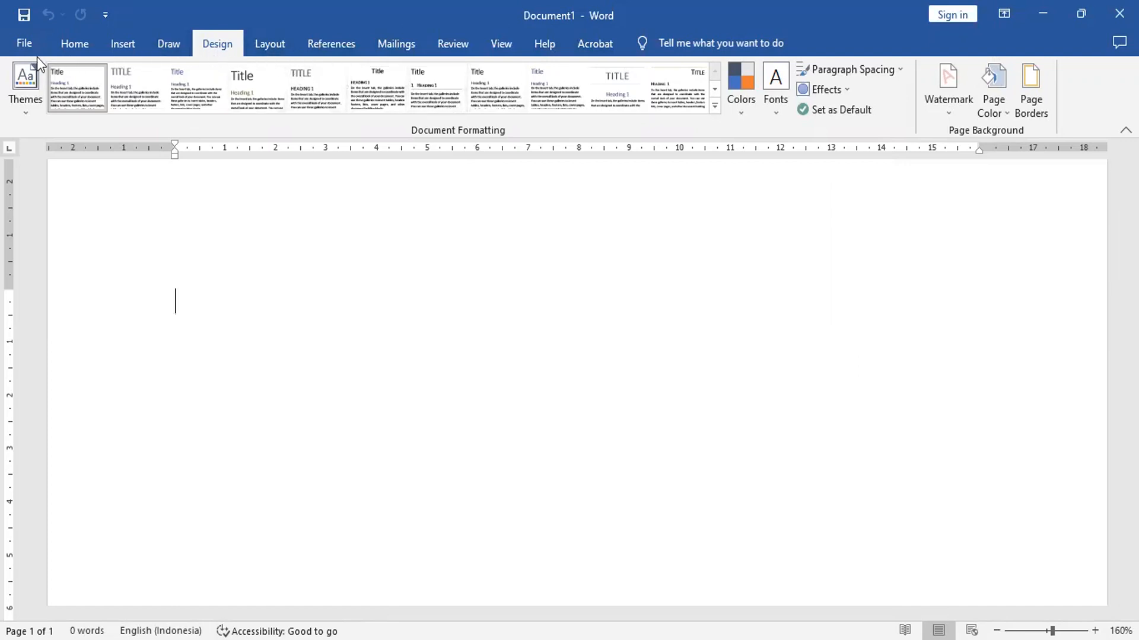
click(127, 47)
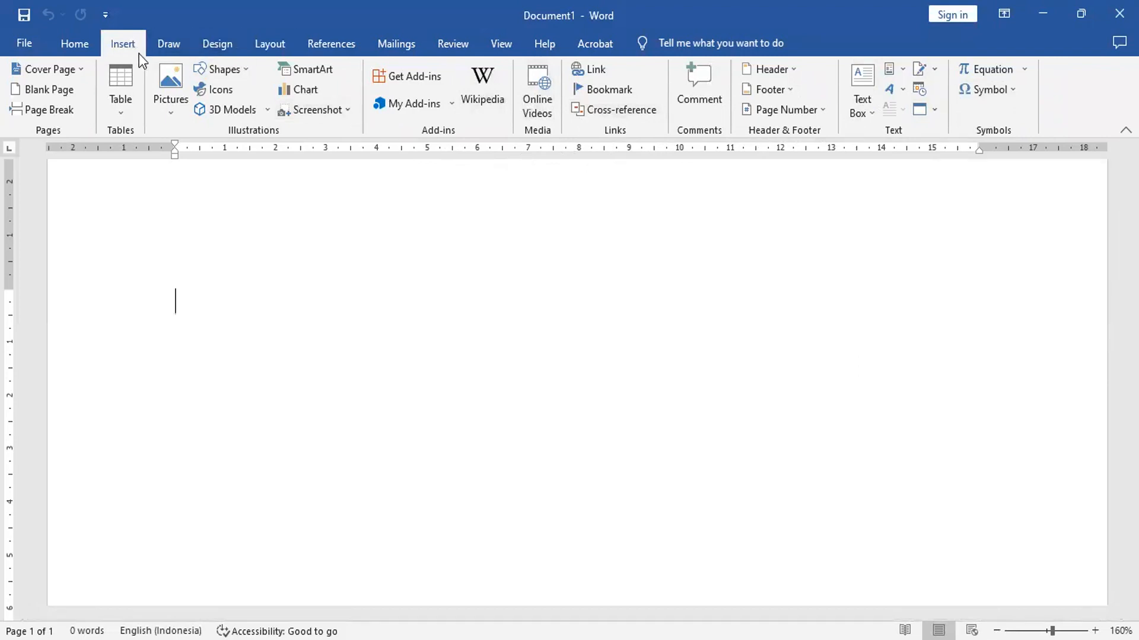
click(274, 45)
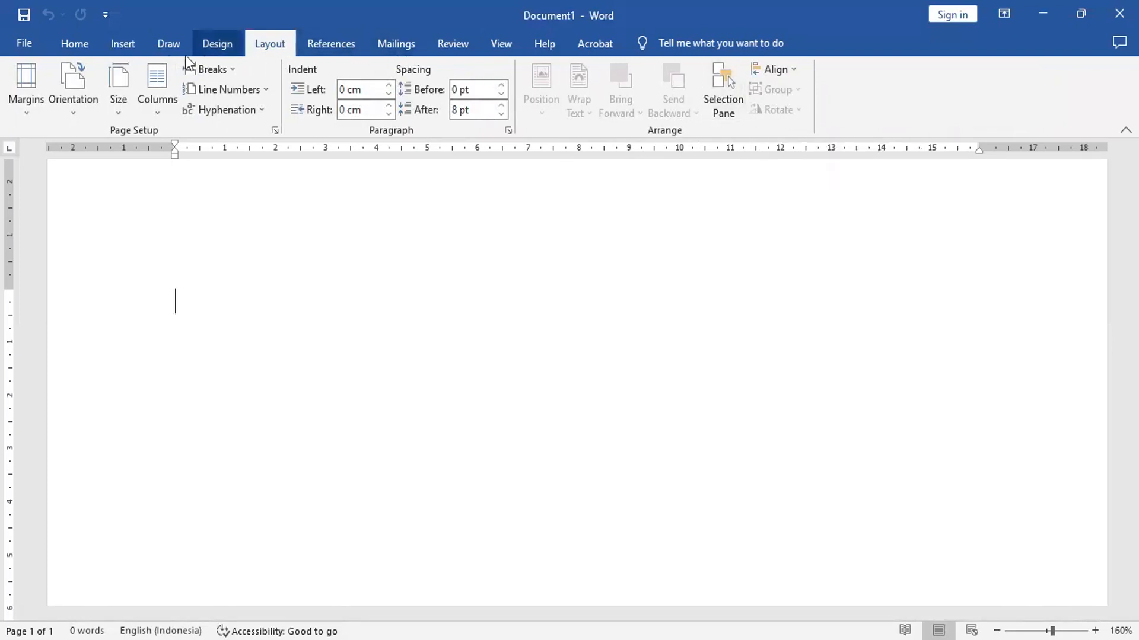
click(32, 43)
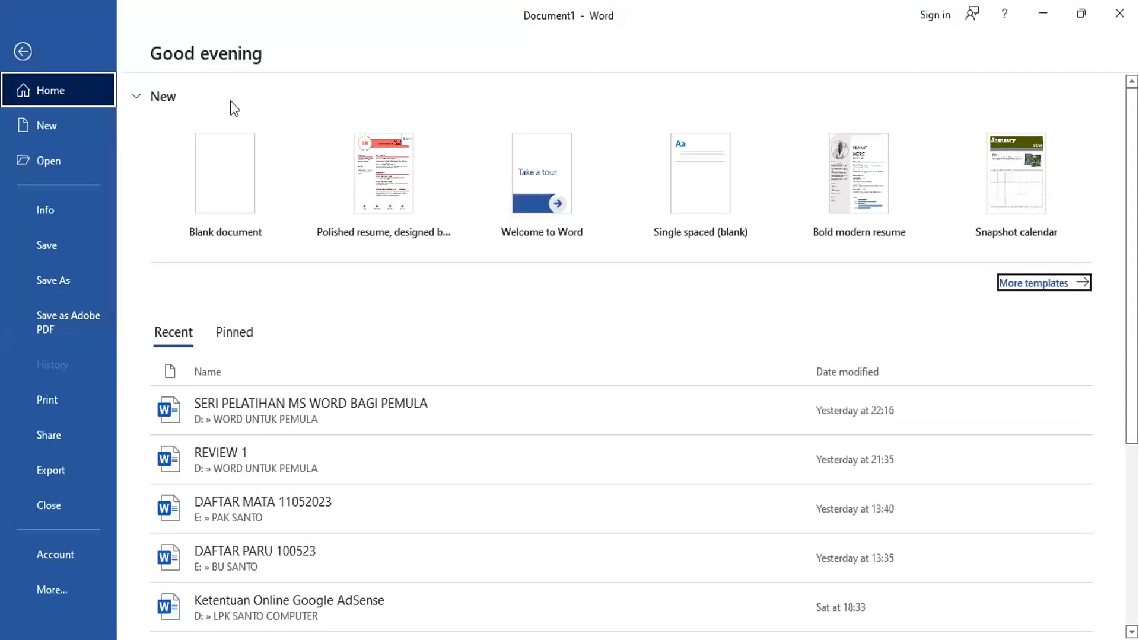
click(23, 52)
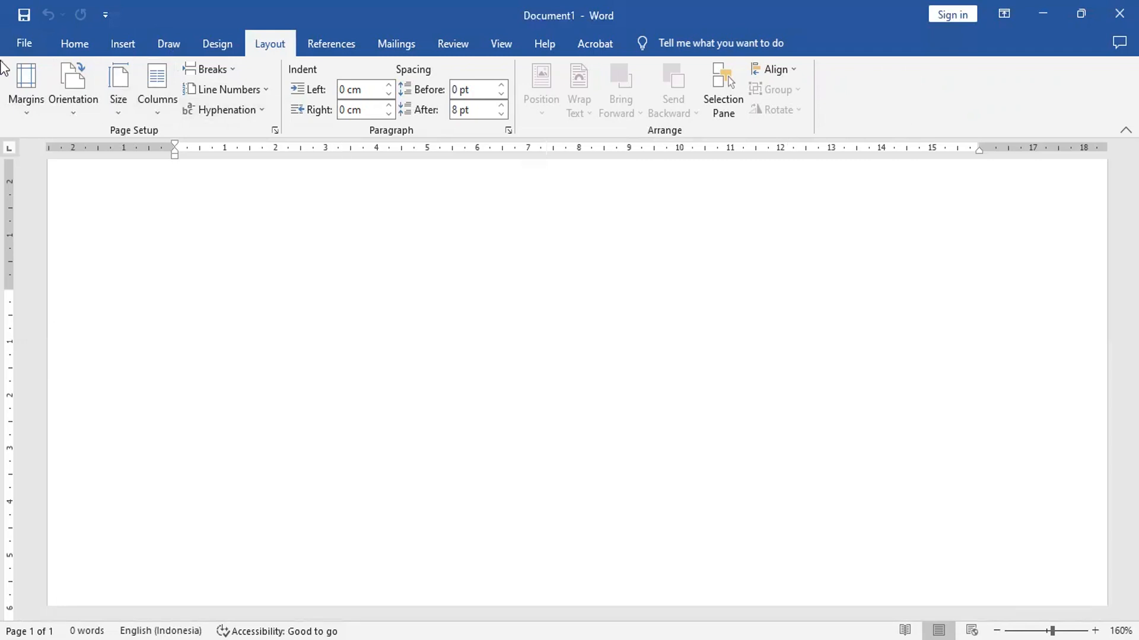
Open the ribbon customization options and browse the Popular Commands list to its end.
click(15, 41)
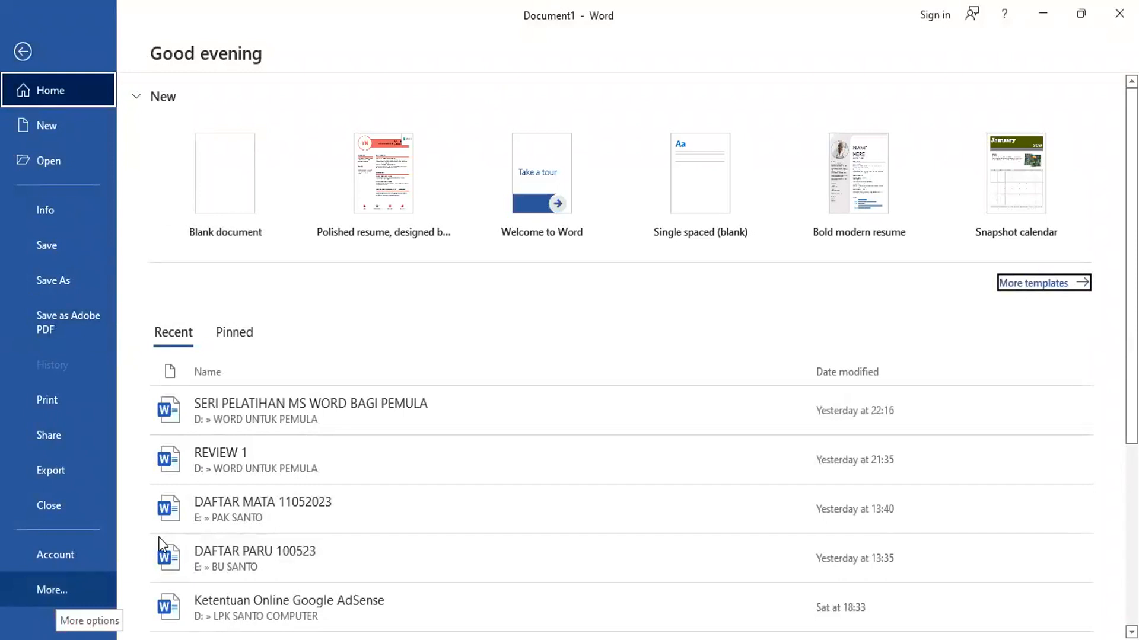
click(59, 589)
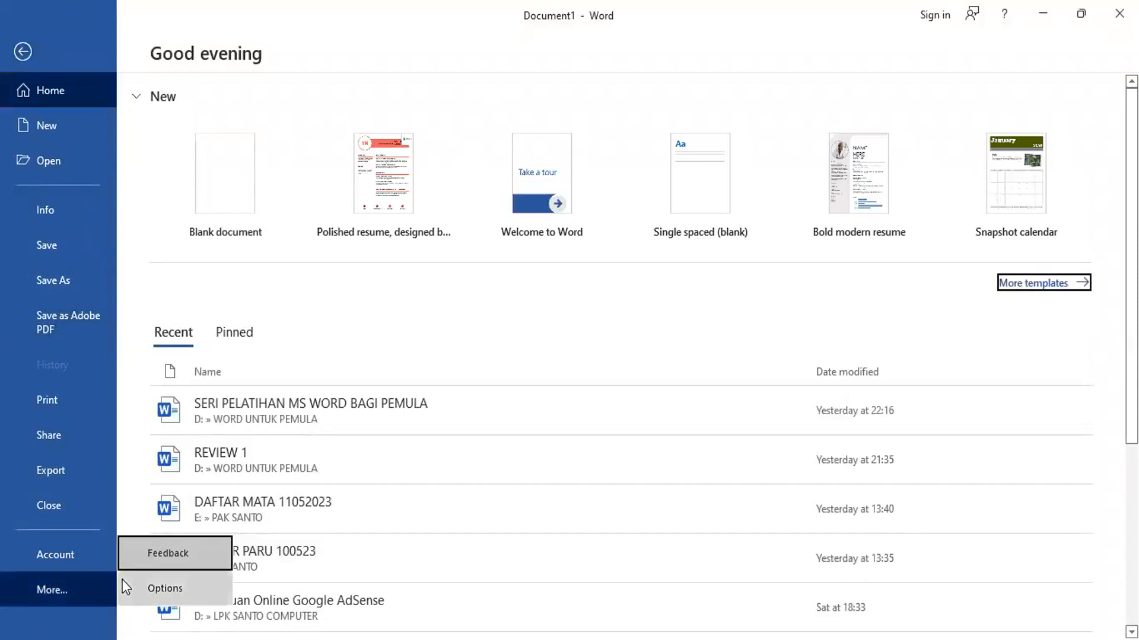
click(173, 590)
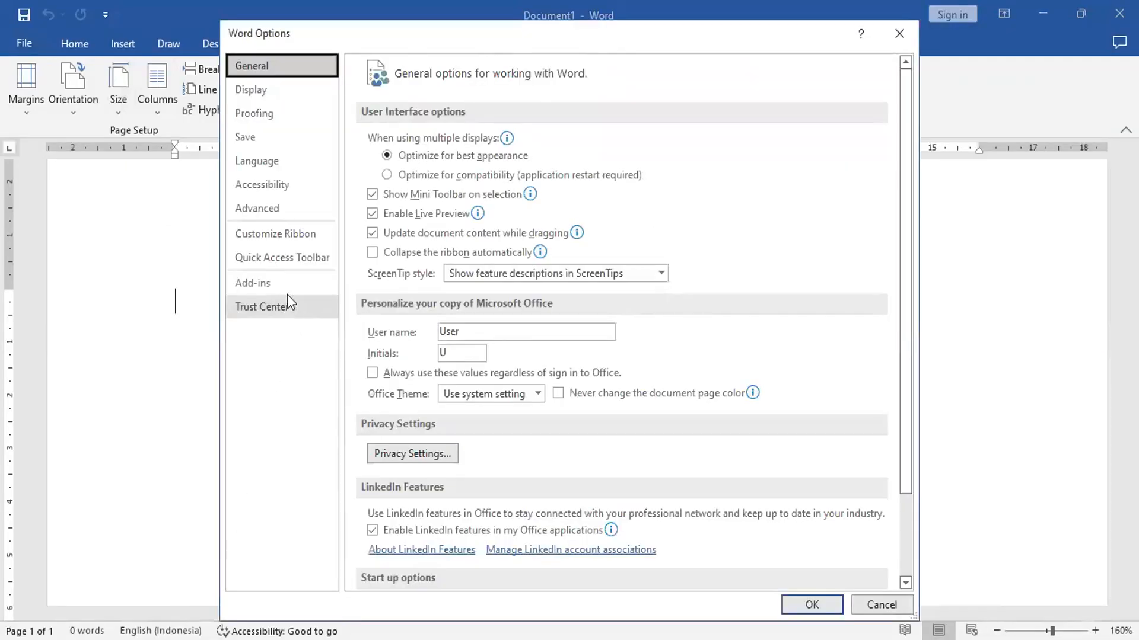
click(268, 239)
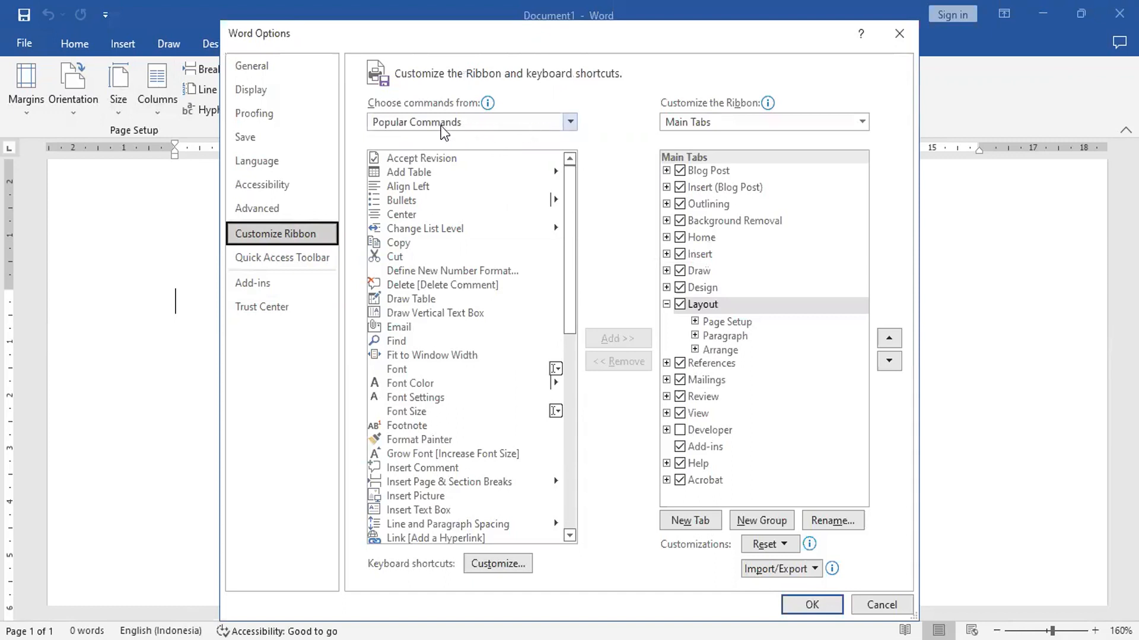
click(568, 123)
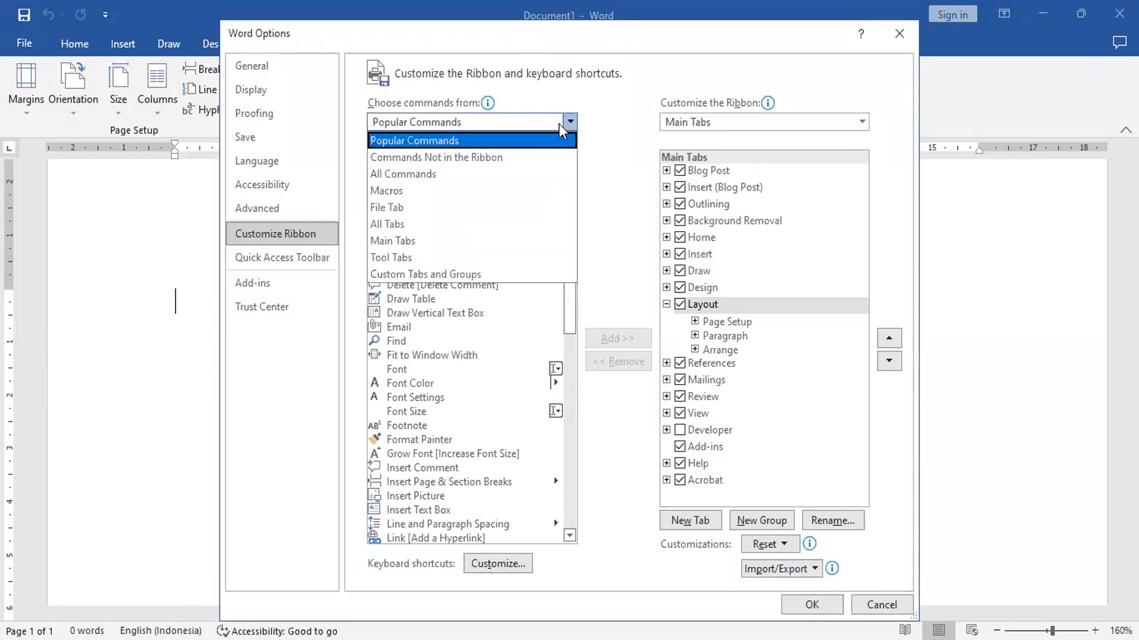
click(439, 145)
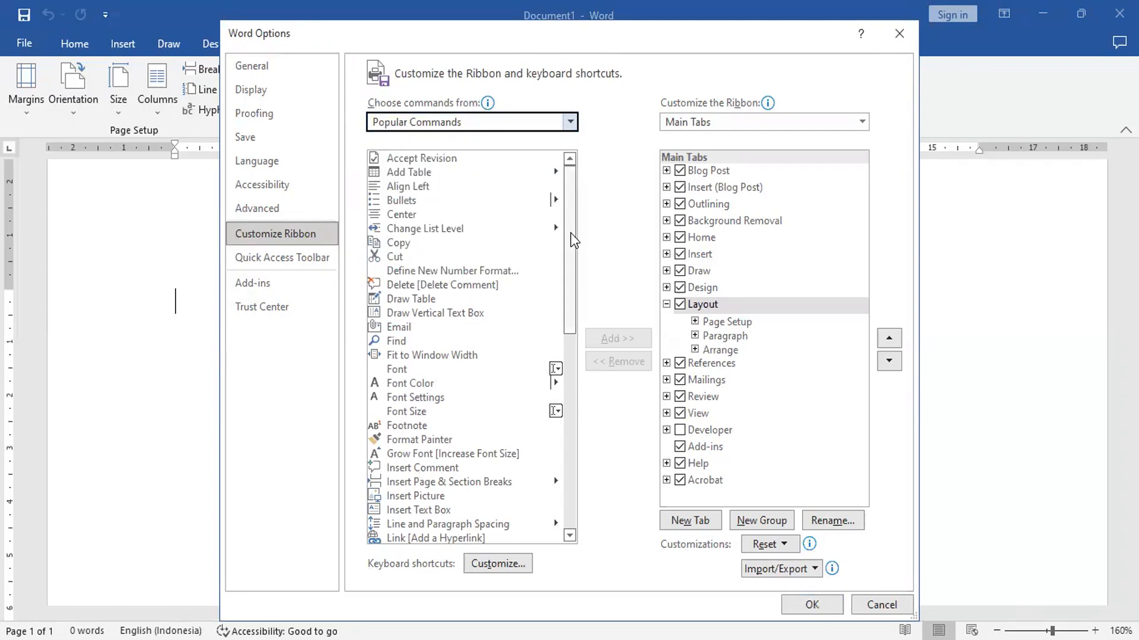
drag(571, 234, 568, 249)
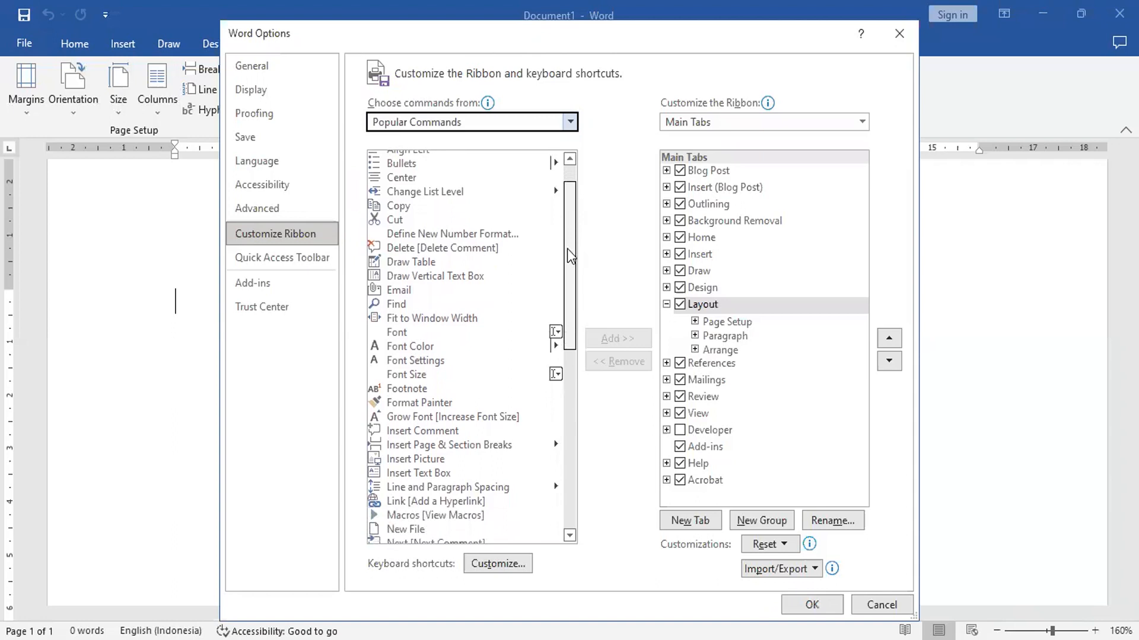
mouse_move(569, 257)
mouse_down()
mouse_move(557, 352)
mouse_move(565, 452)
mouse_up()
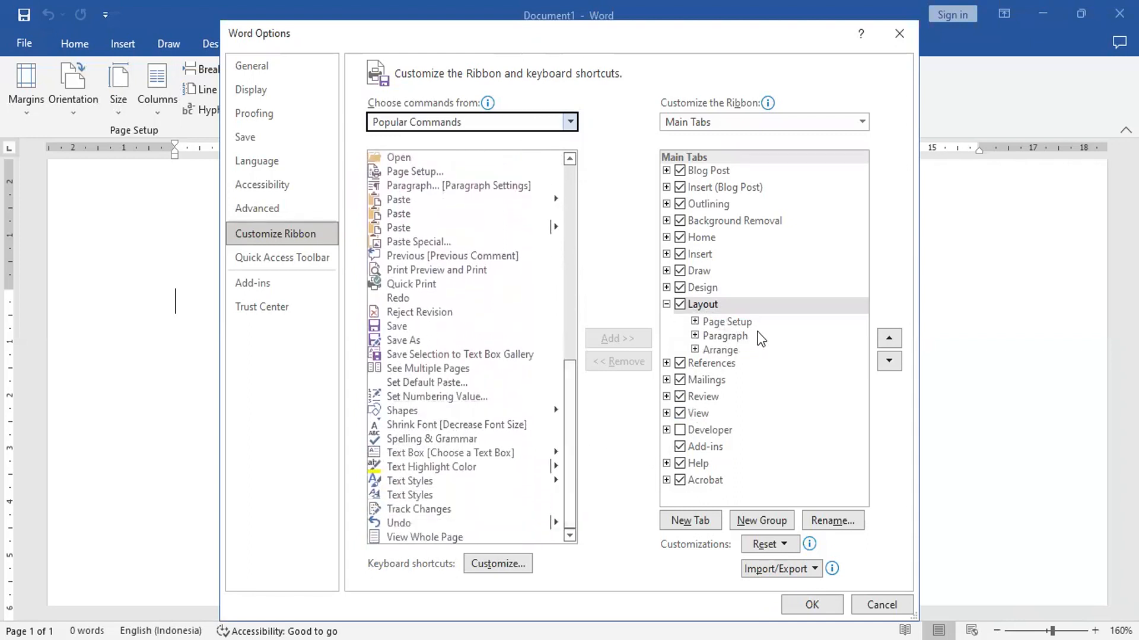
Examine the Page Setup commands under Layout and the groups under References and View in the main tabs tree.
click(695, 322)
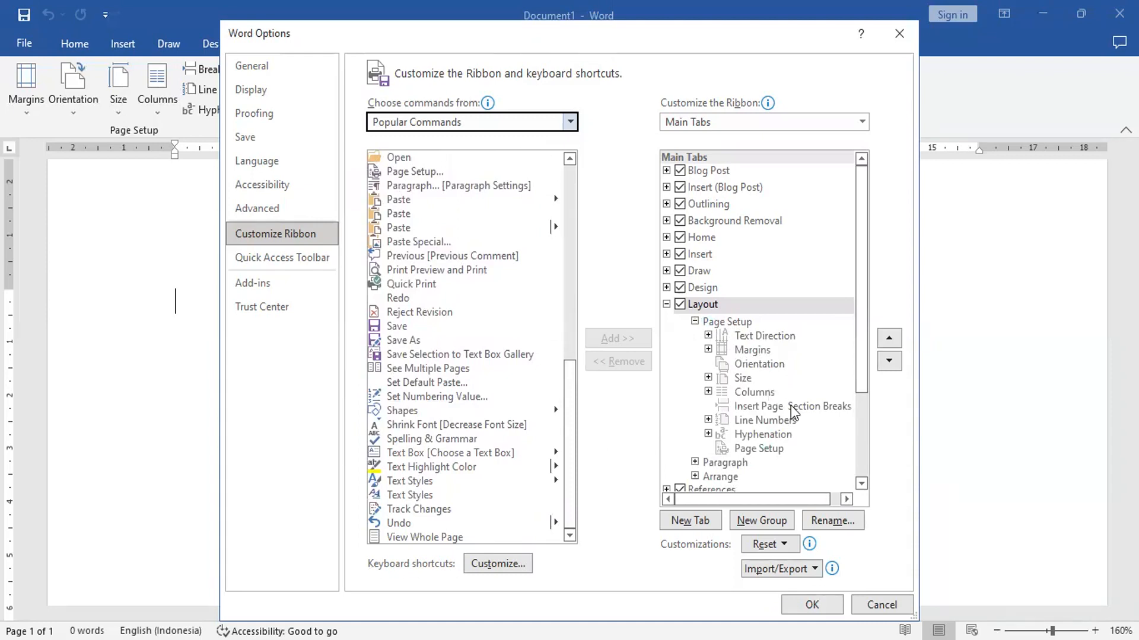
click(695, 322)
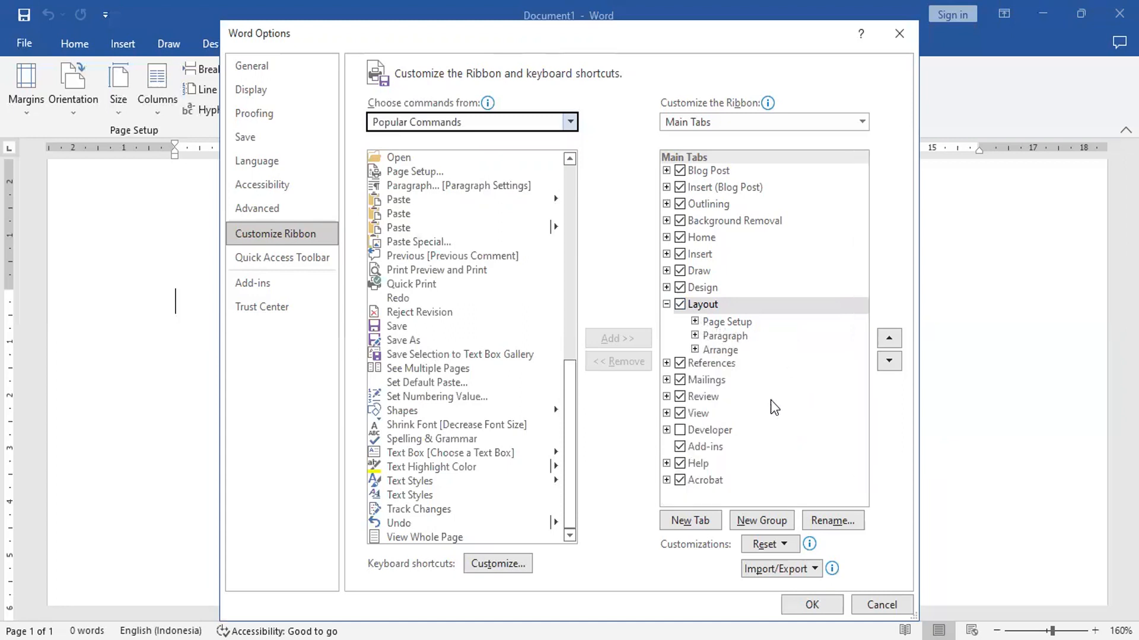
click(667, 364)
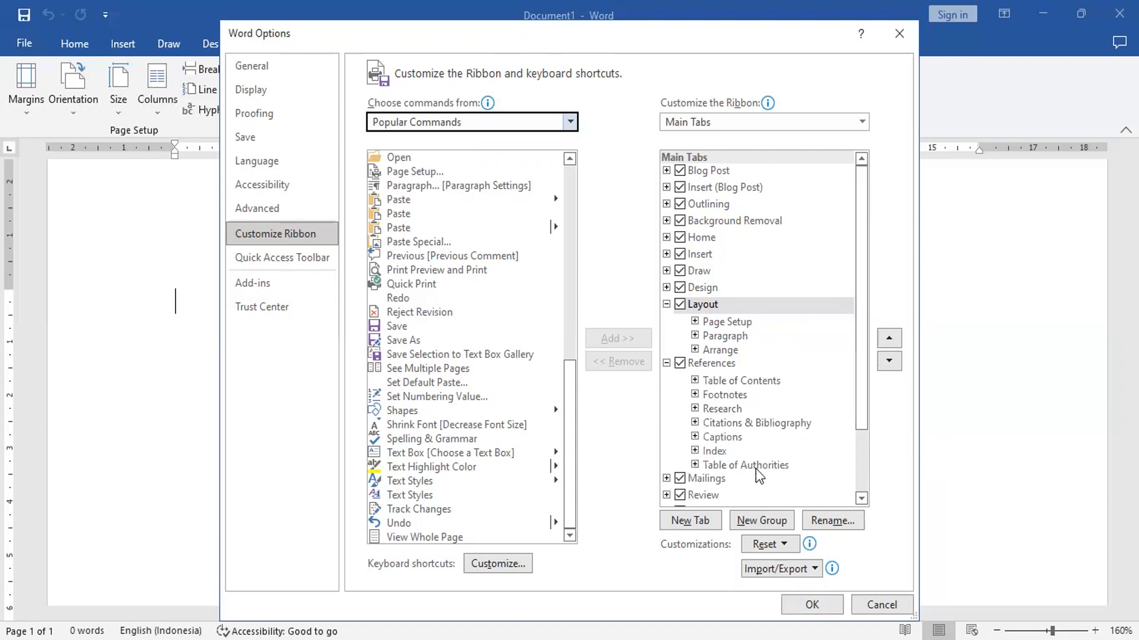
click(666, 364)
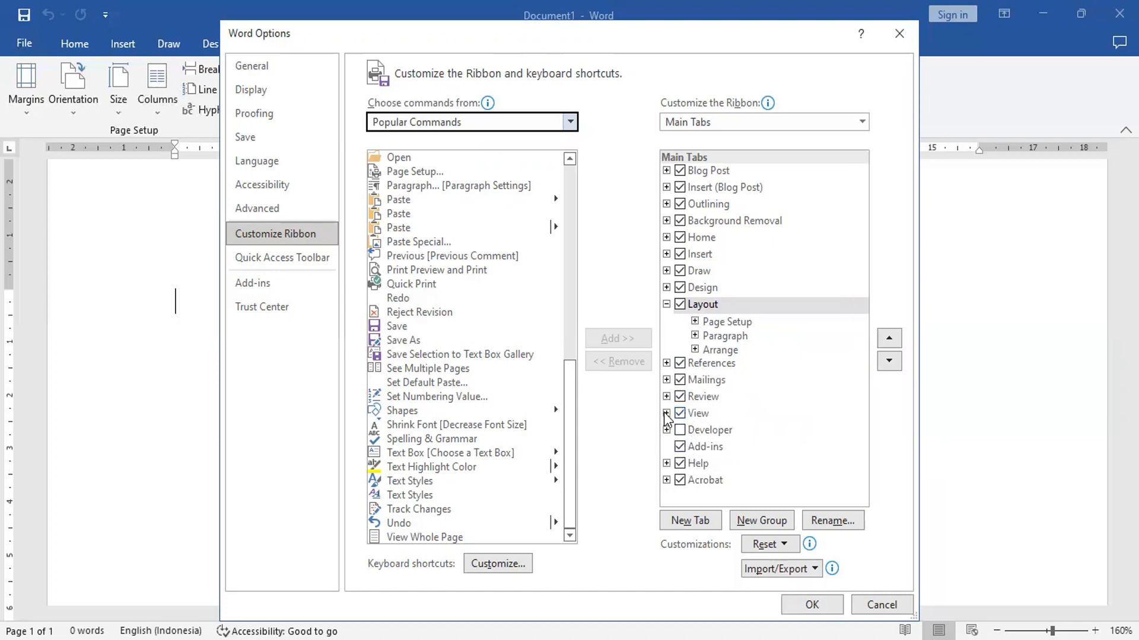
click(666, 413)
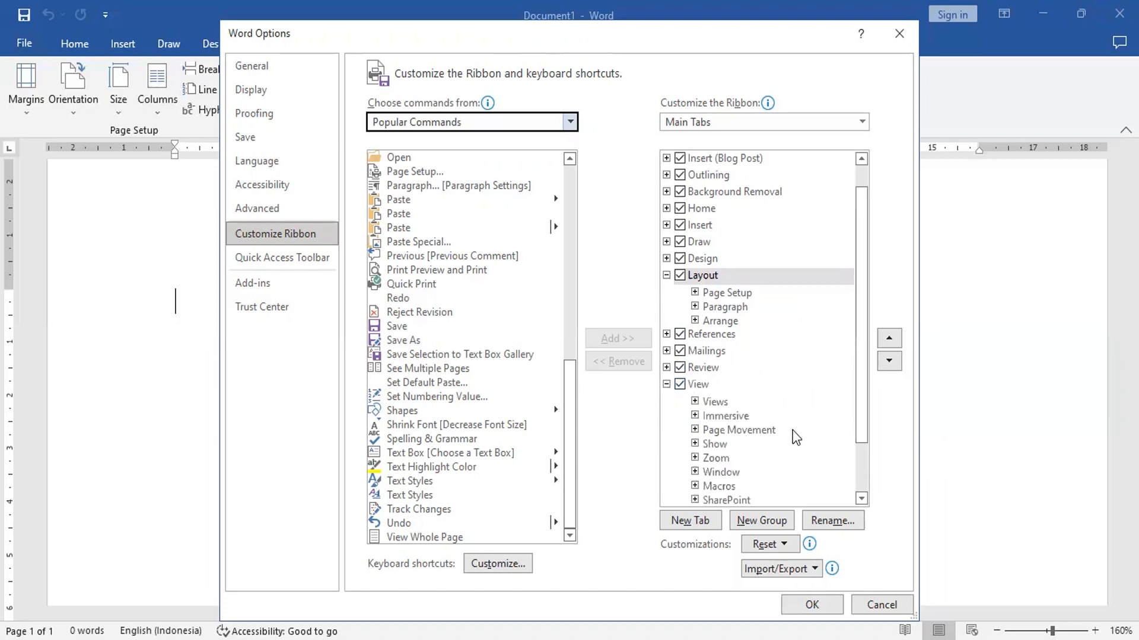
scroll(793, 429, down, 1)
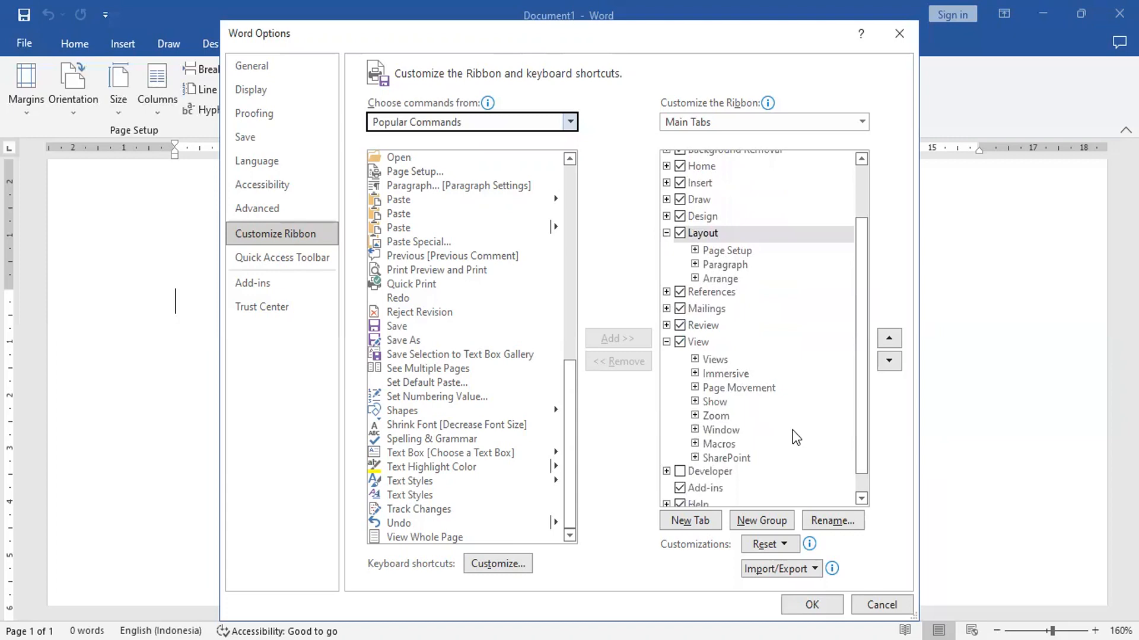
click(667, 342)
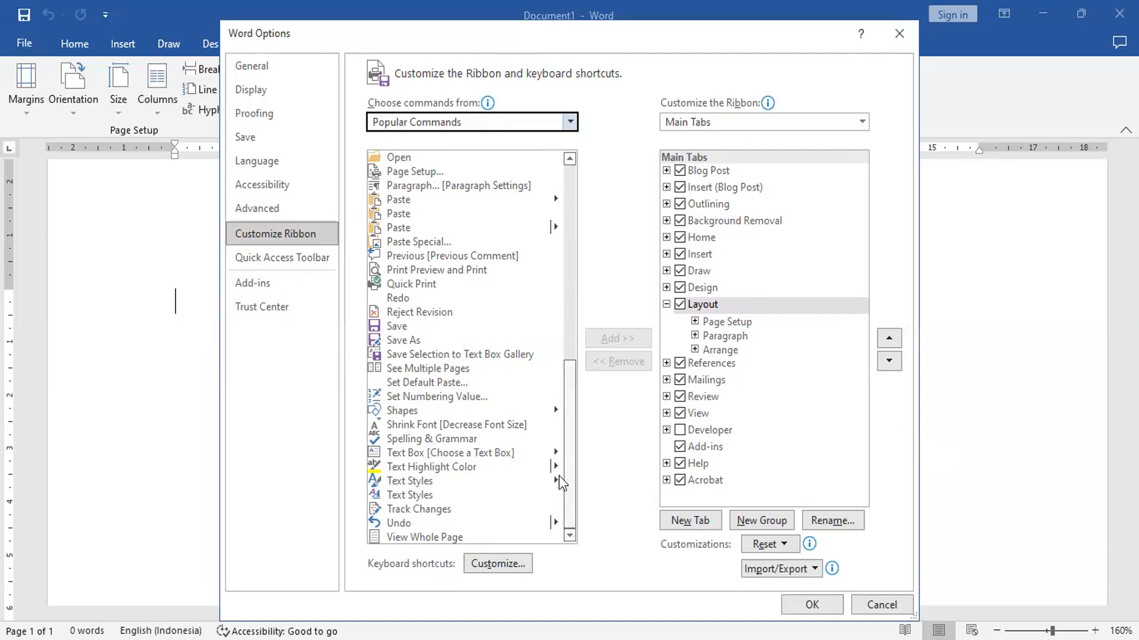
Browse the Popular Commands list once more in both directions, and leave the ribbon customization options without saving changes.
drag(568, 449, 569, 309)
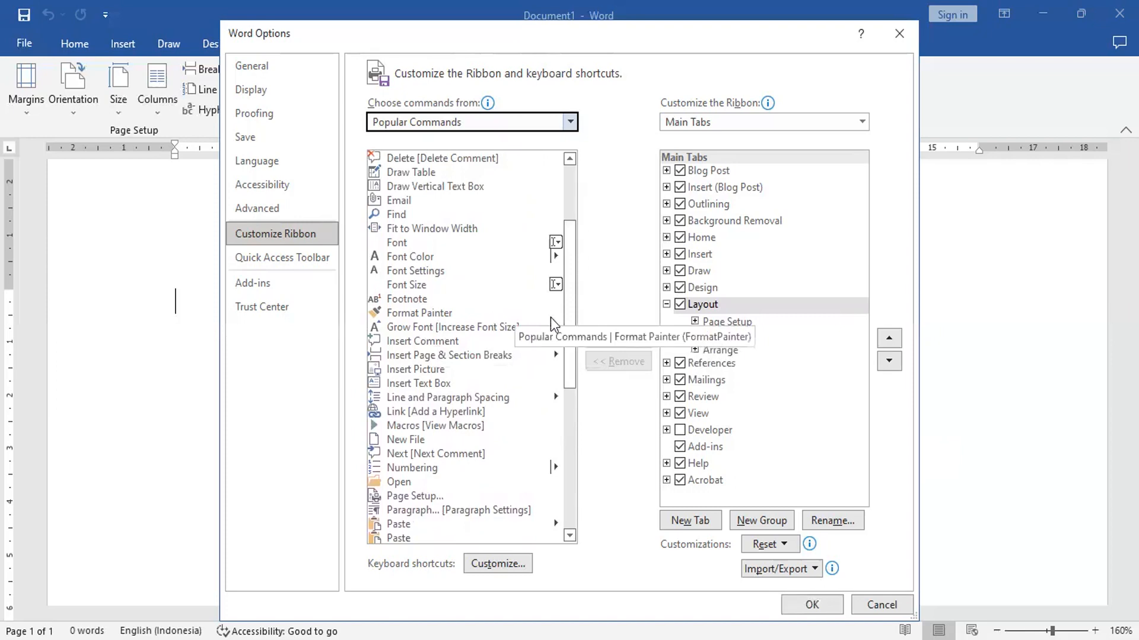
scroll(558, 400, down, 2)
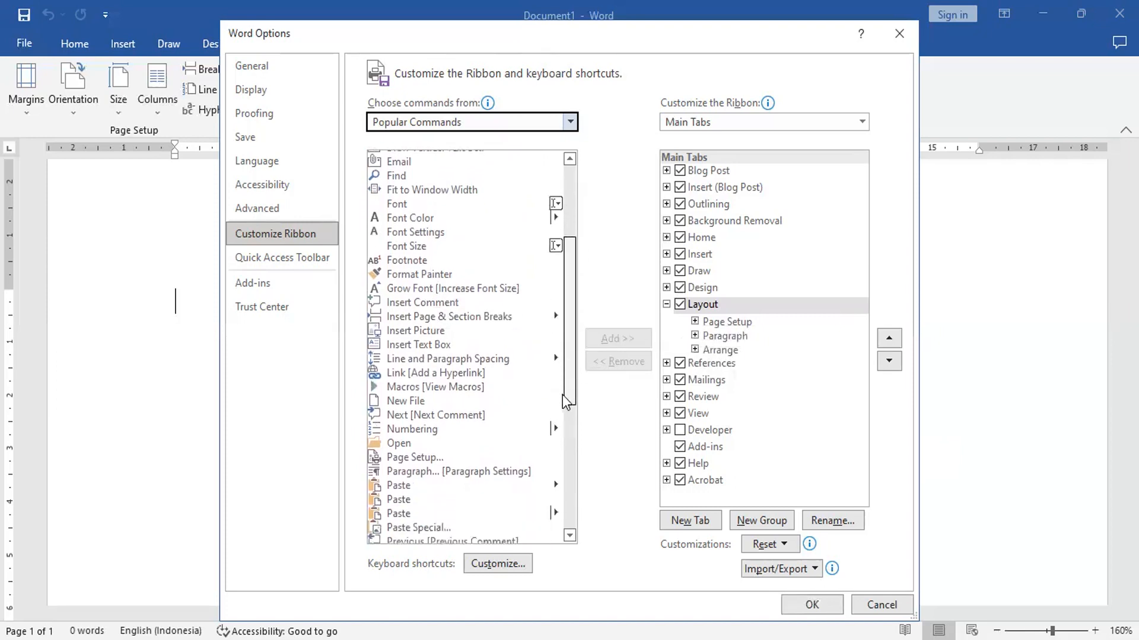
scroll(553, 415, down, 3)
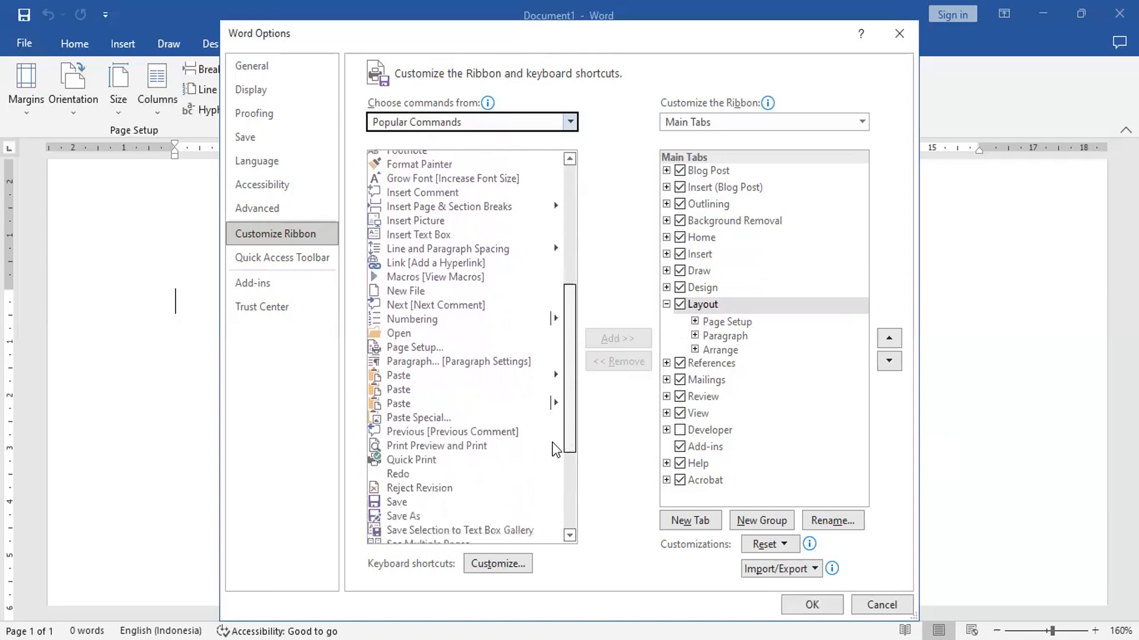
scroll(553, 463, down, 3)
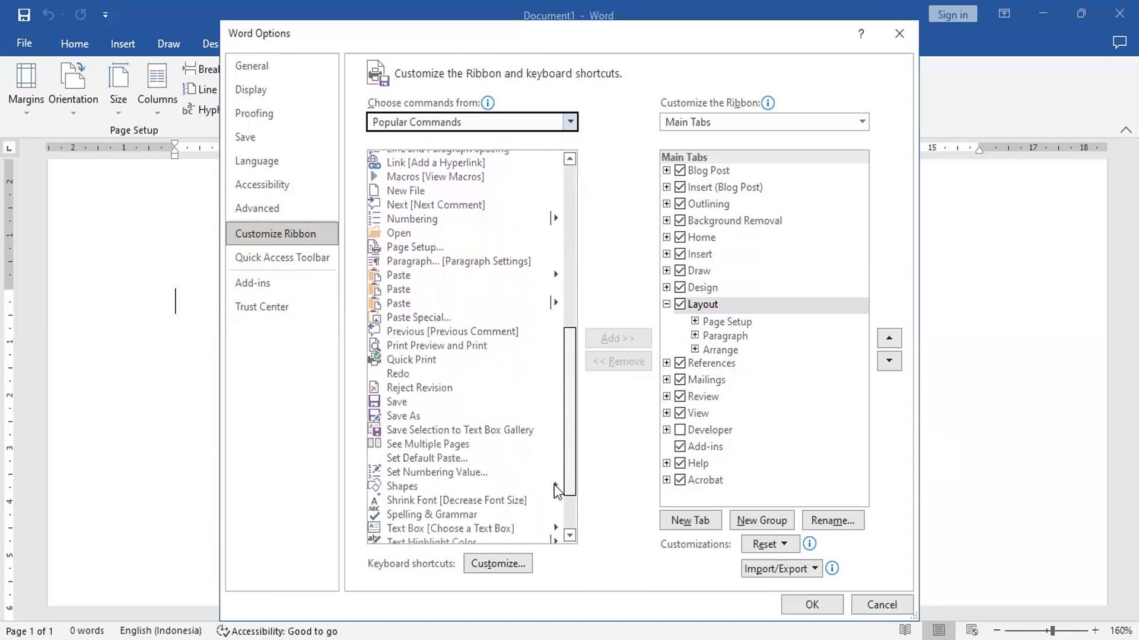
scroll(561, 515, down, 1)
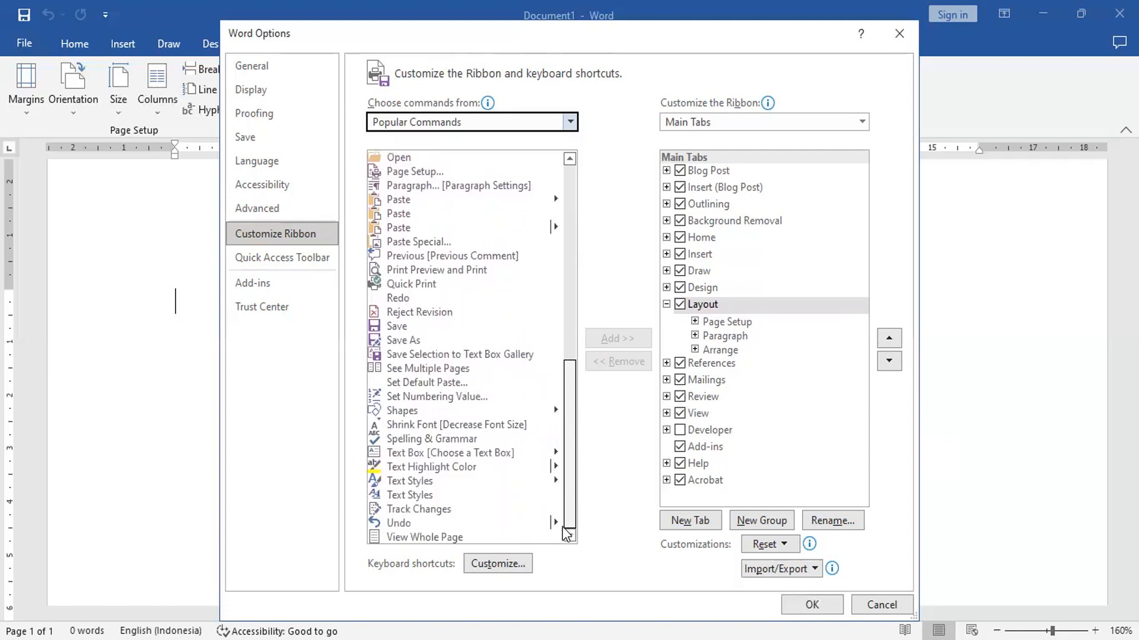
scroll(572, 491, up, 2)
drag(571, 490, 589, 264)
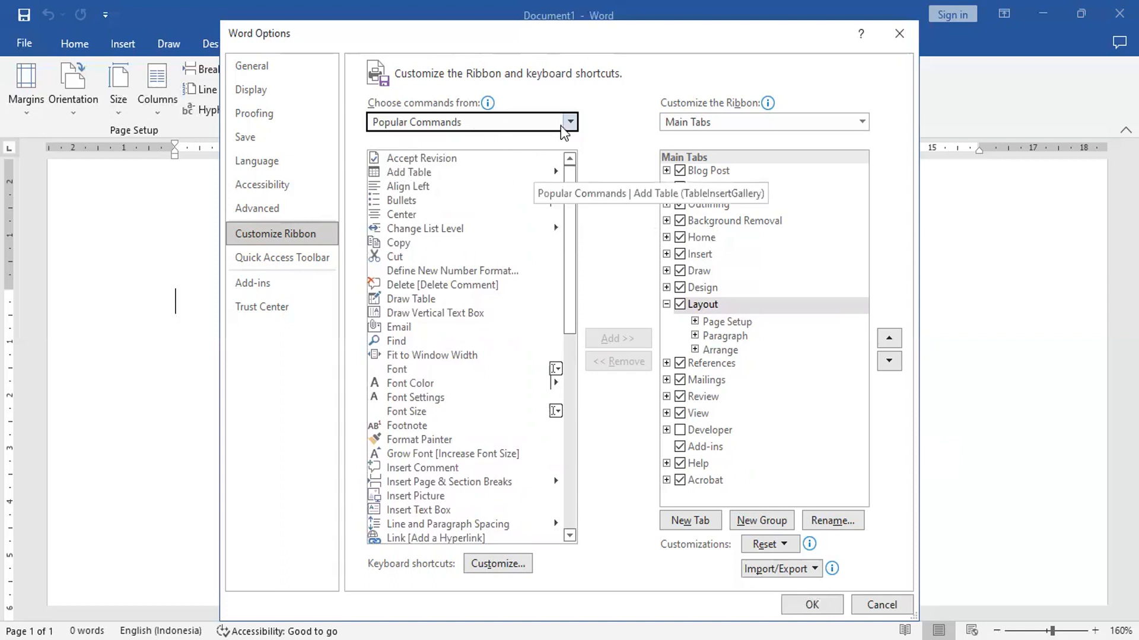
click(864, 123)
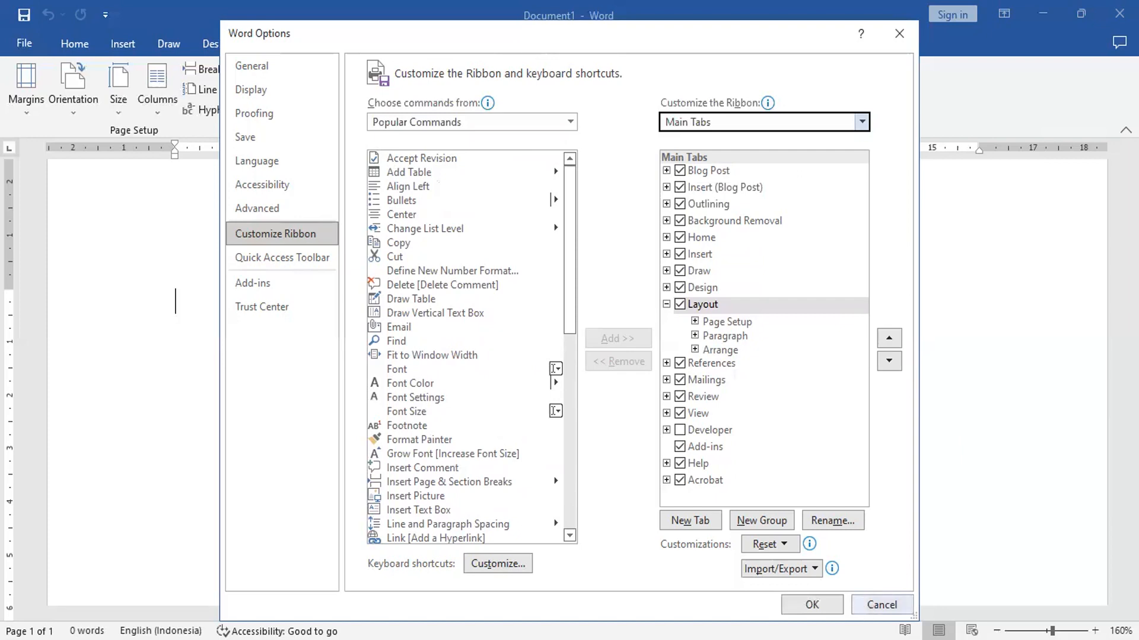
click(882, 605)
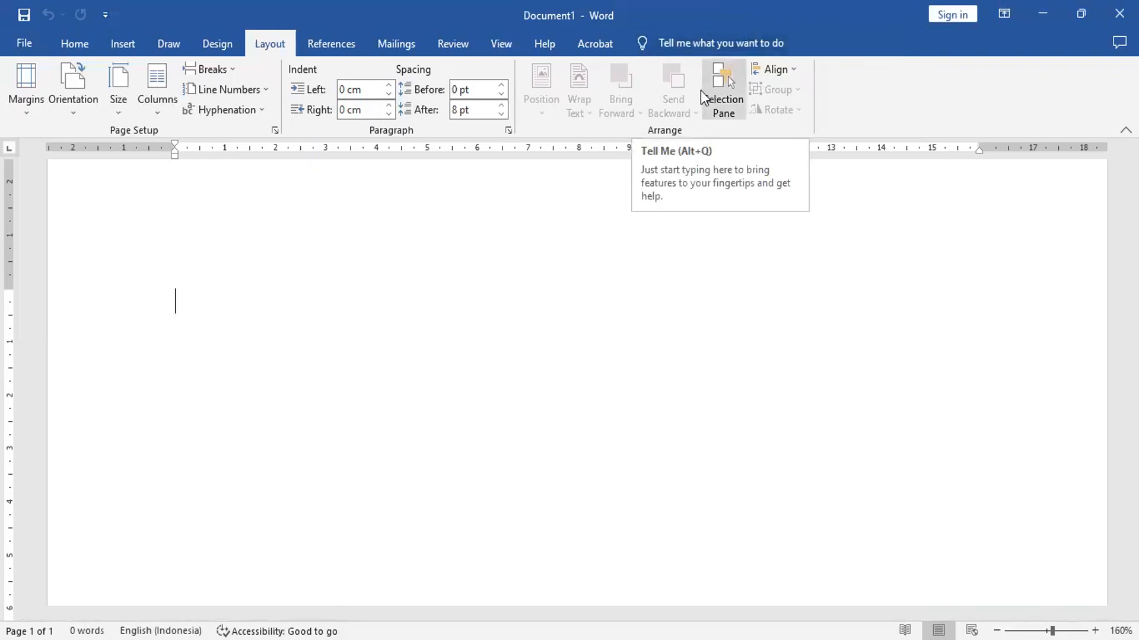
Search the commands for "formula", open the Formula dialog to view it, and dismiss it without inserting anything.
click(679, 43)
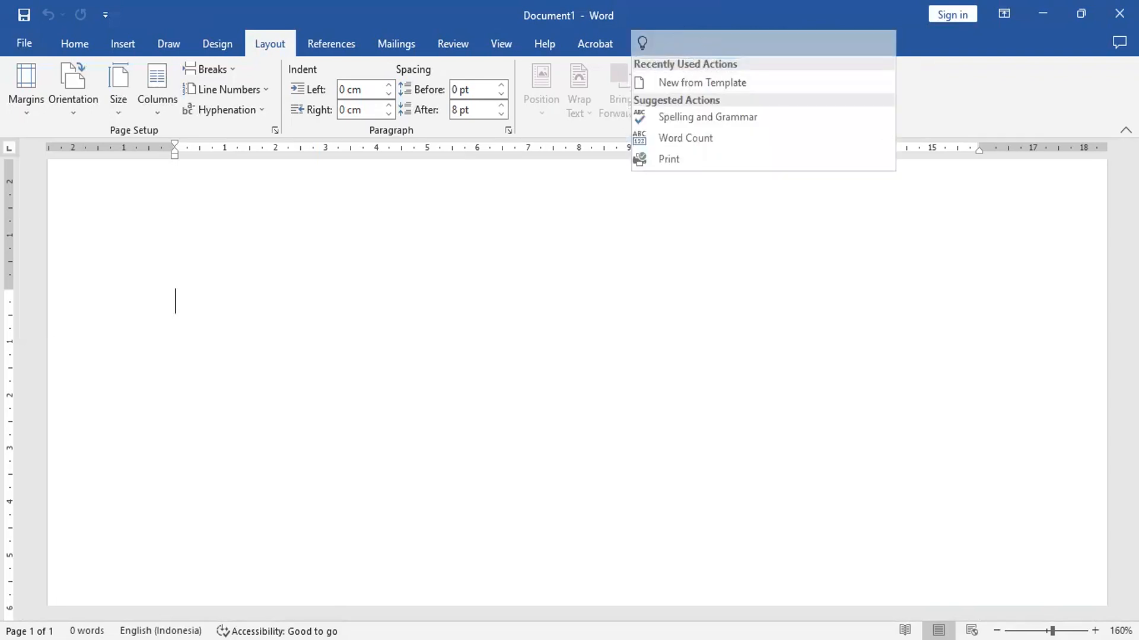
text(formula)
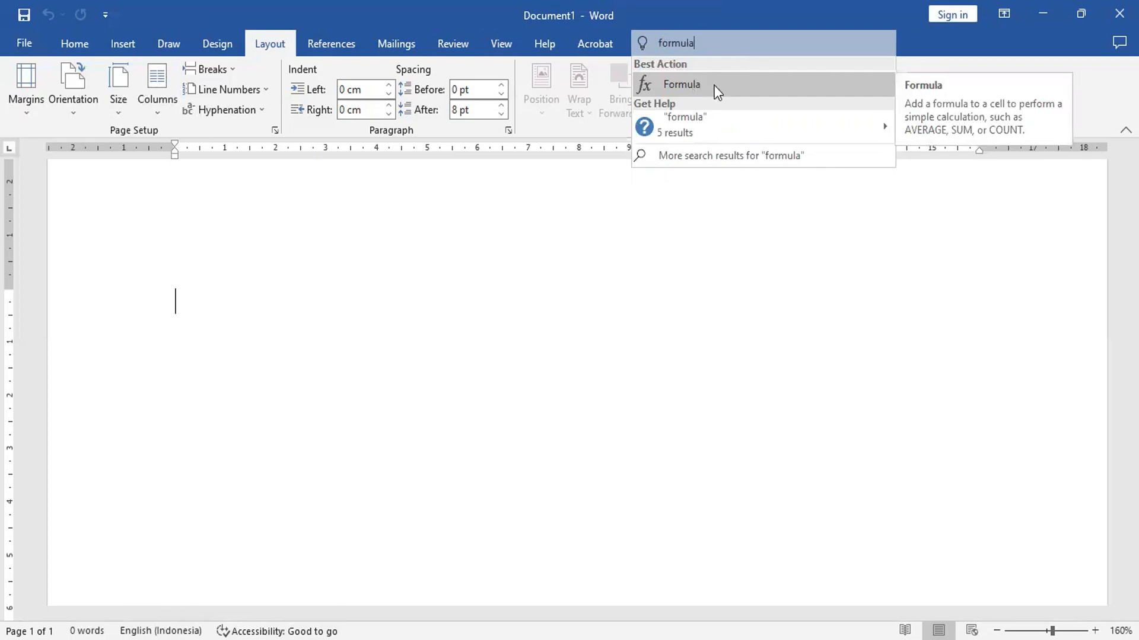
click(669, 84)
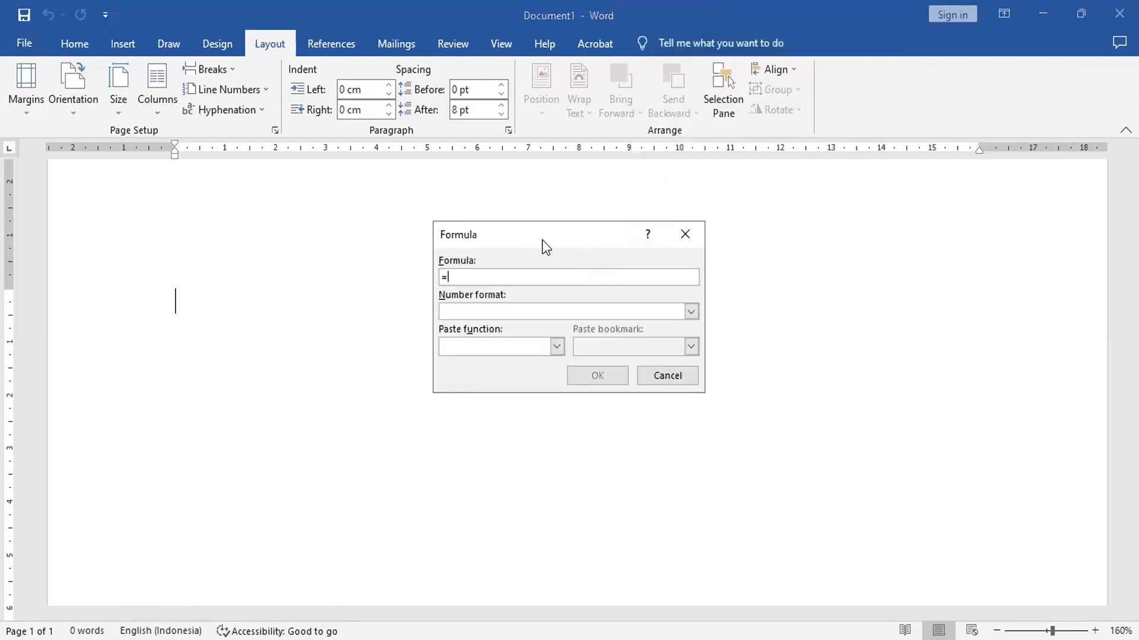
click(677, 375)
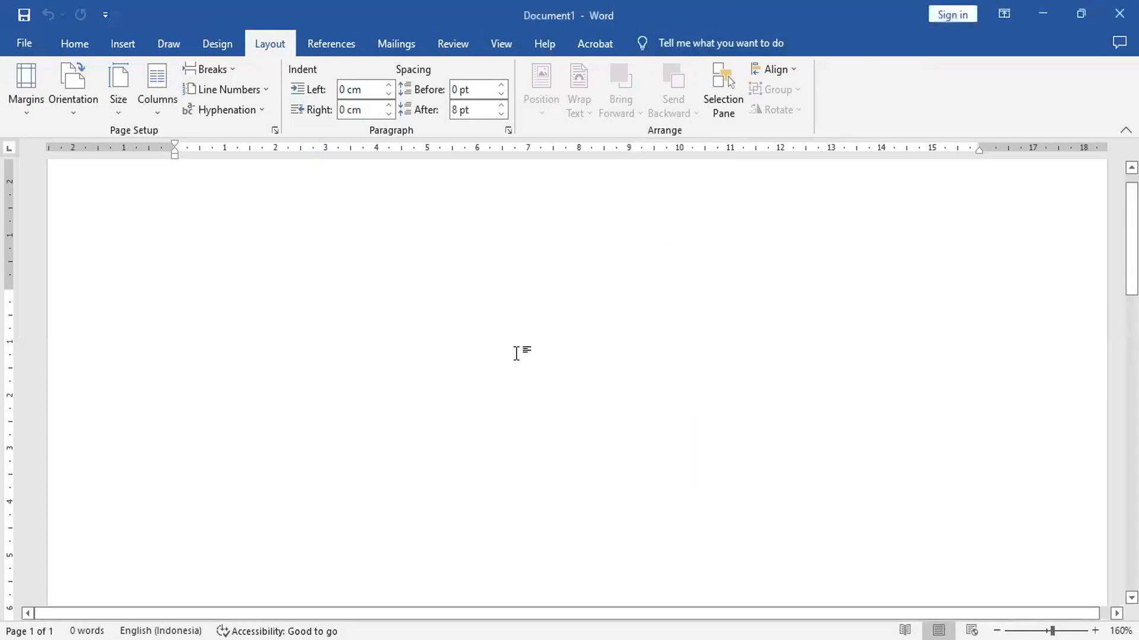
Insert a table with five columns and eight rows, and enter "Nama Anggota" in its first cell.
click(121, 43)
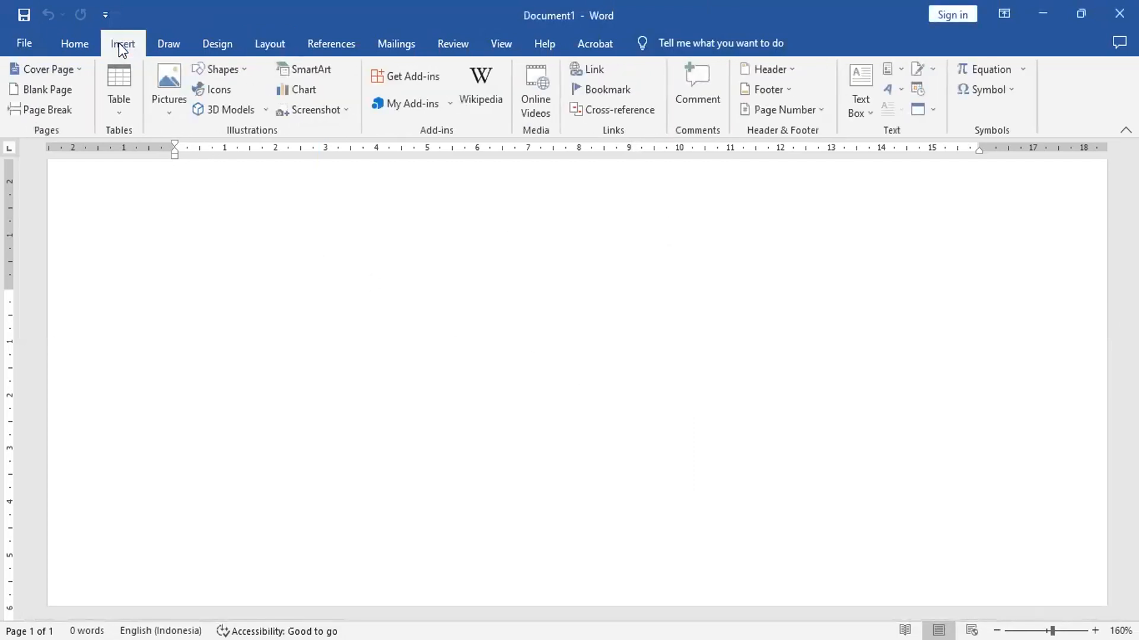
click(126, 84)
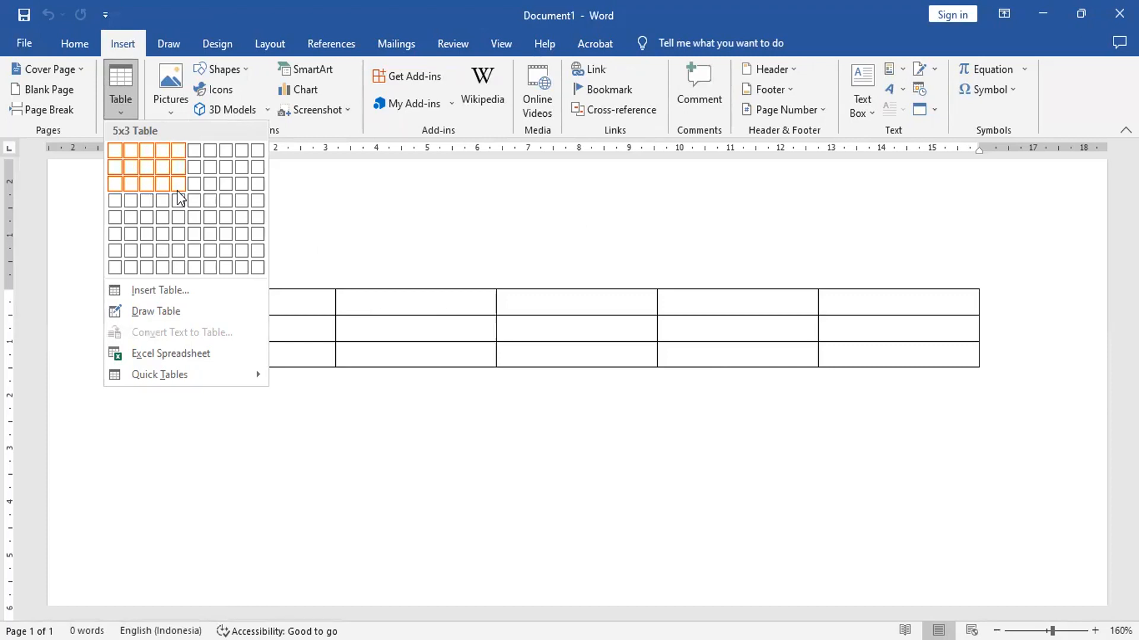
click(179, 269)
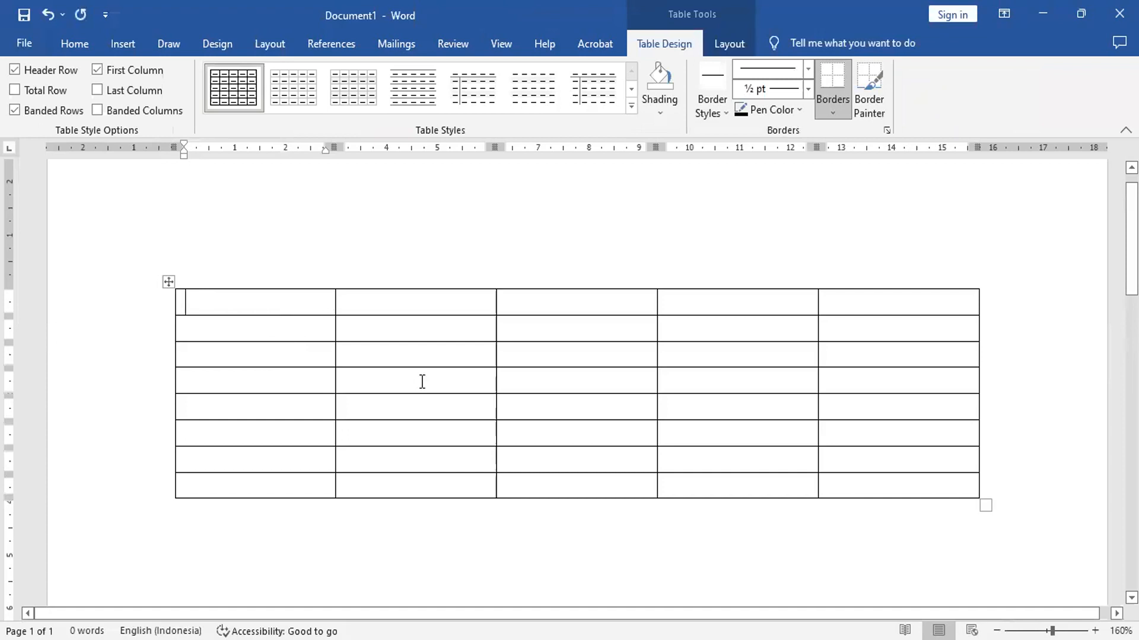
text(Nama)
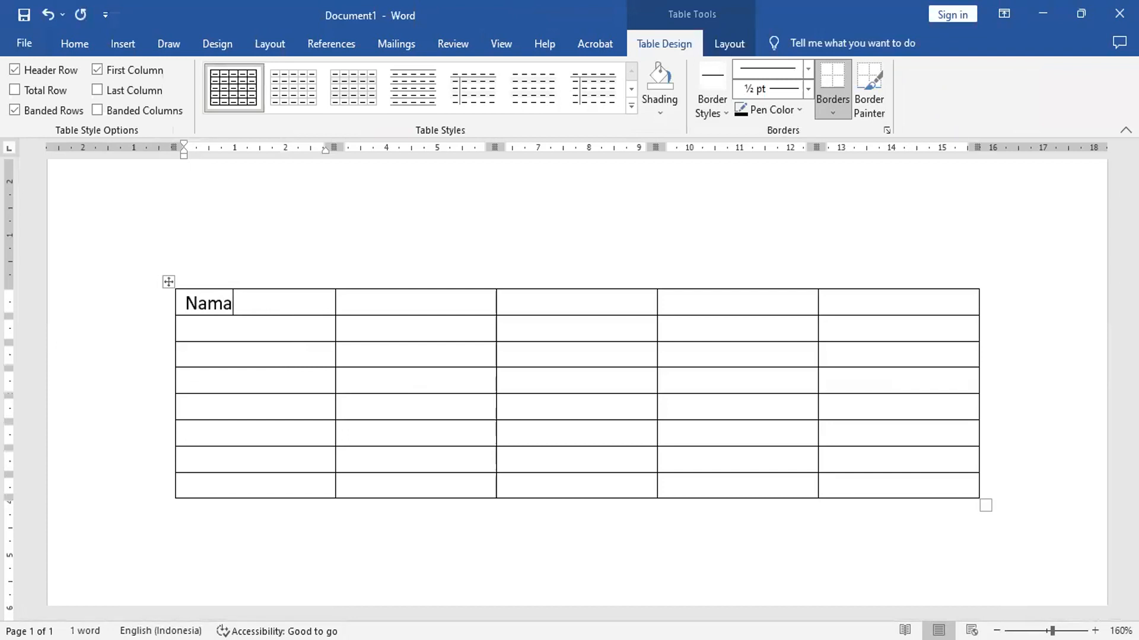
text( Anggota)
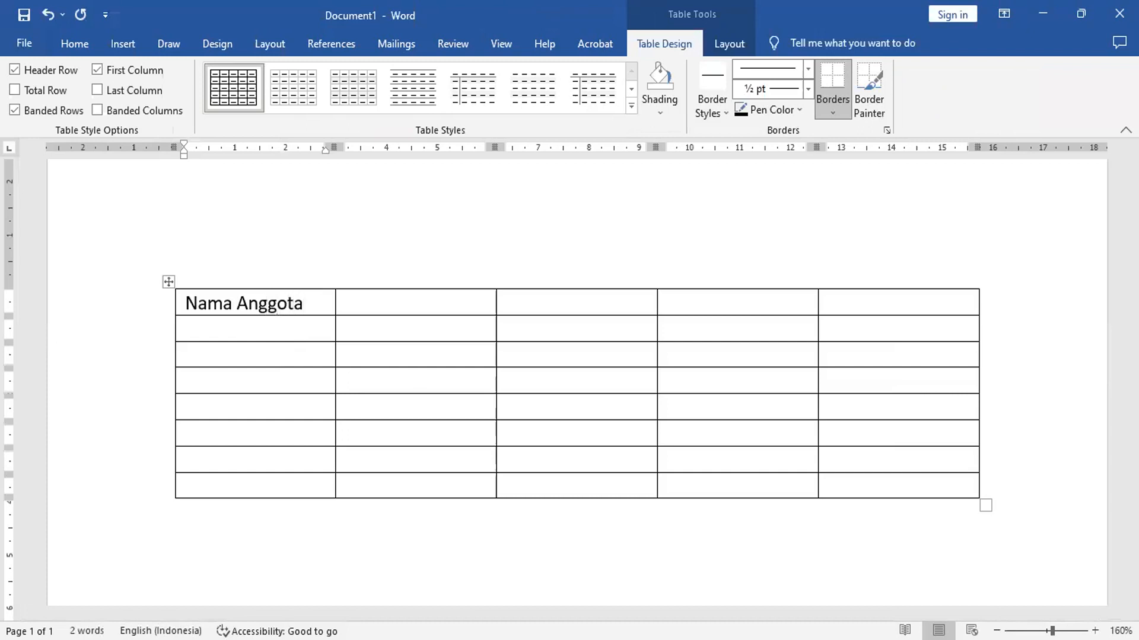
key(Tab)
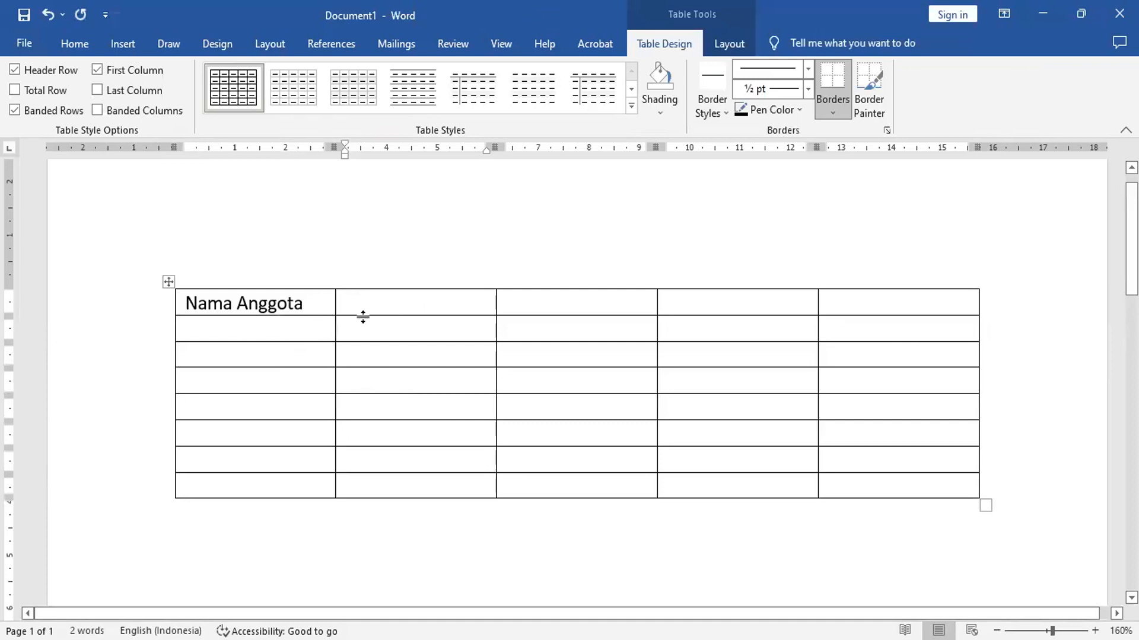
Enter "Sepatu", "Topi" and "Pakaian" in the second, third and fourth cells of the table's second row.
click(389, 326)
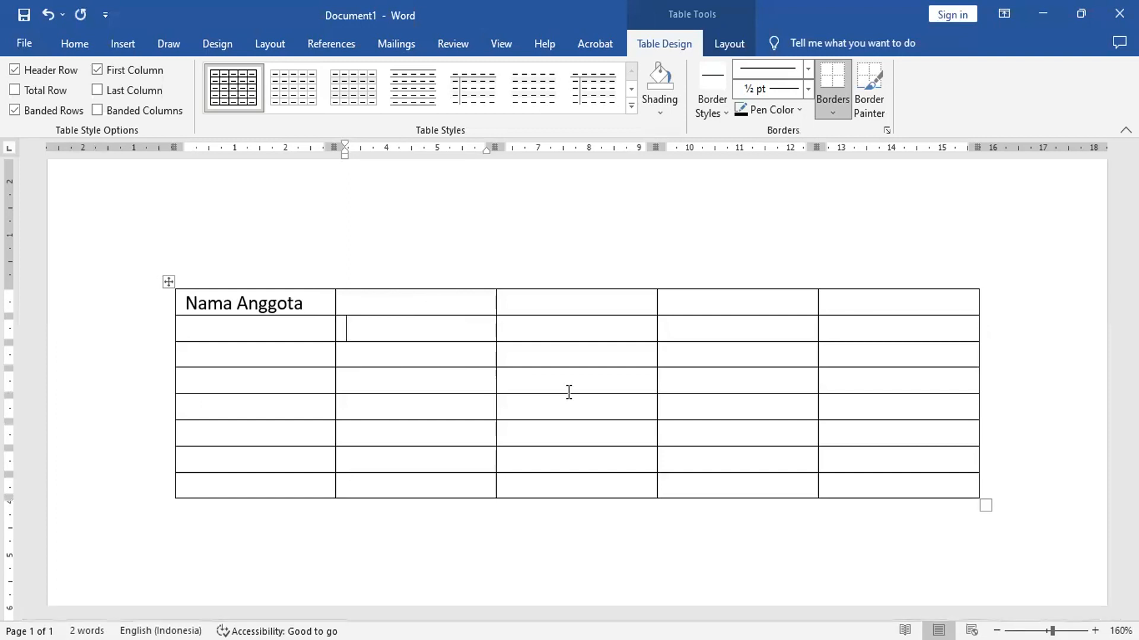
text(S)
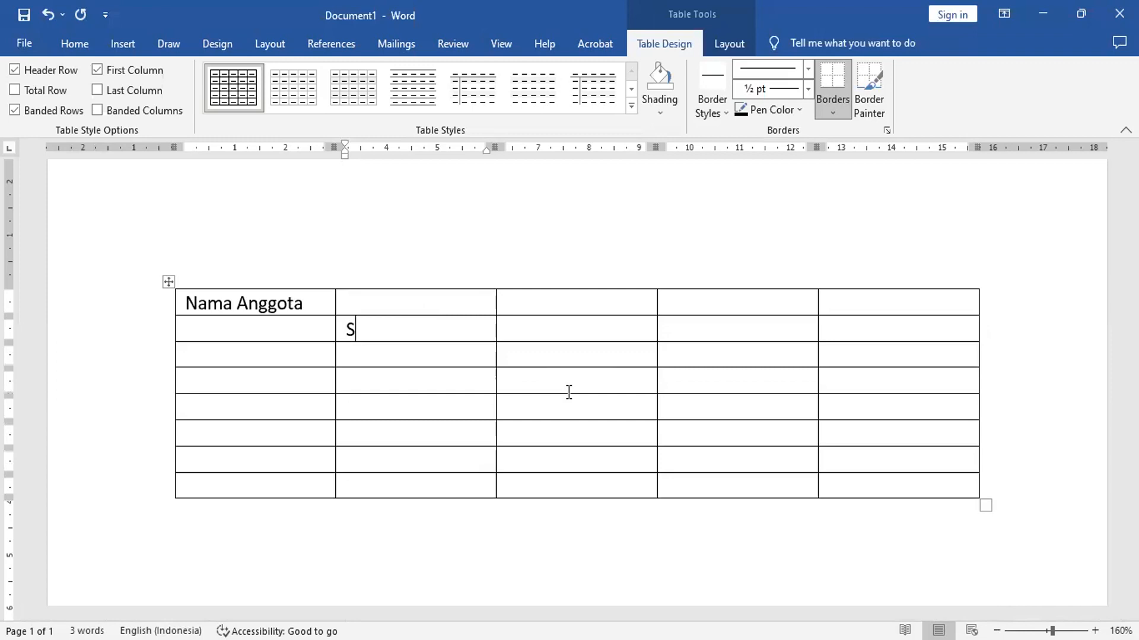
text(epatu)
key(Tab)
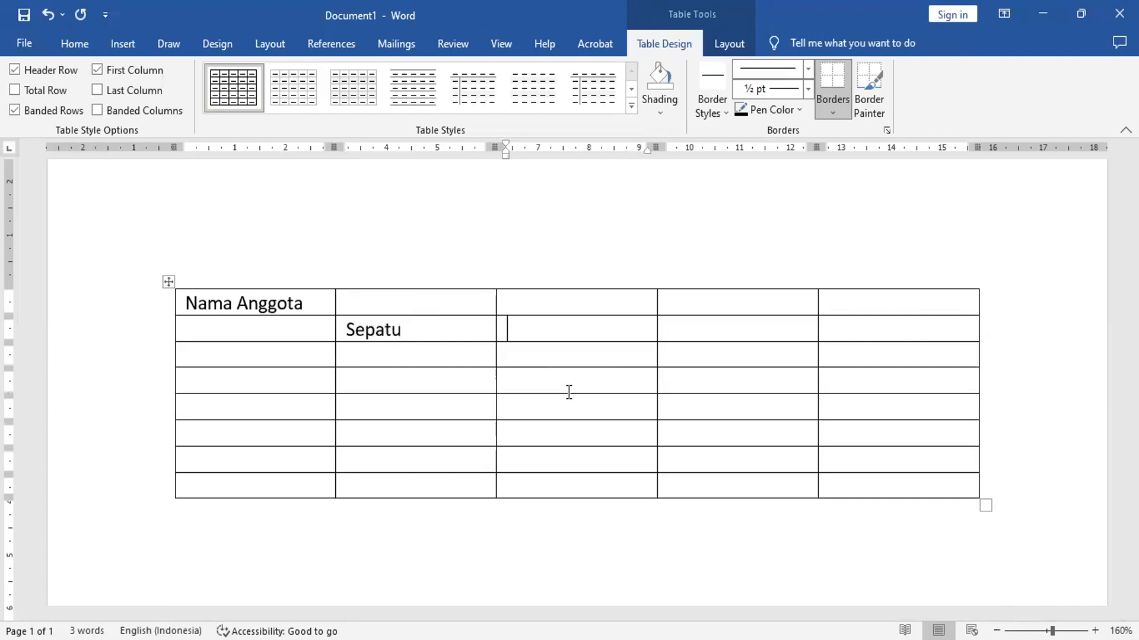
text(Topi)
key(Tab)
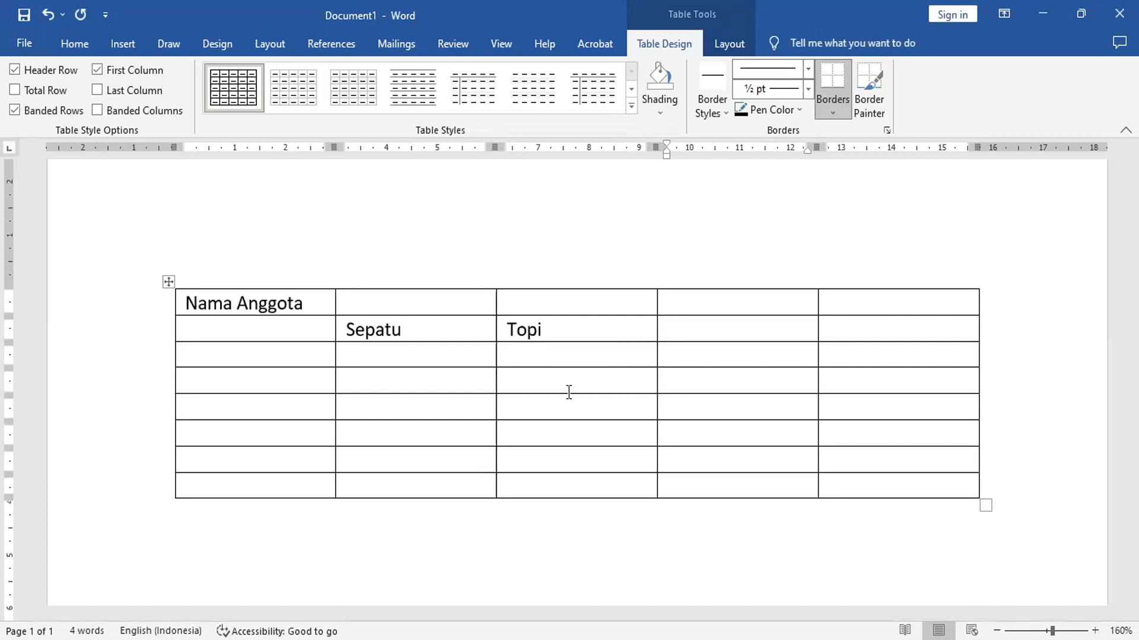
text(Pakaian)
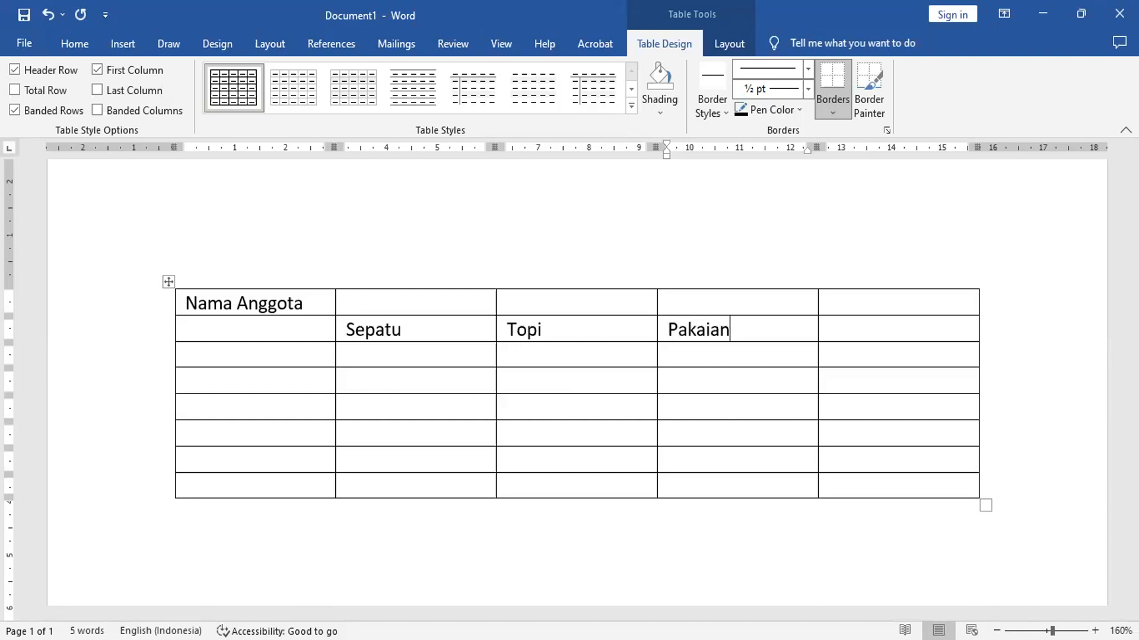
Merge the three first-row cells above Sepatu, Topi and Pakaian, and enter "Nama Barang" in the merged cell.
click(388, 305)
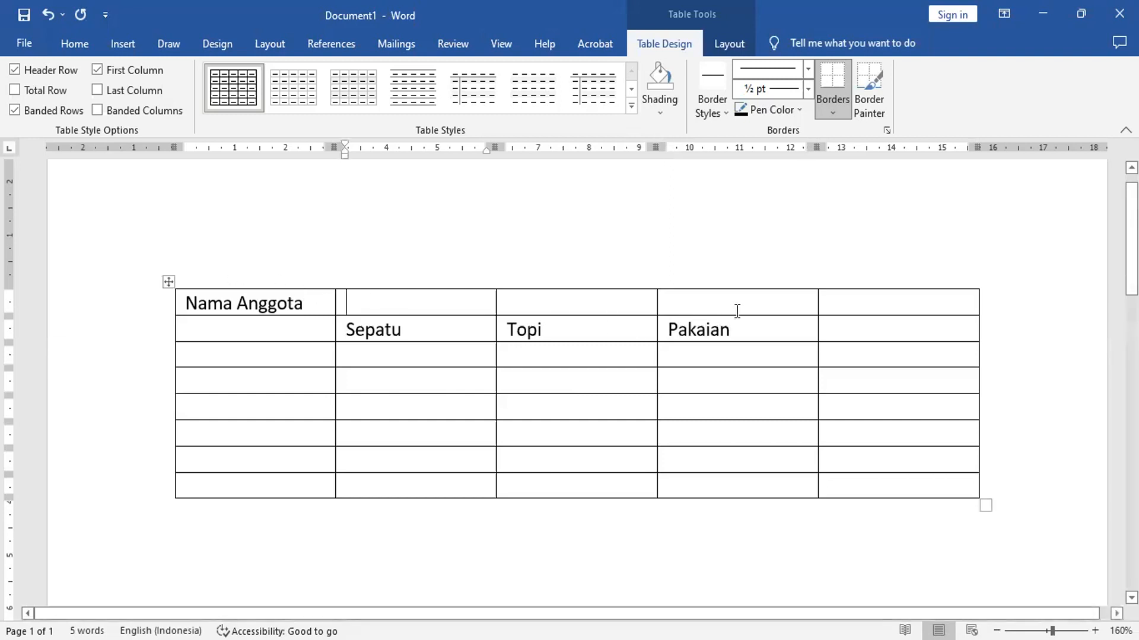
shift+click(788, 295)
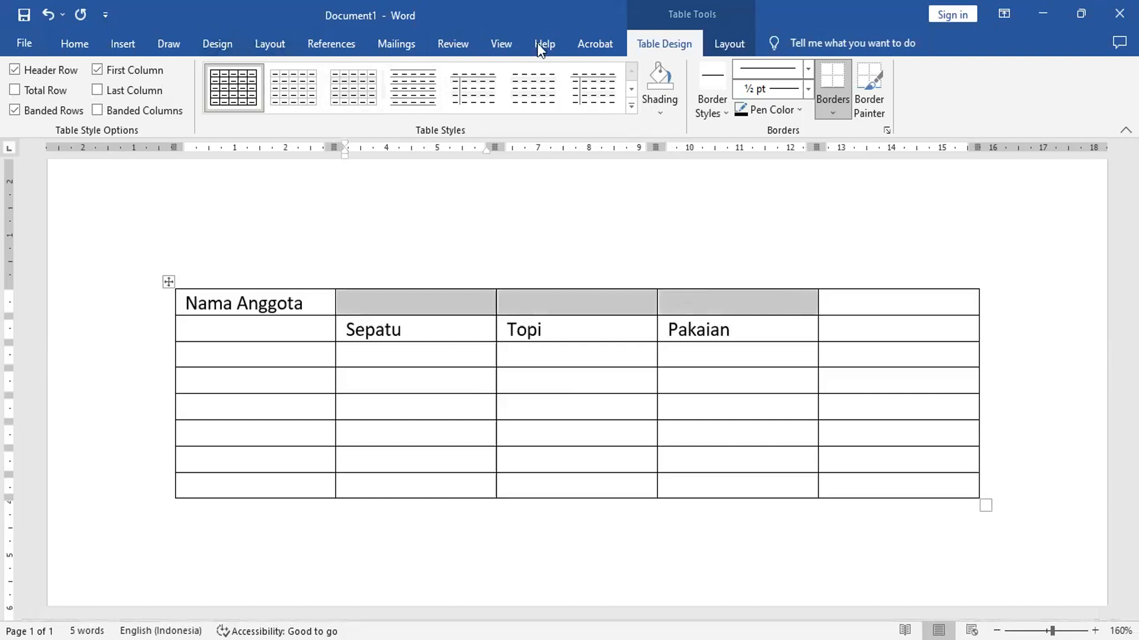
click(733, 45)
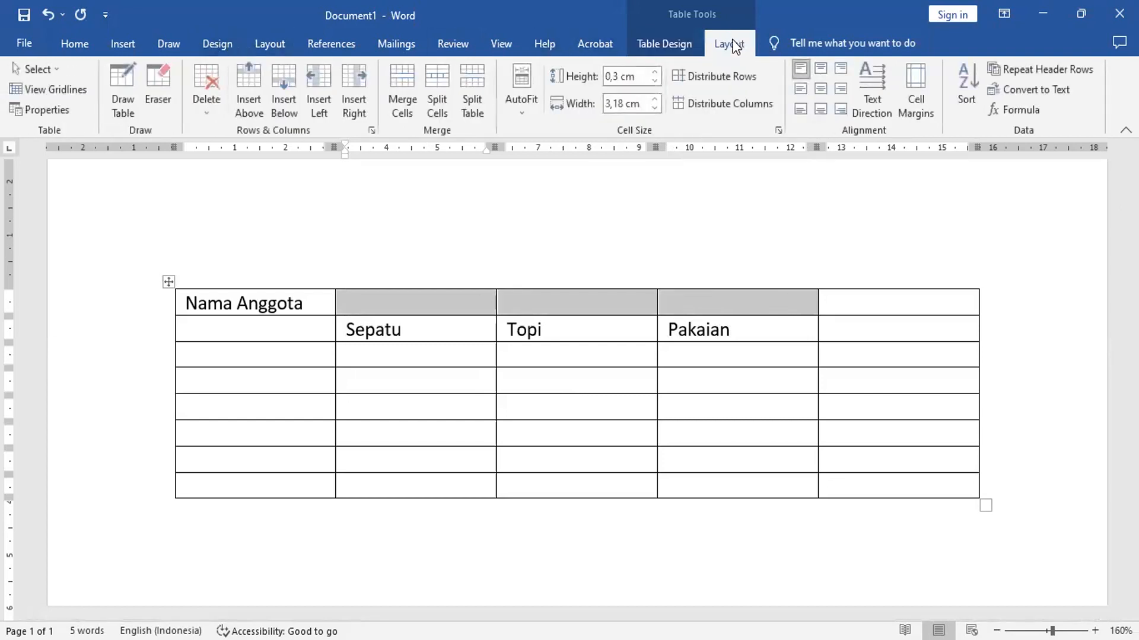
click(402, 92)
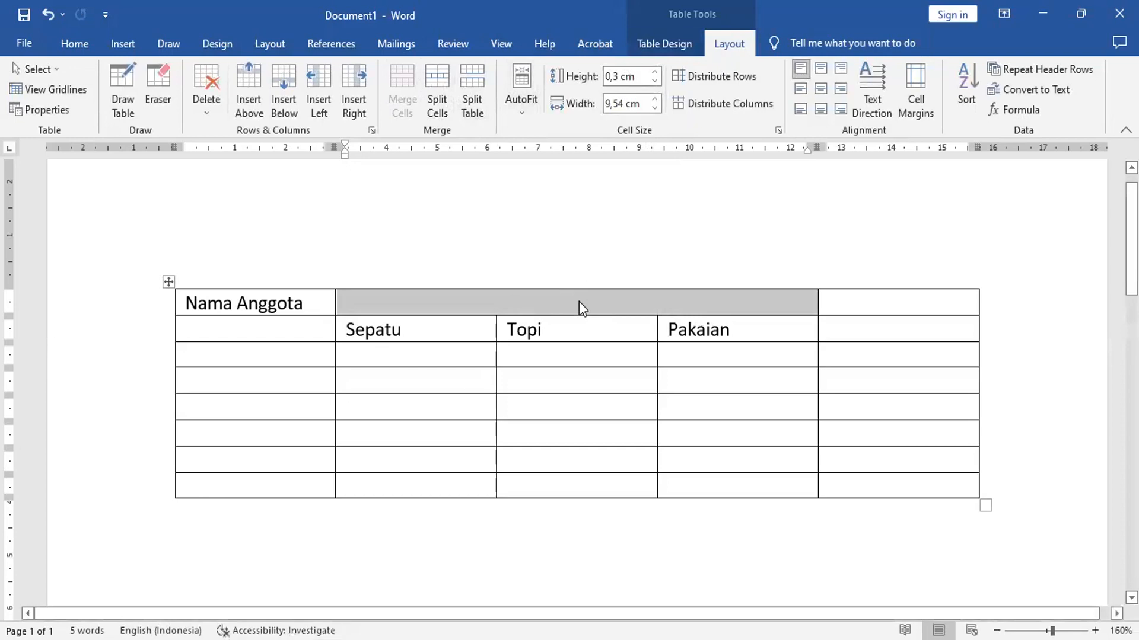
text(Nama)
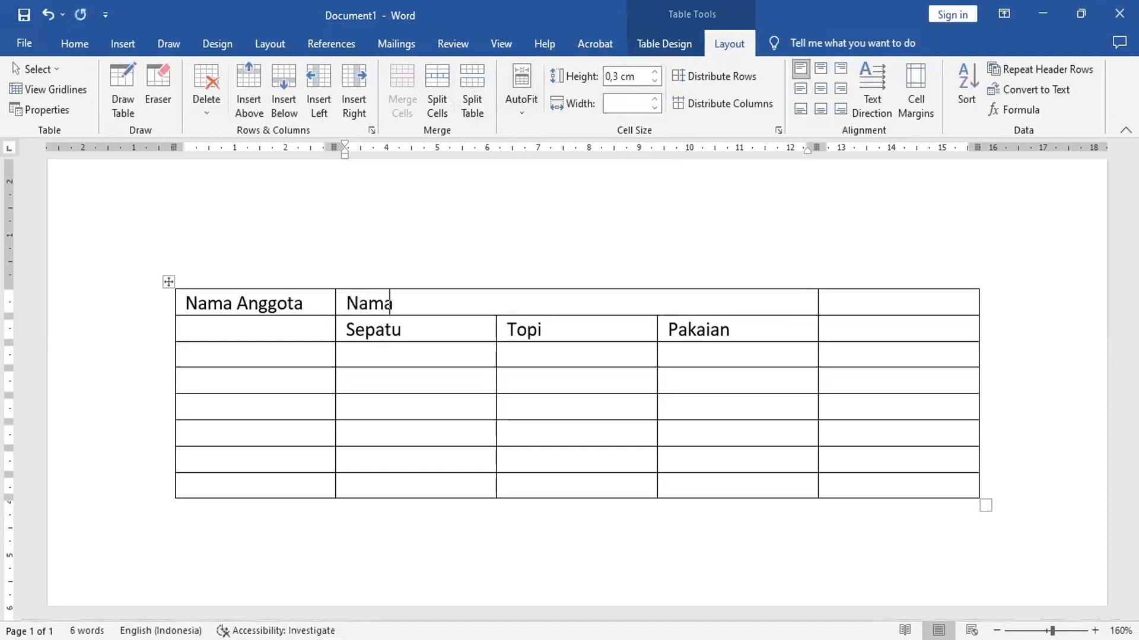
text( Barang)
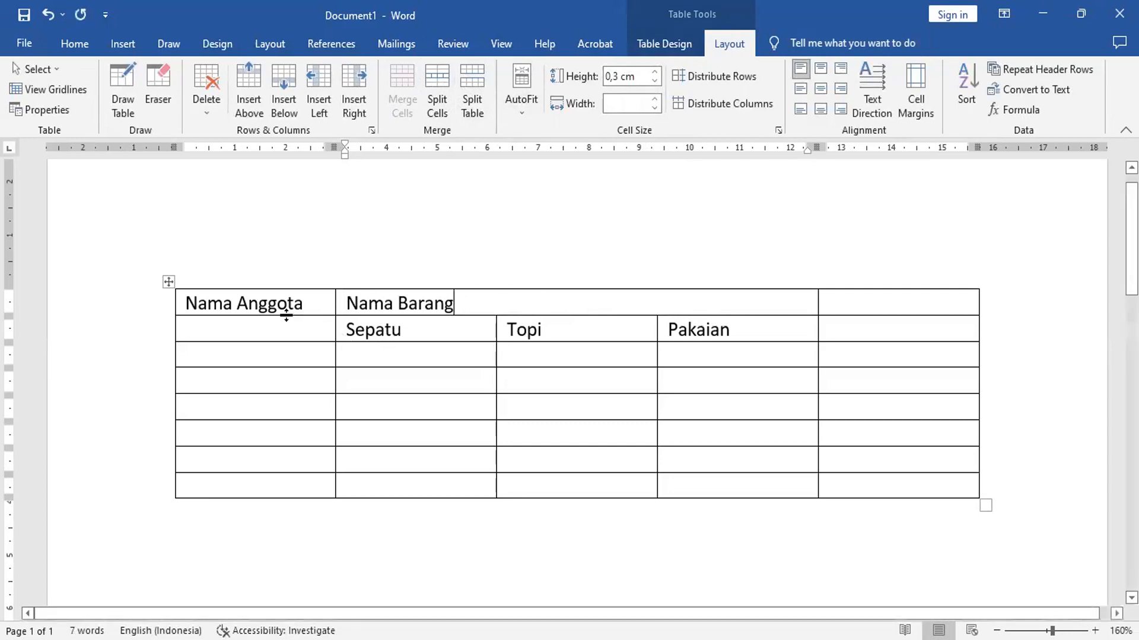
Merge the Nama Anggota cell with the empty cell below it and center its text horizontally and vertically.
click(306, 306)
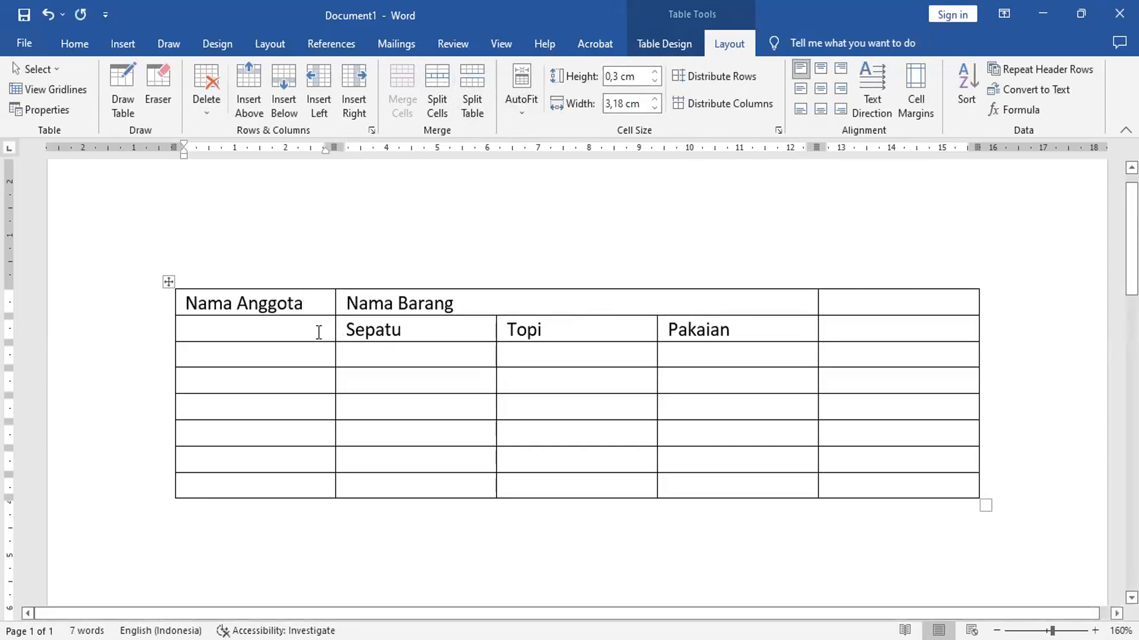
drag(305, 306, 318, 332)
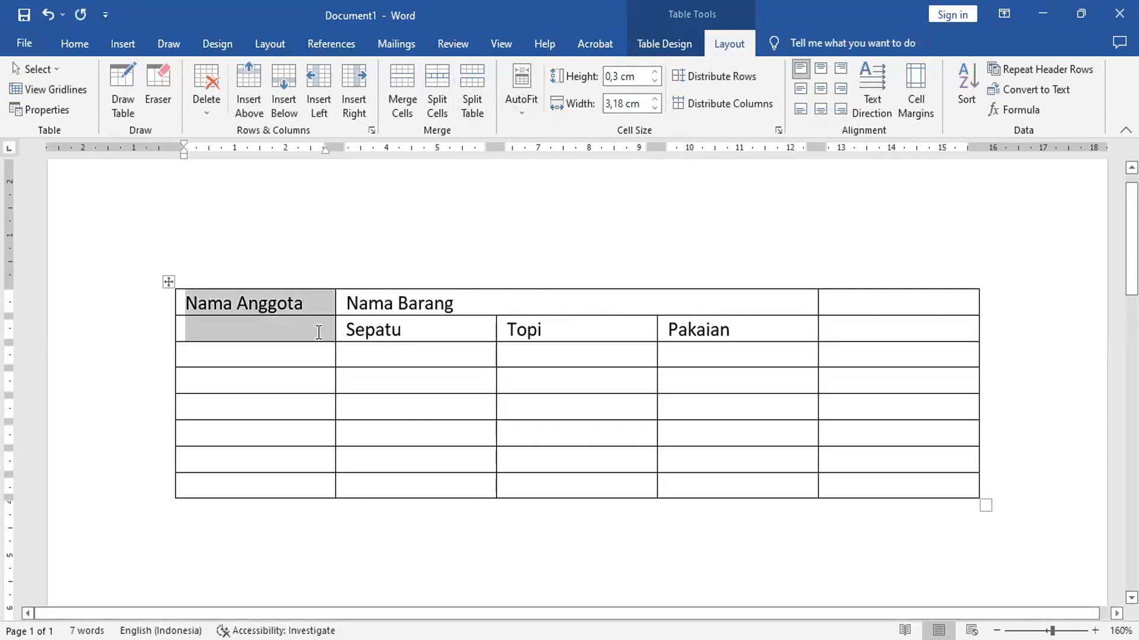
click(402, 92)
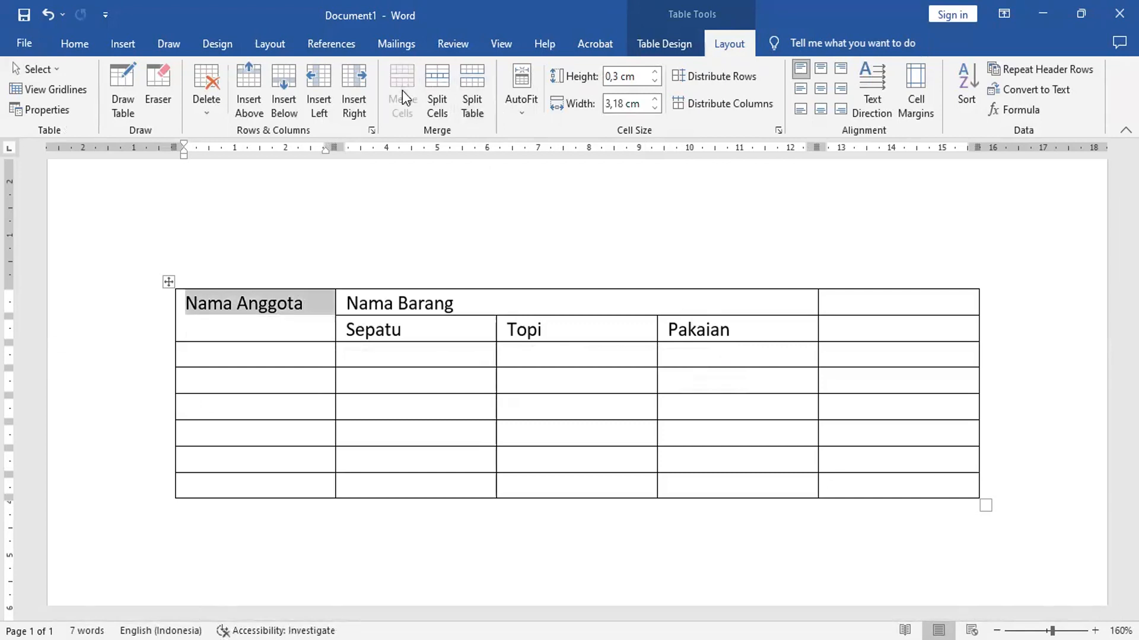
click(321, 317)
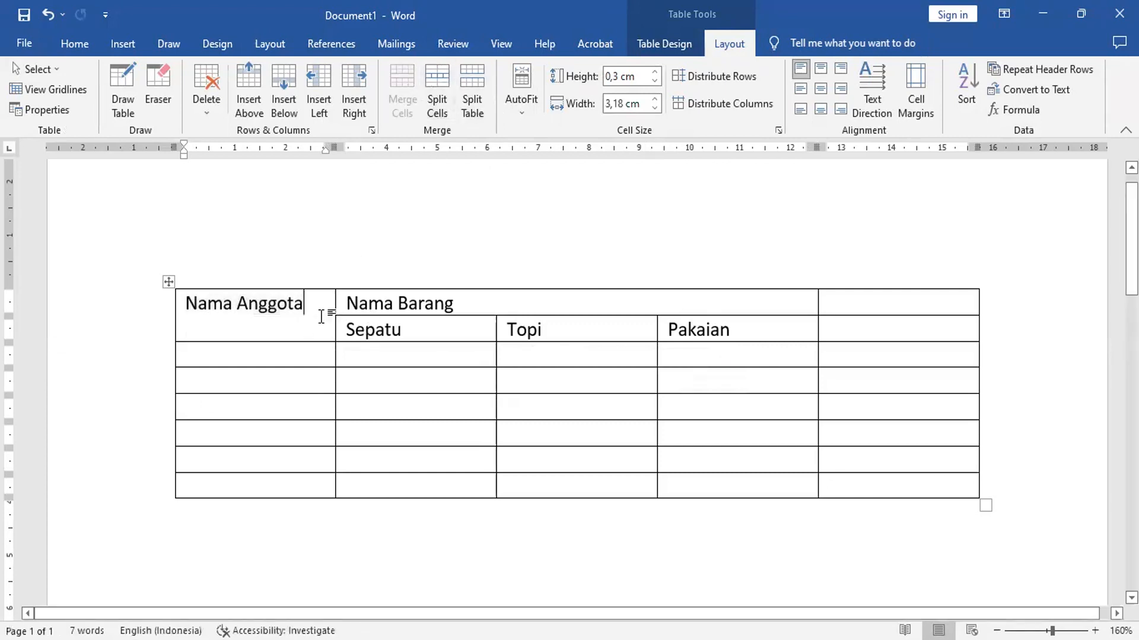
drag(181, 314, 234, 311)
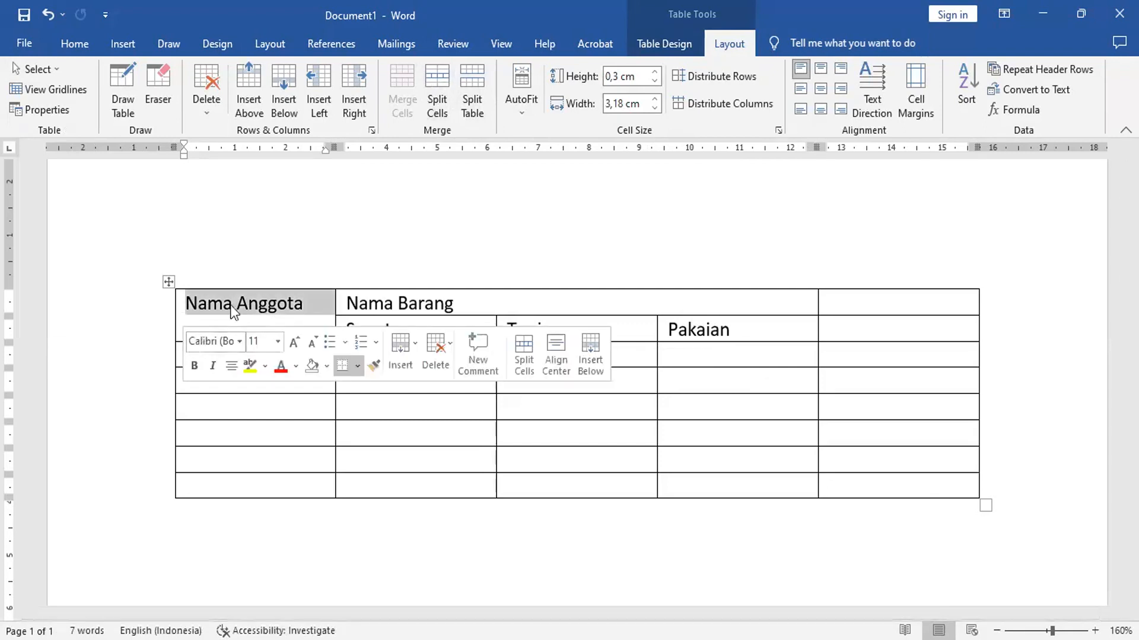
click(822, 89)
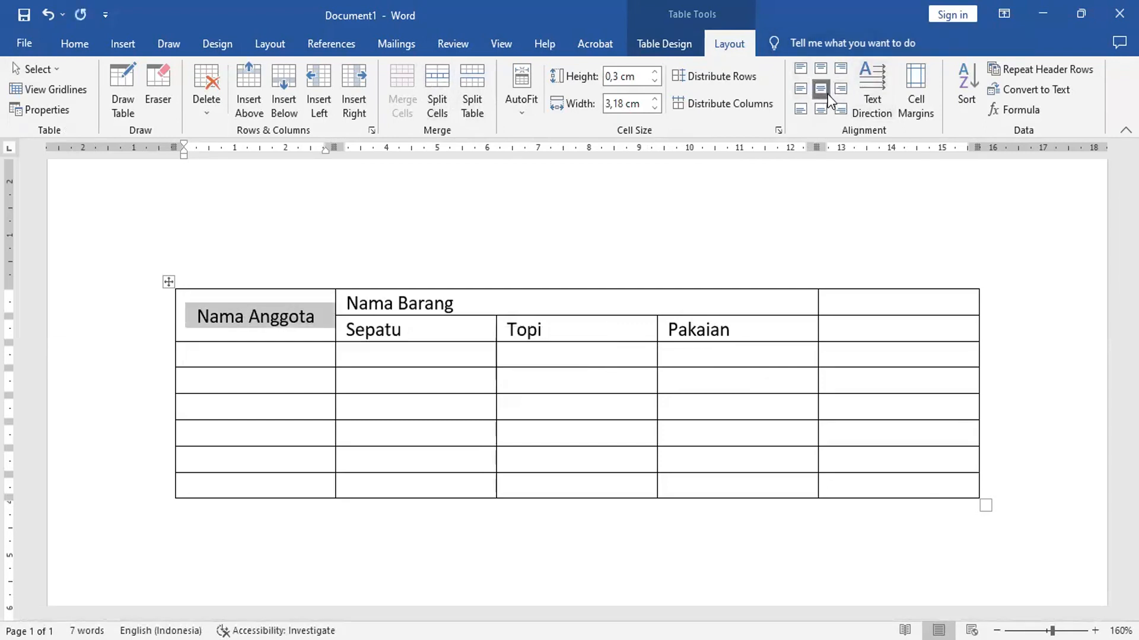
Center the text of the Nama Barang, Sepatu, Topi and Pakaian heading cells.
click(339, 306)
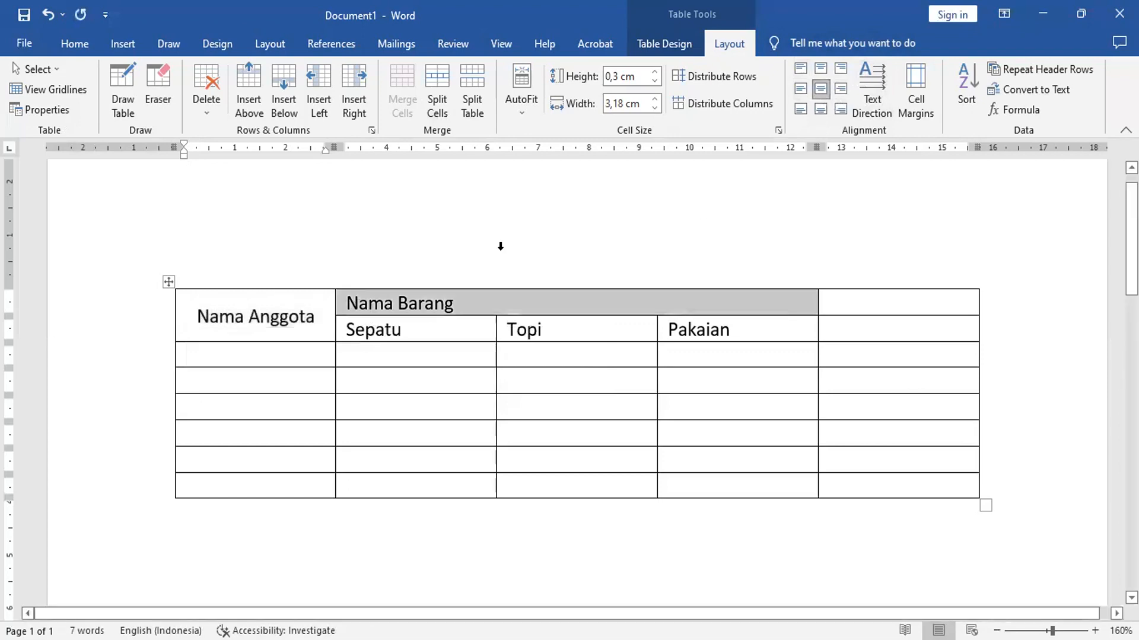
key(ctrl+e)
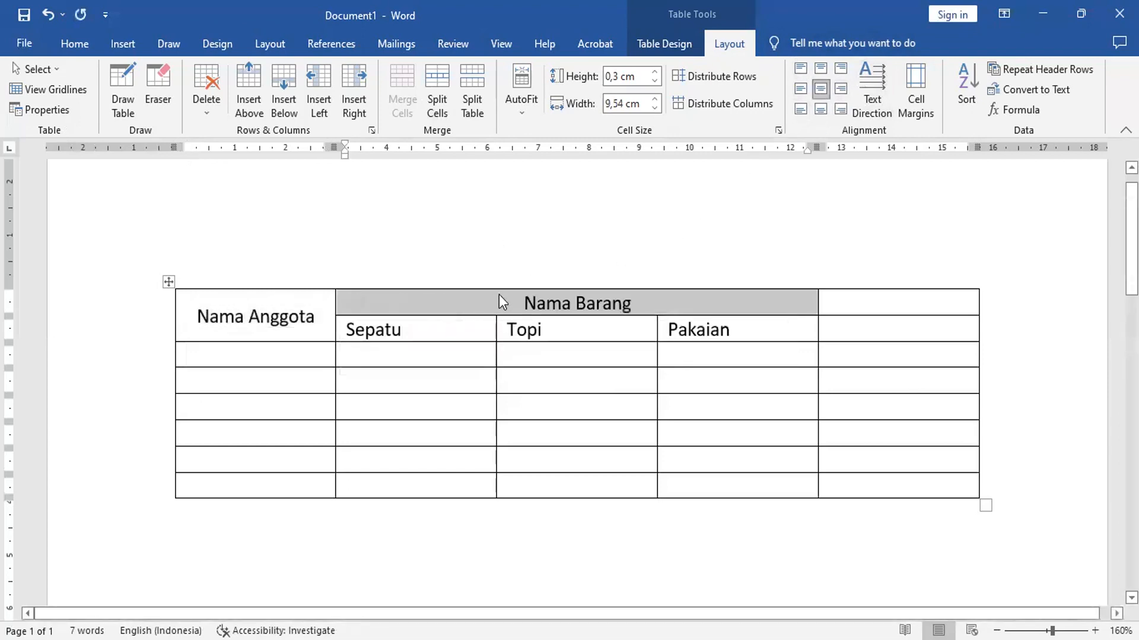
click(341, 332)
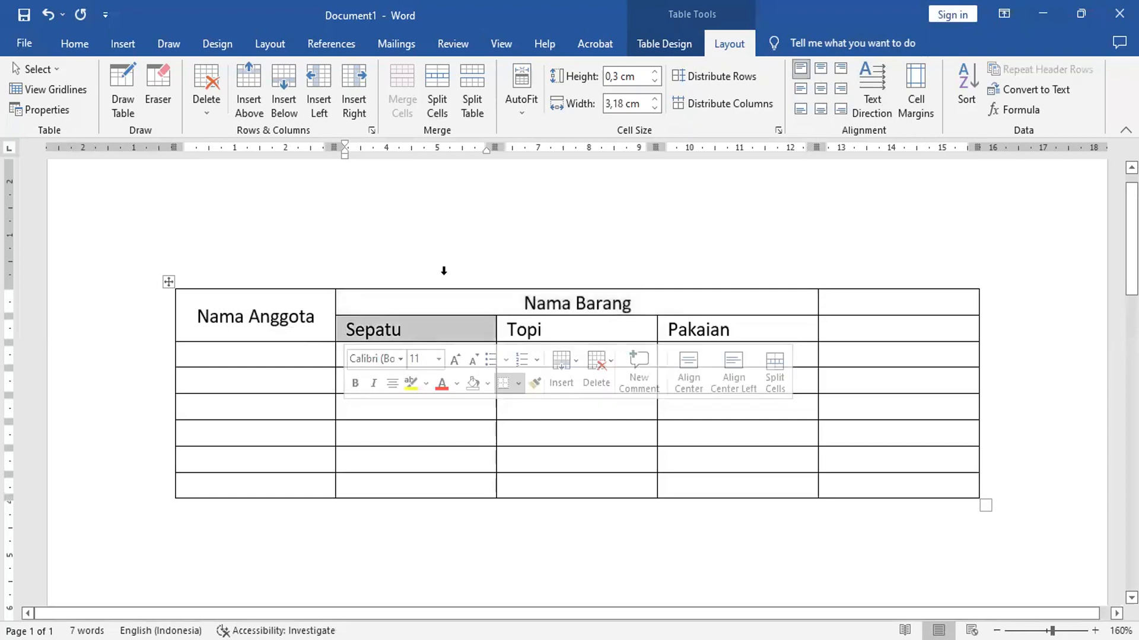
click(831, 90)
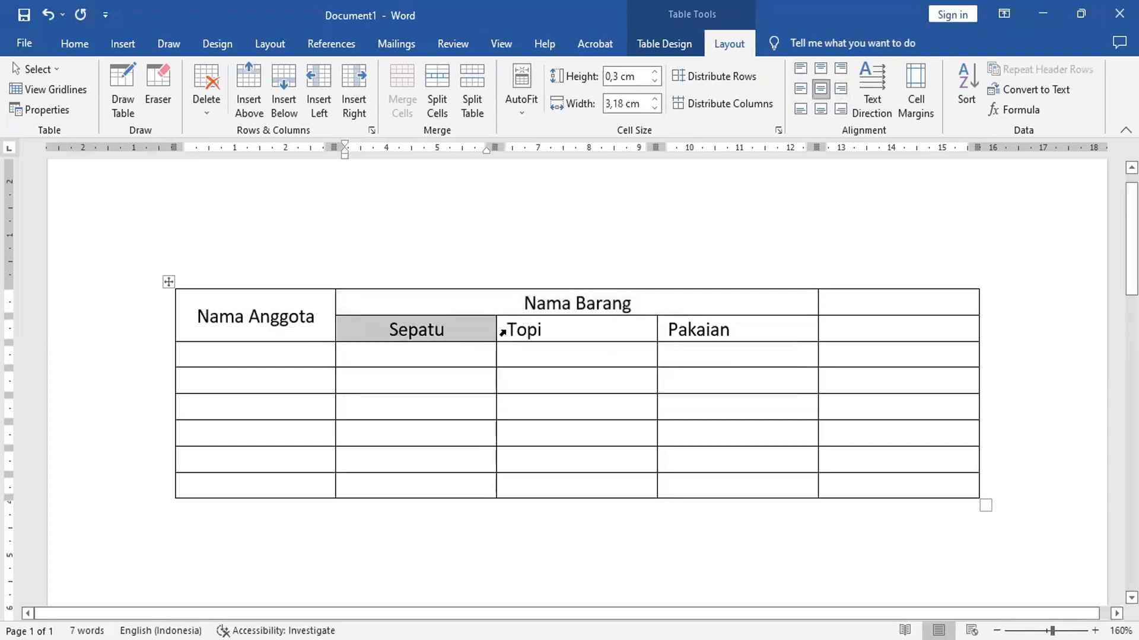
click(503, 333)
click(821, 89)
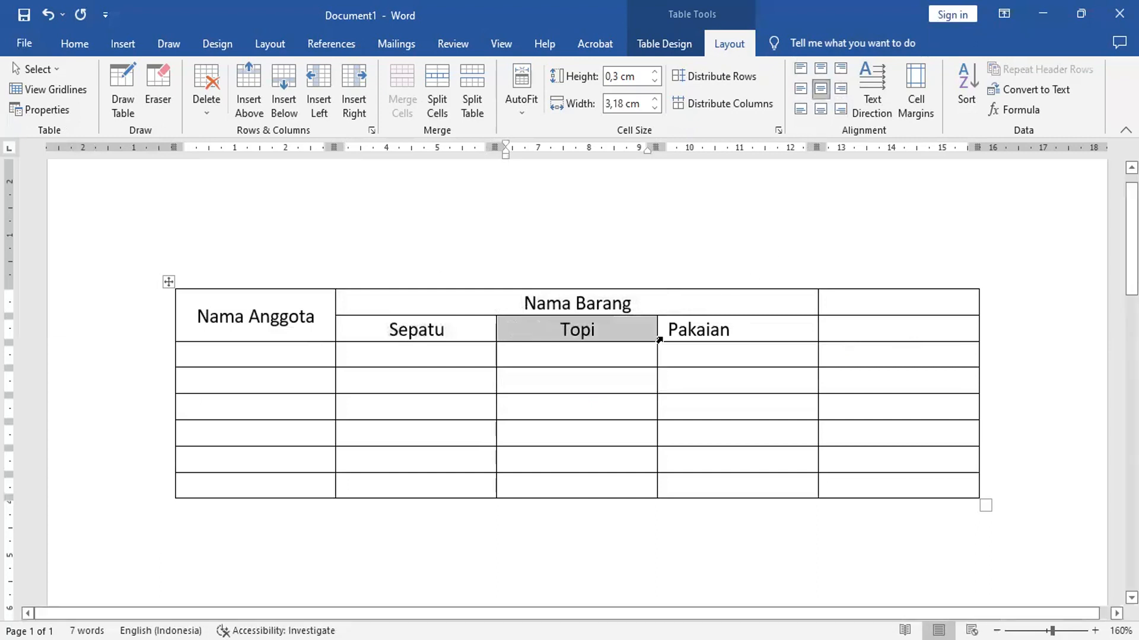
click(658, 340)
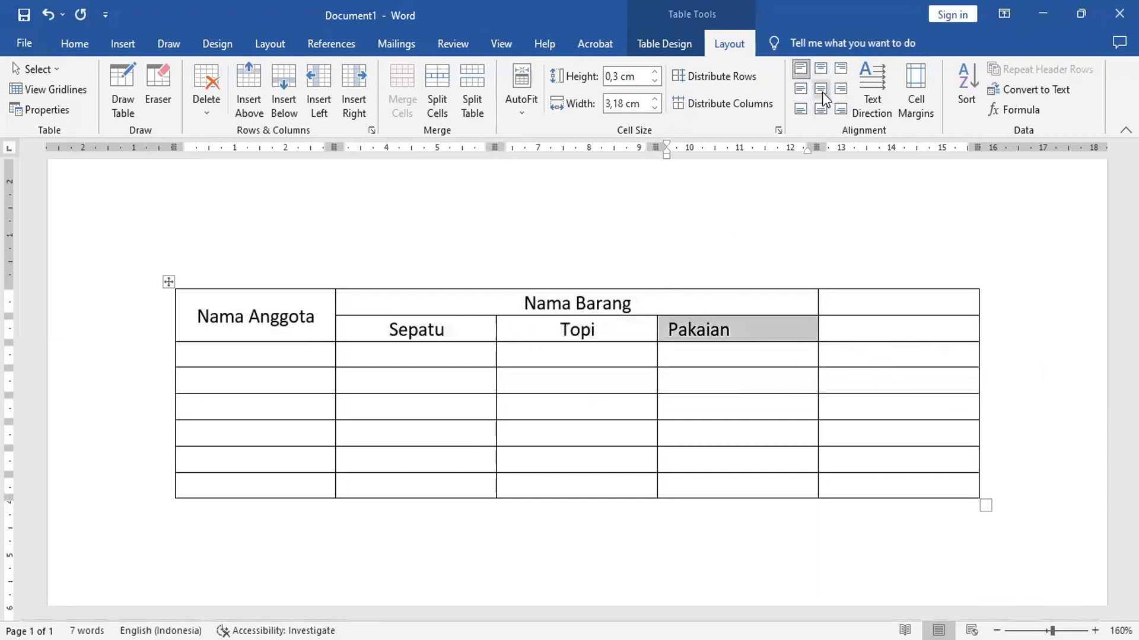
click(822, 90)
Merge the top two cells of the last column, align the merged cell to center, and enter "Total" in it.
click(913, 312)
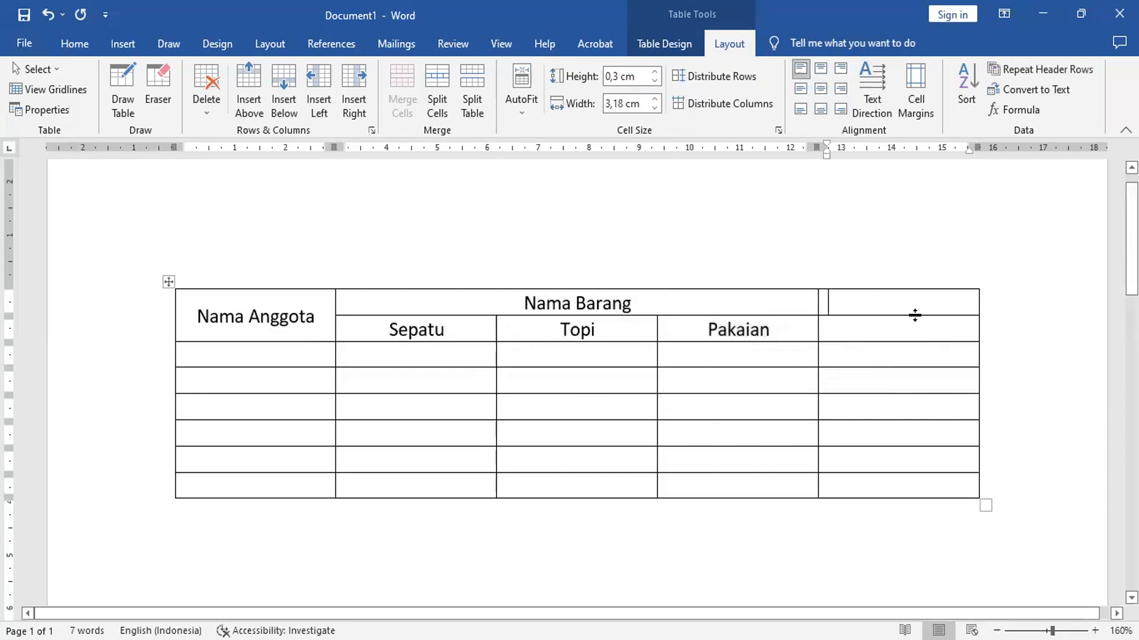
drag(913, 324, 918, 312)
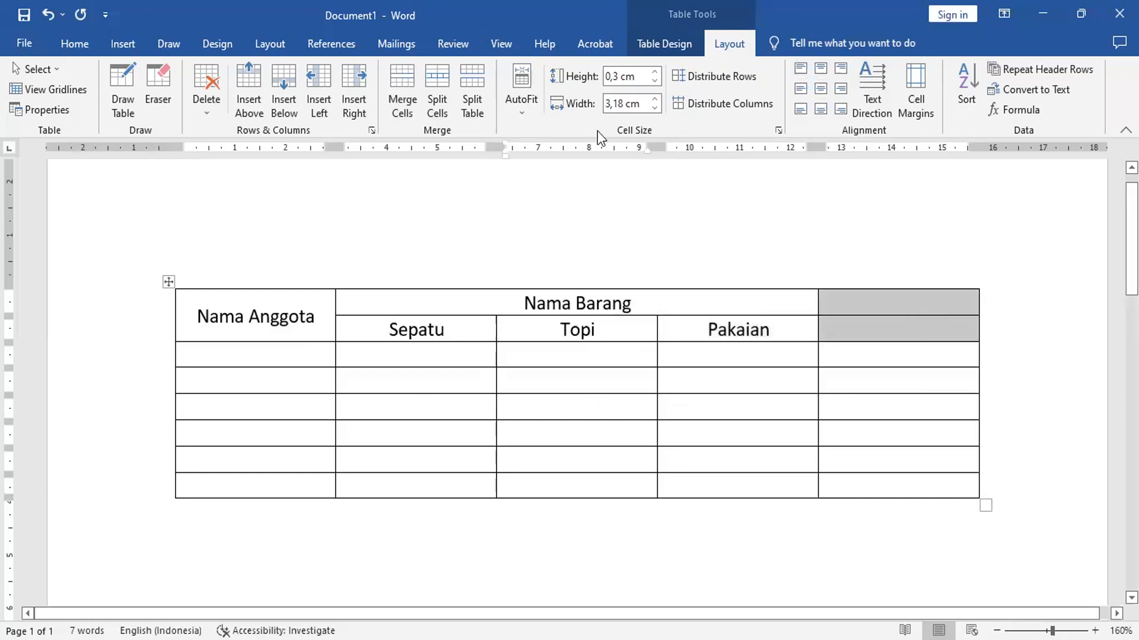
click(408, 77)
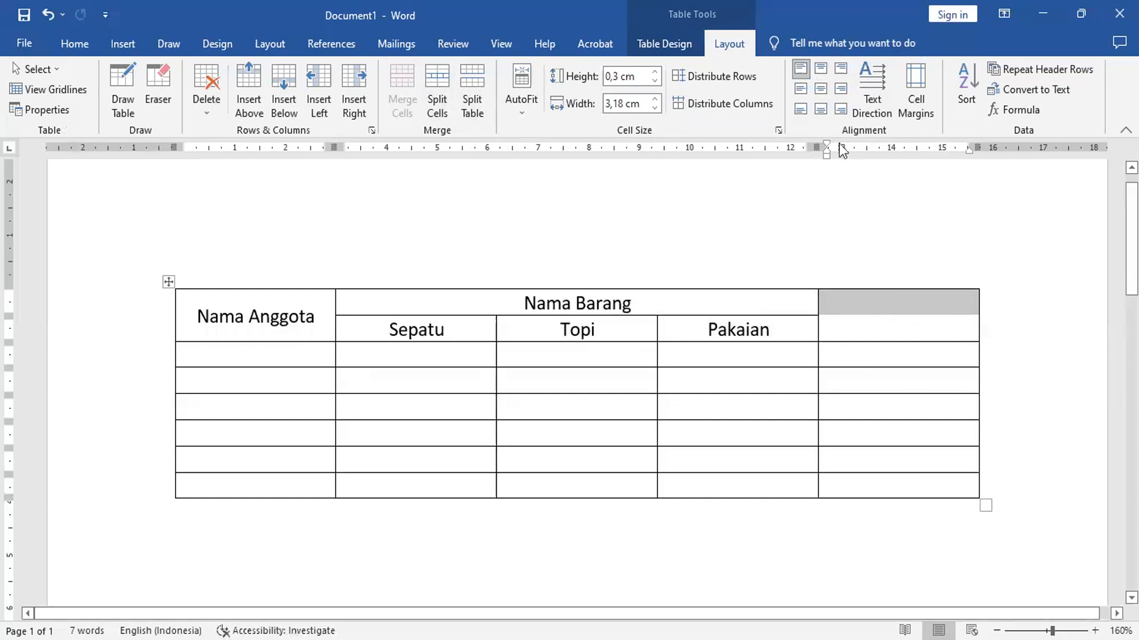
click(820, 88)
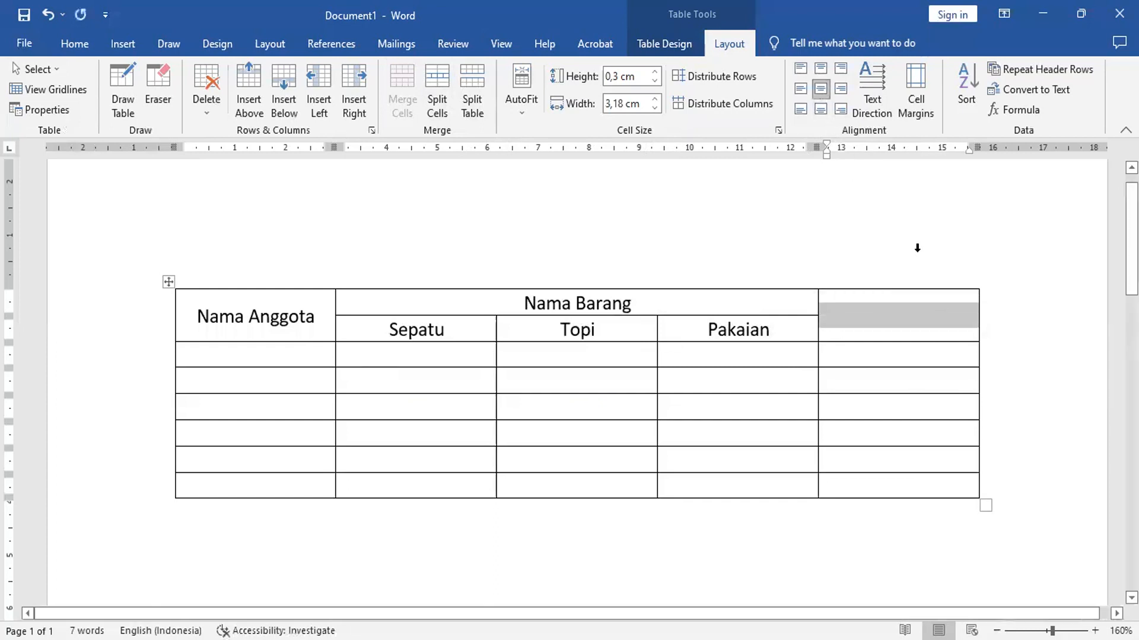
text(Total)
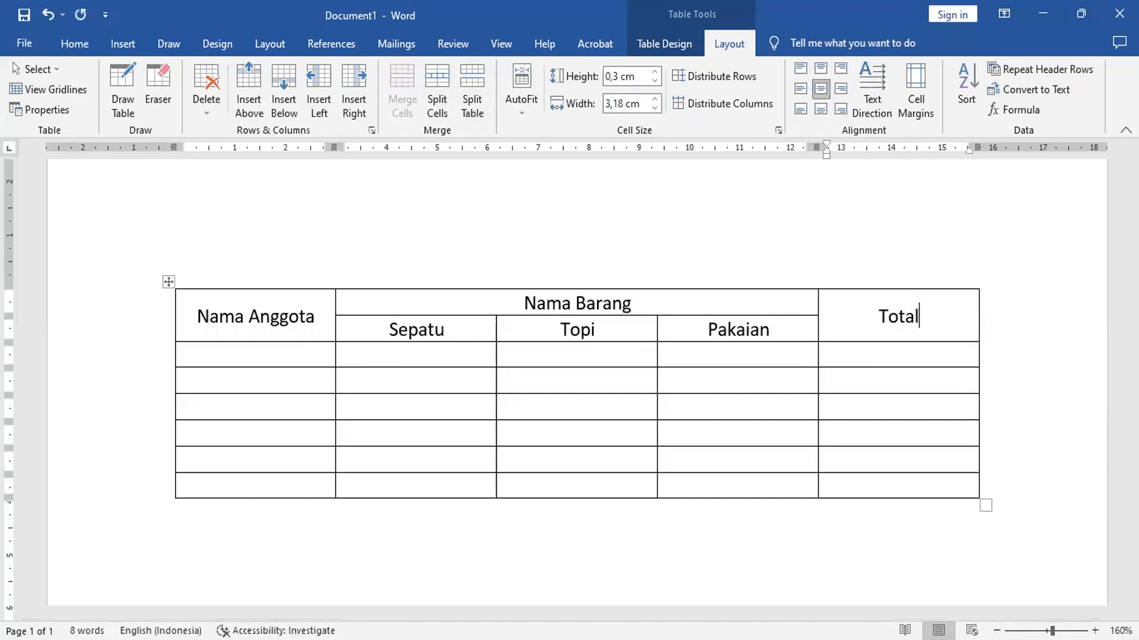
Enter the six members' first names in the Nama Anggota column, one per row.
click(310, 359)
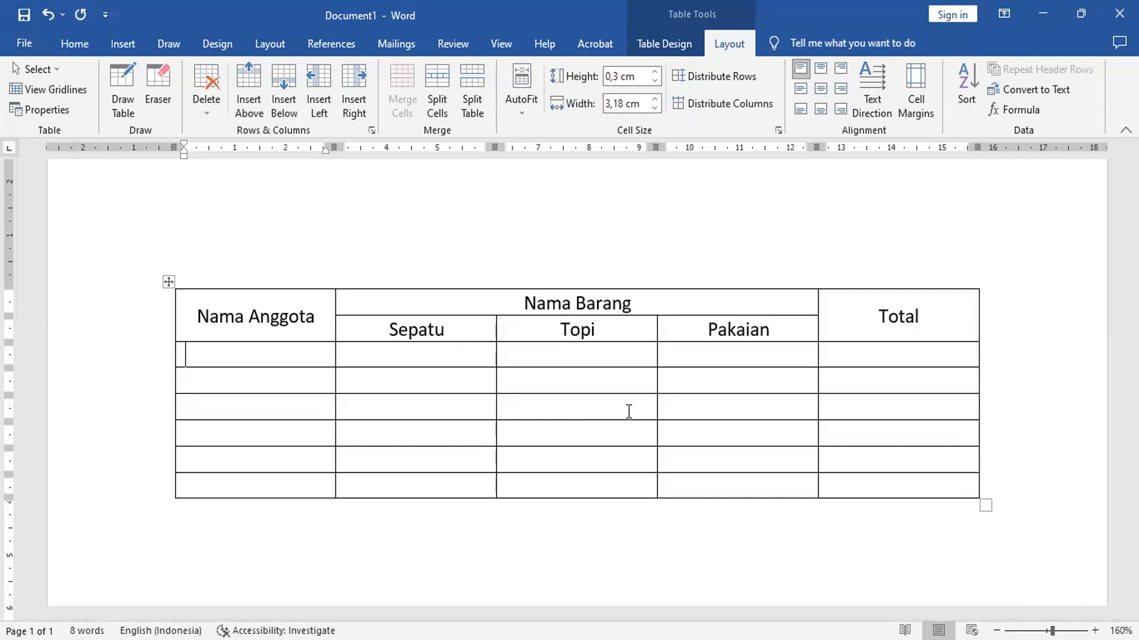
text(Ali)
key(Down)
text(Budi)
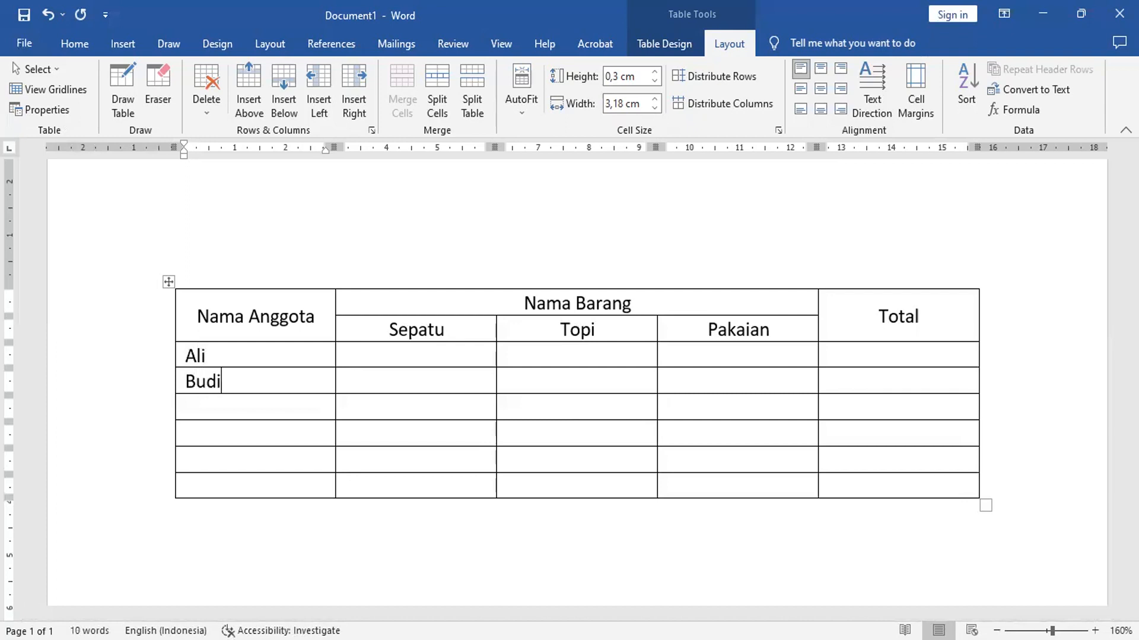
key(Down)
text(Cici)
key(Down)
text(DId)
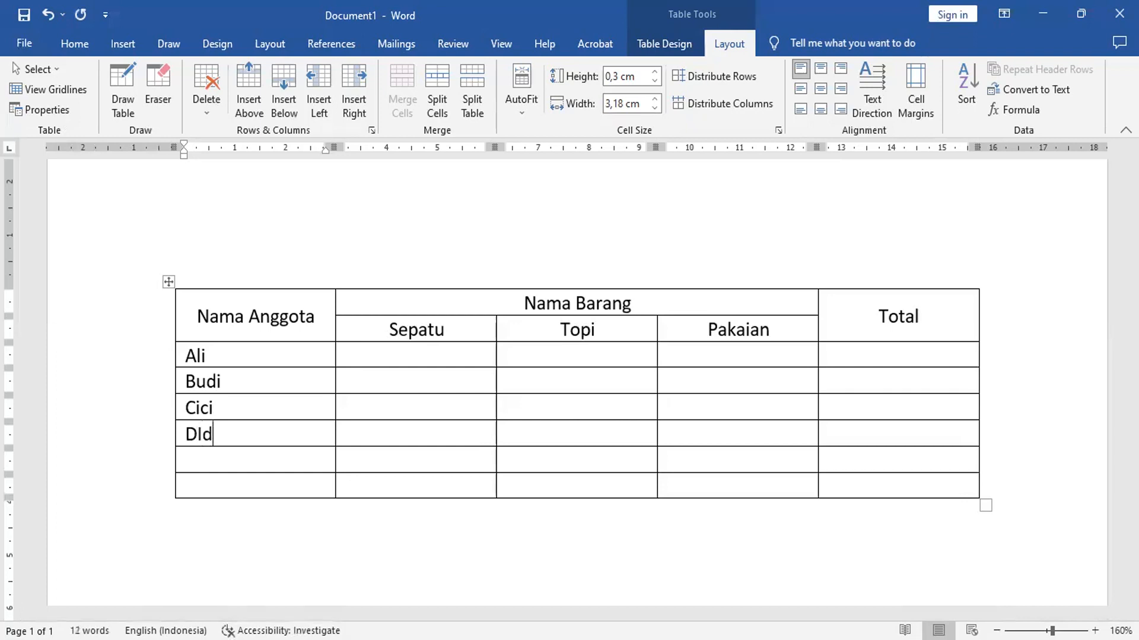
text(ik)
key(Down)
text(Edi)
key(Down)
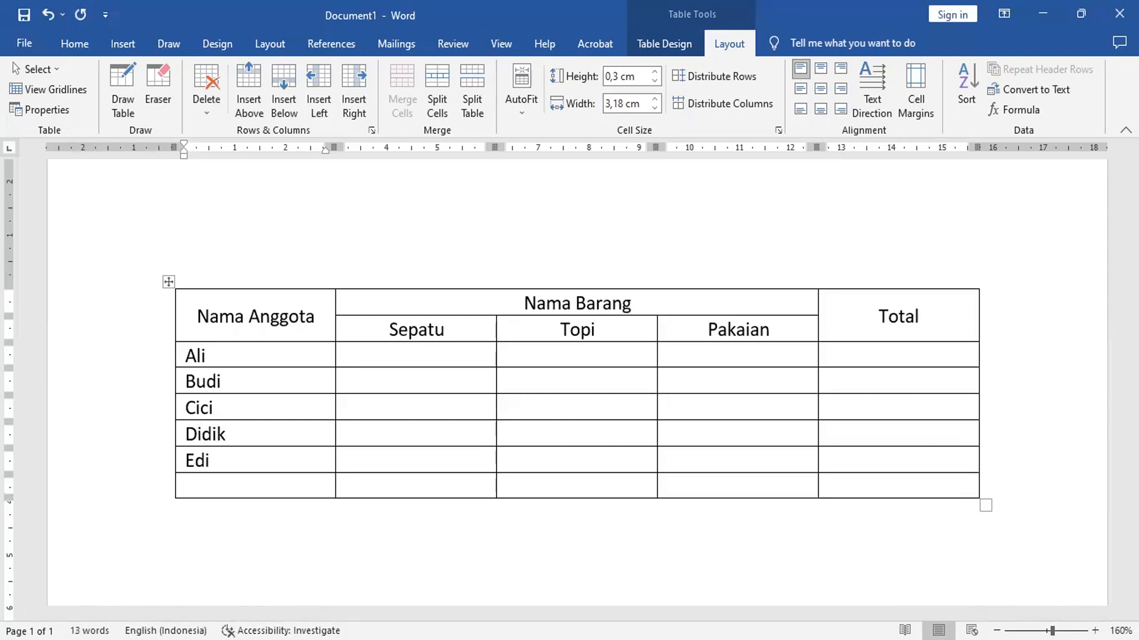
text(Fadly)
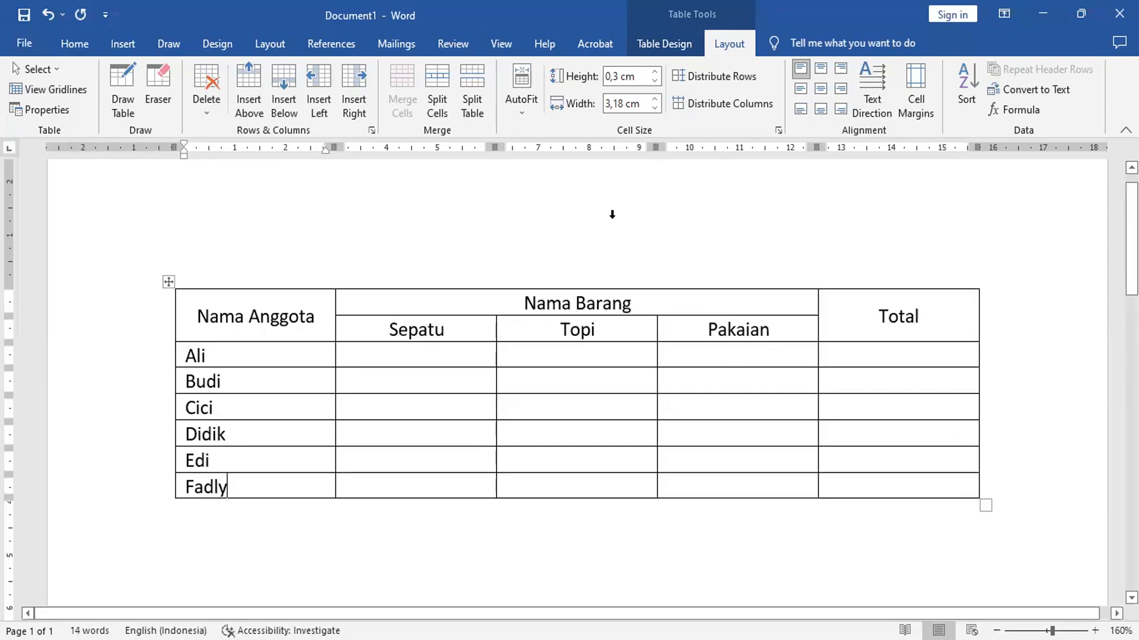
Fill the Sepatu column from the first member row down with 5, 3, 6, 2, 1 and 3.
click(437, 354)
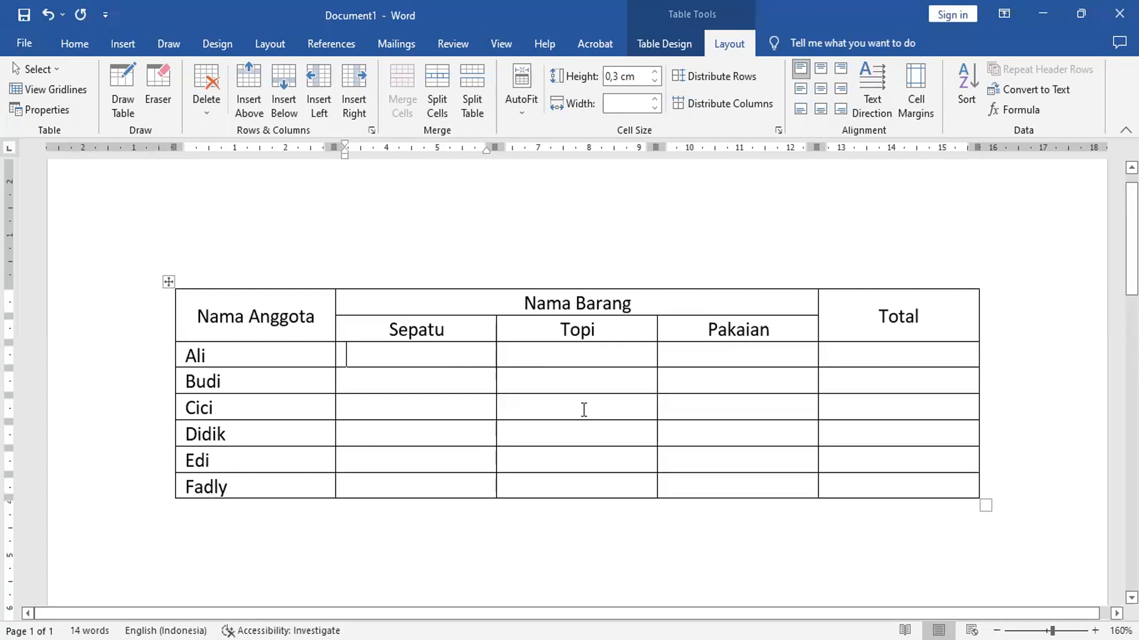
text(5)
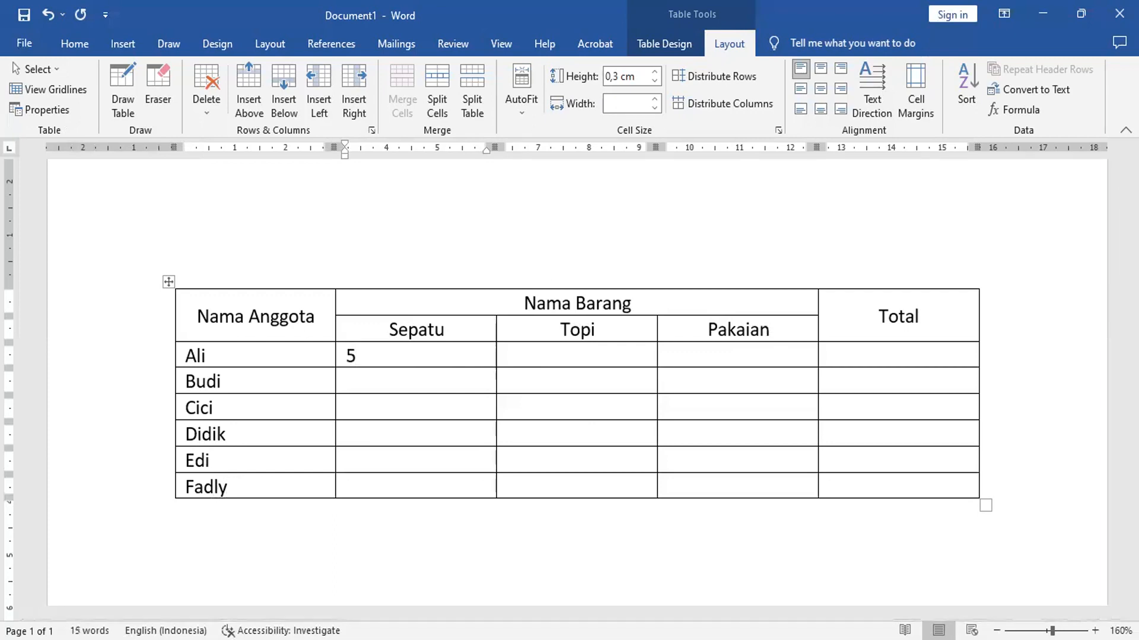
key(Down)
text(3)
key(Down)
text(6)
key(Down)
text(2)
text(1)
key(Down)
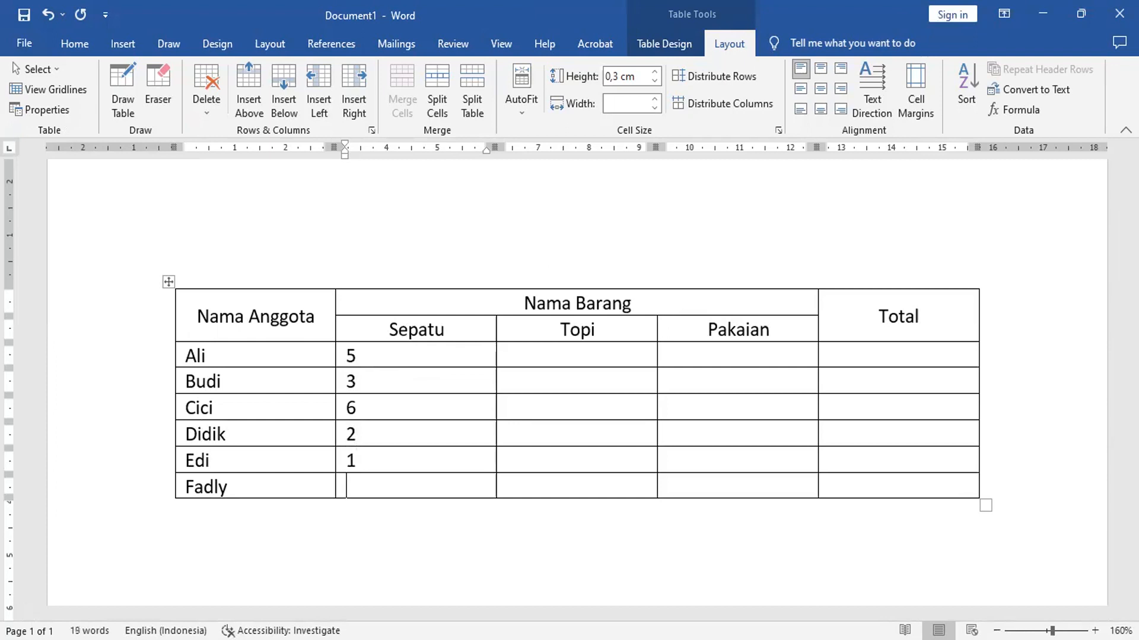
text(3)
Fill the Topi column from the last member row up with 5, 2, 3, 5, 2 and 3.
key(Tab)
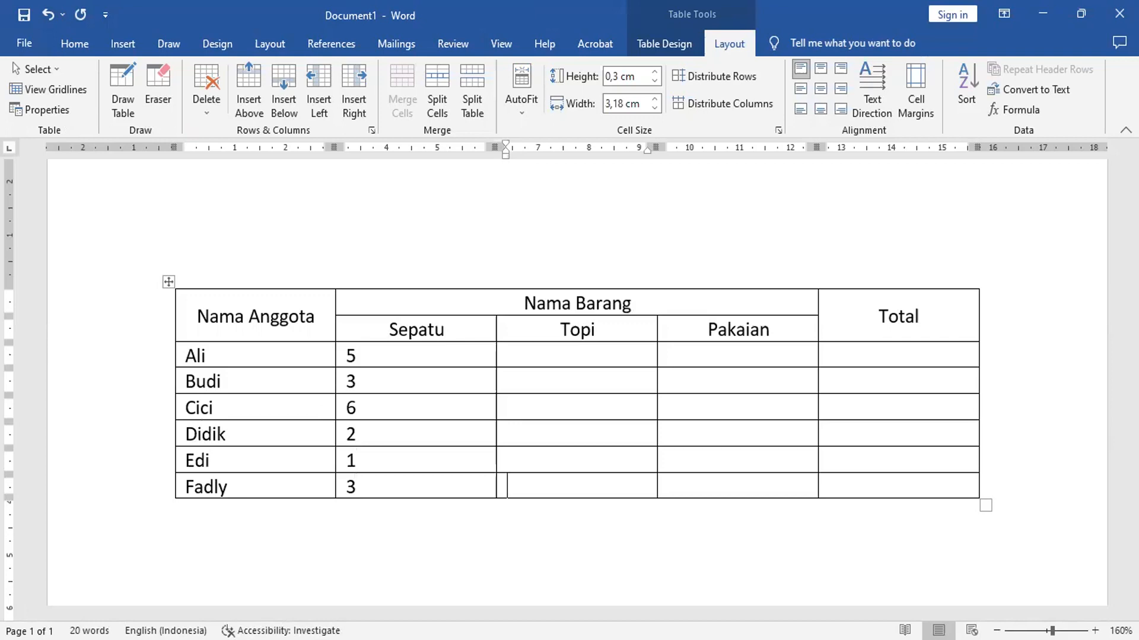
text(5)
key(Up)
text(2)
key(Up)
text(3)
key(Up)
text(5)
key(Up)
text(2)
key(Up)
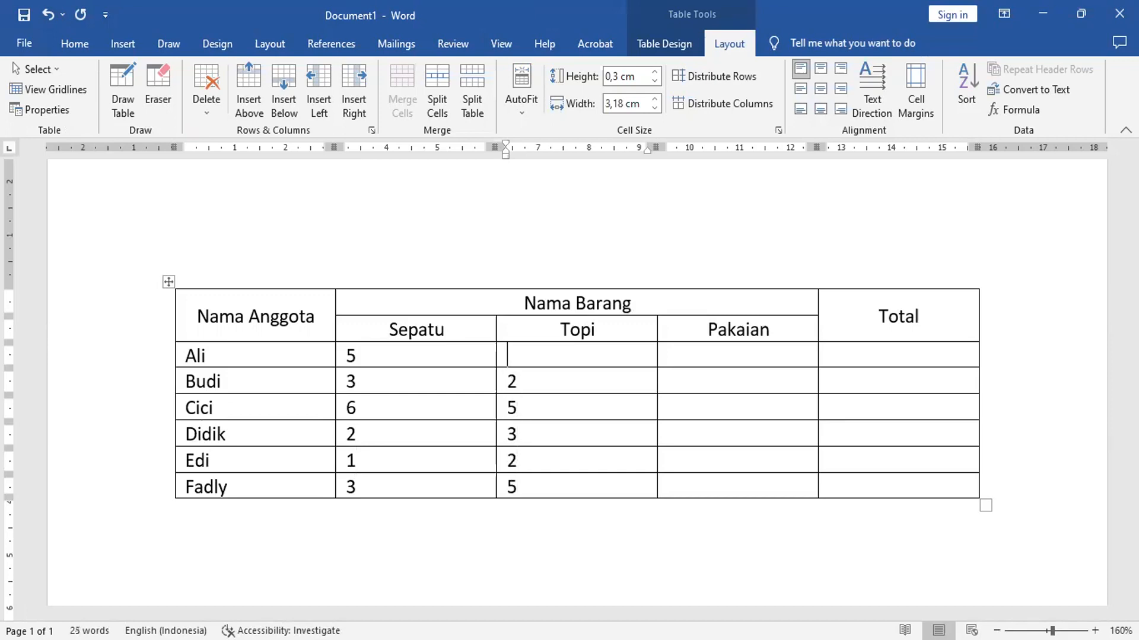
text(3)
Fill the Pakaian column from the first member row down with 6, 5, 10, 7, 3 and 2.
key(Tab)
text(6)
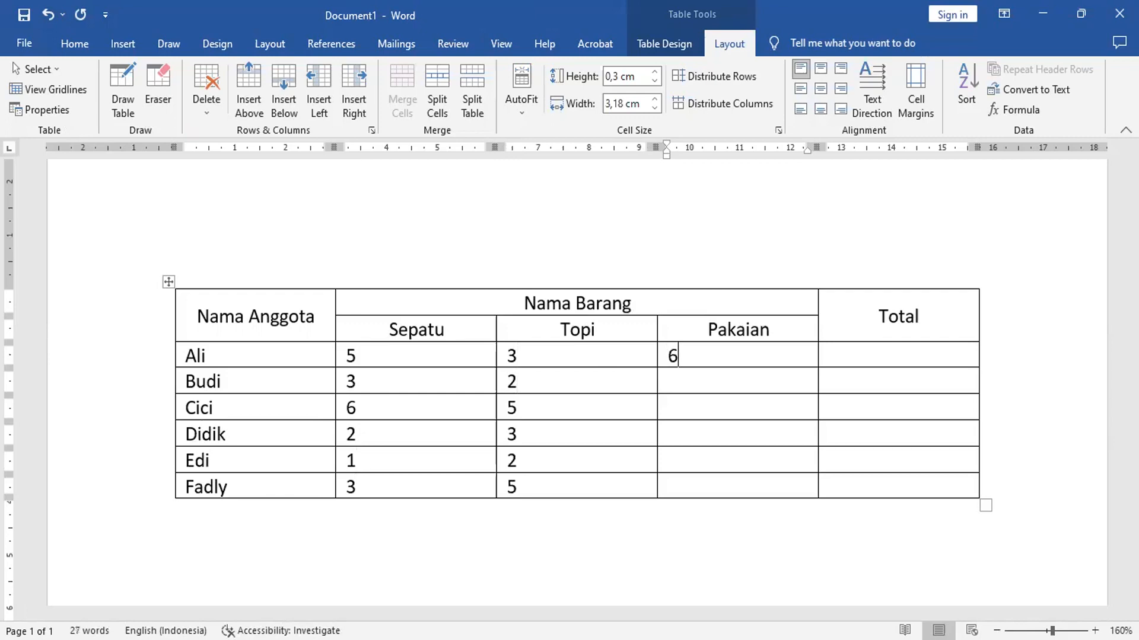
key(Down)
text(5)
text(10)
key(Down)
text(7)
key(Down)
text(3)
key(Down)
text(2)
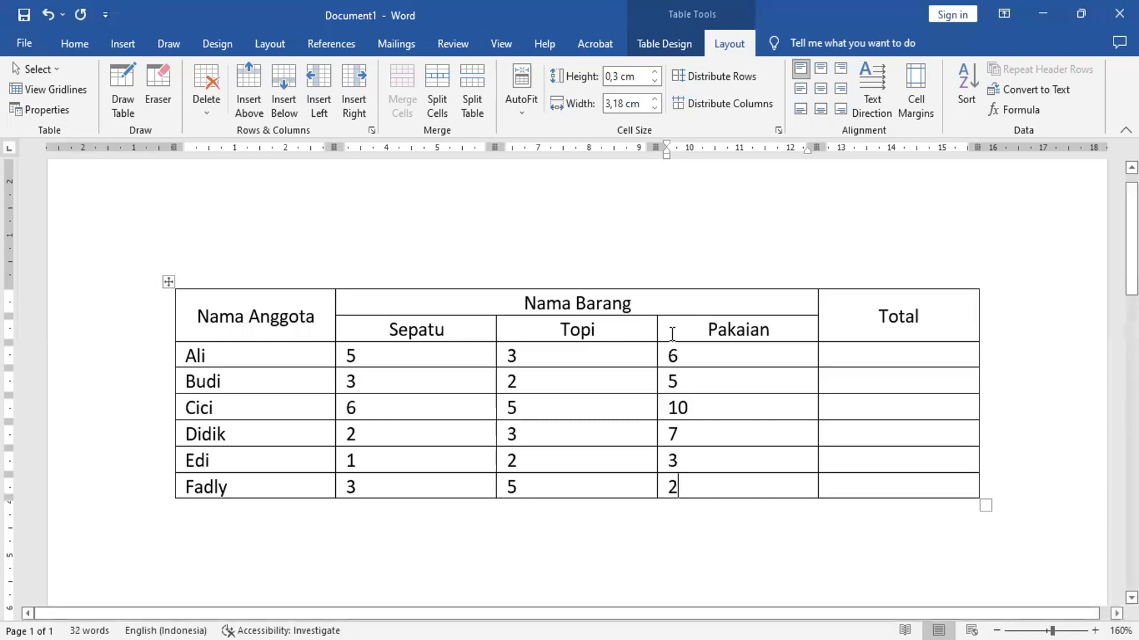
Center the contents of the Sepatu, Topi, Pakaian and Total columns horizontally.
click(404, 285)
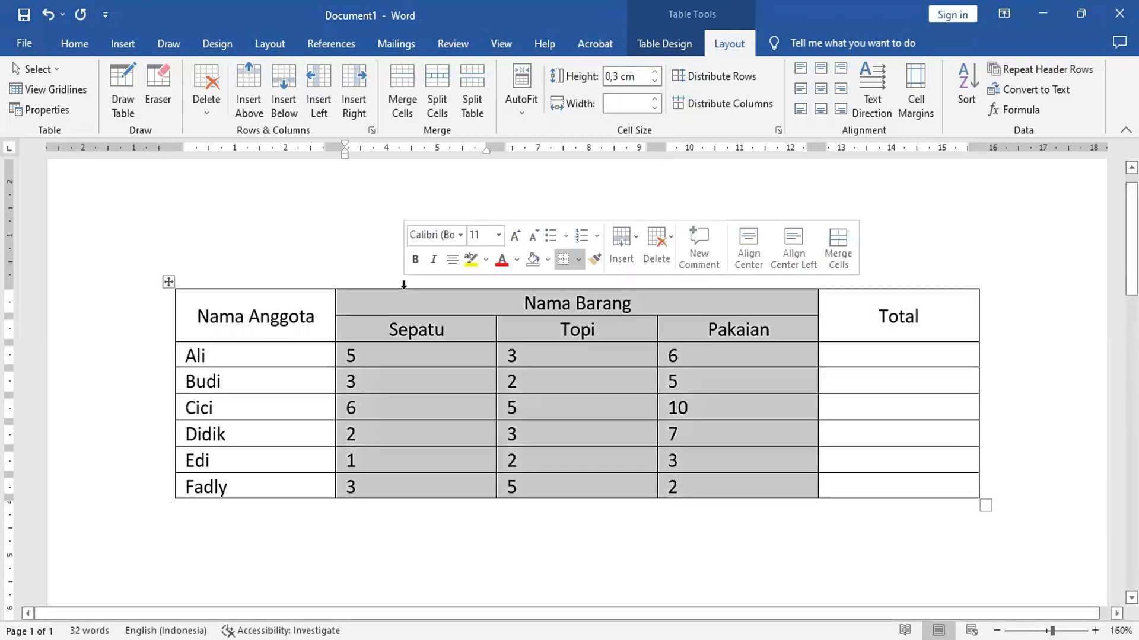
click(82, 47)
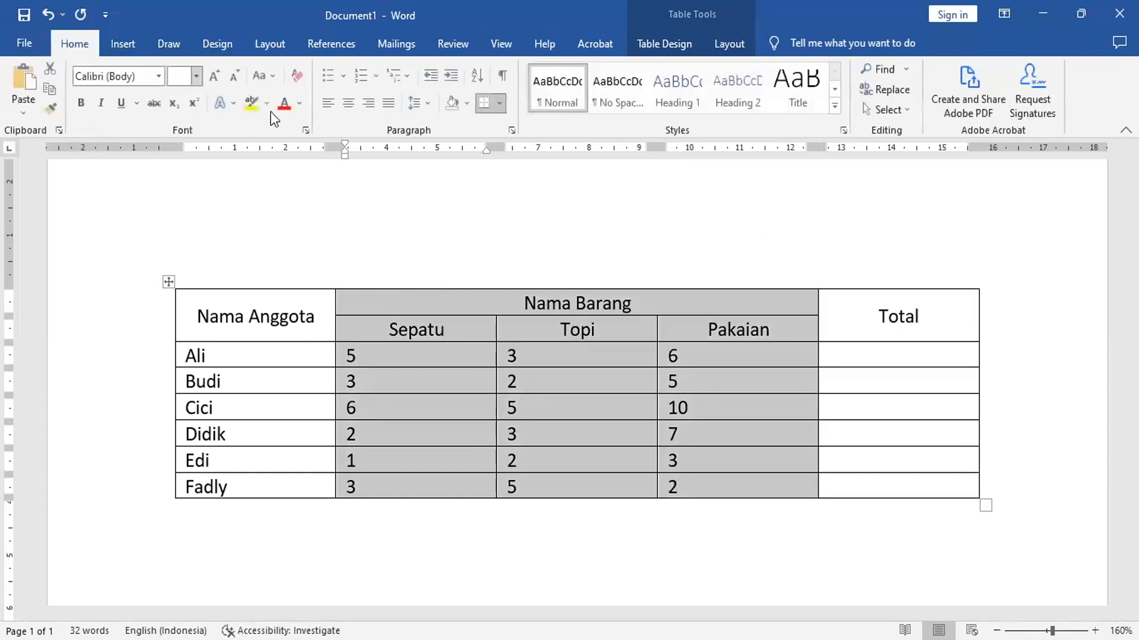
click(350, 105)
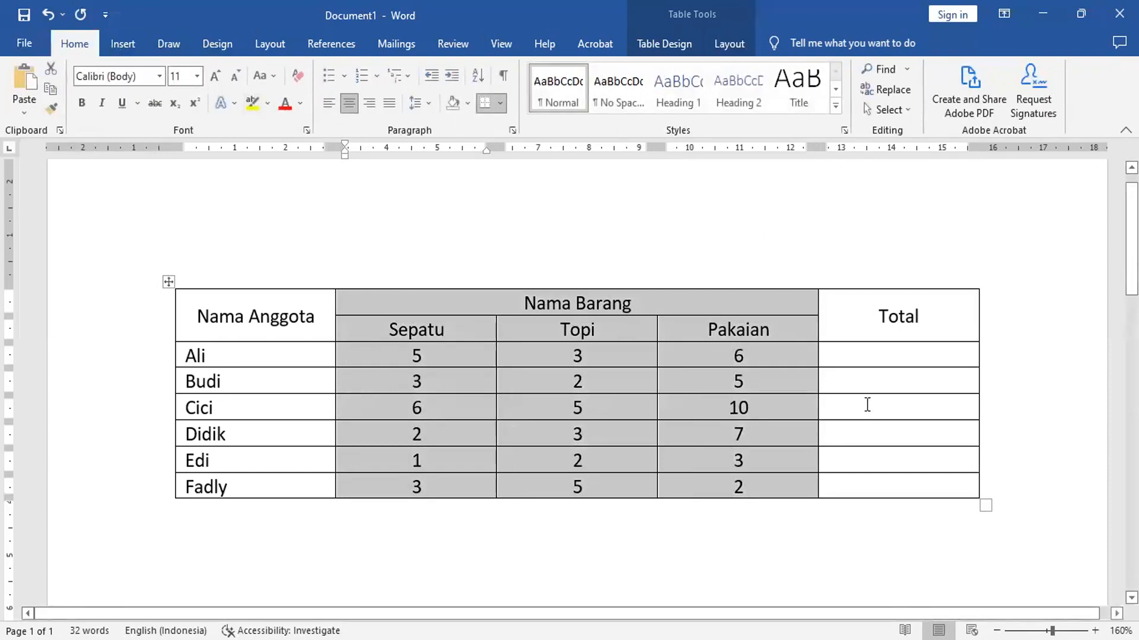
click(842, 271)
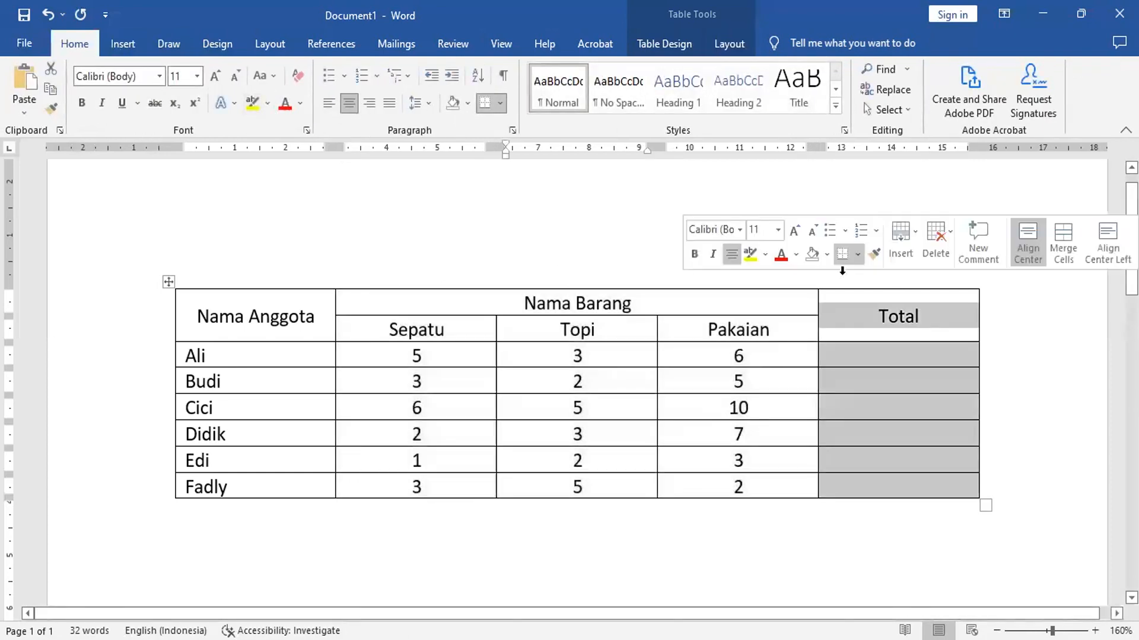
click(349, 104)
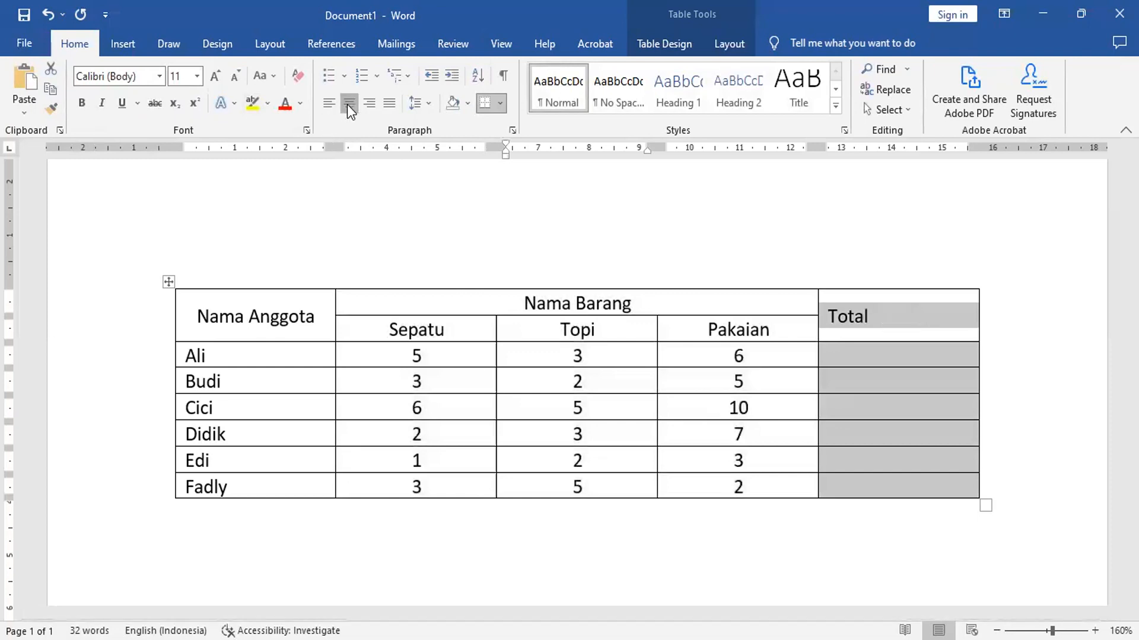
click(348, 104)
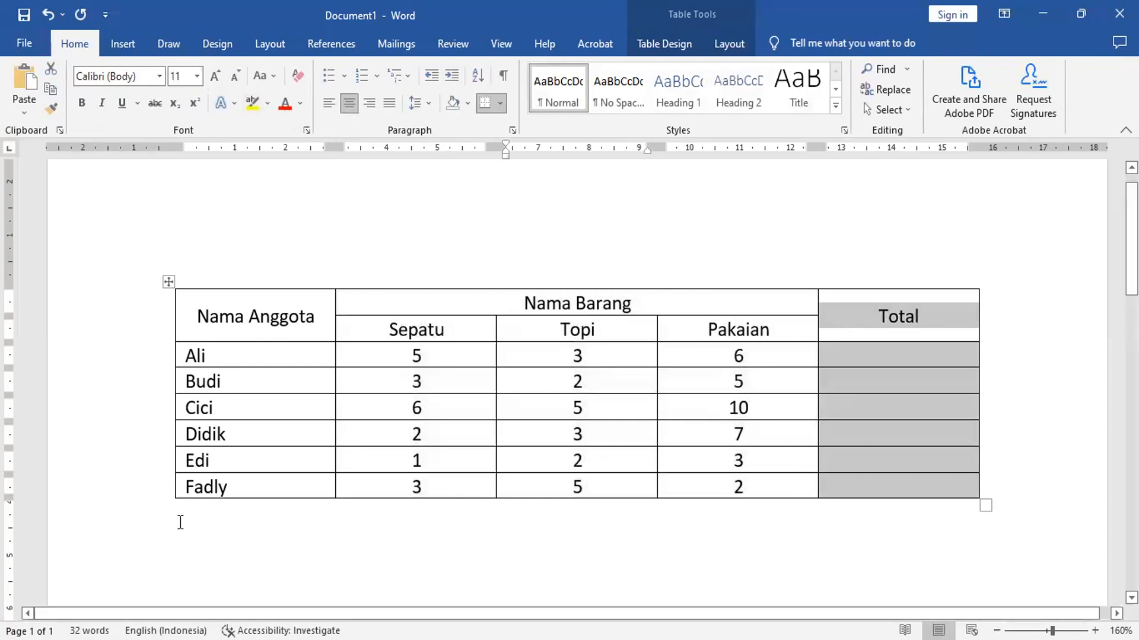
click(394, 540)
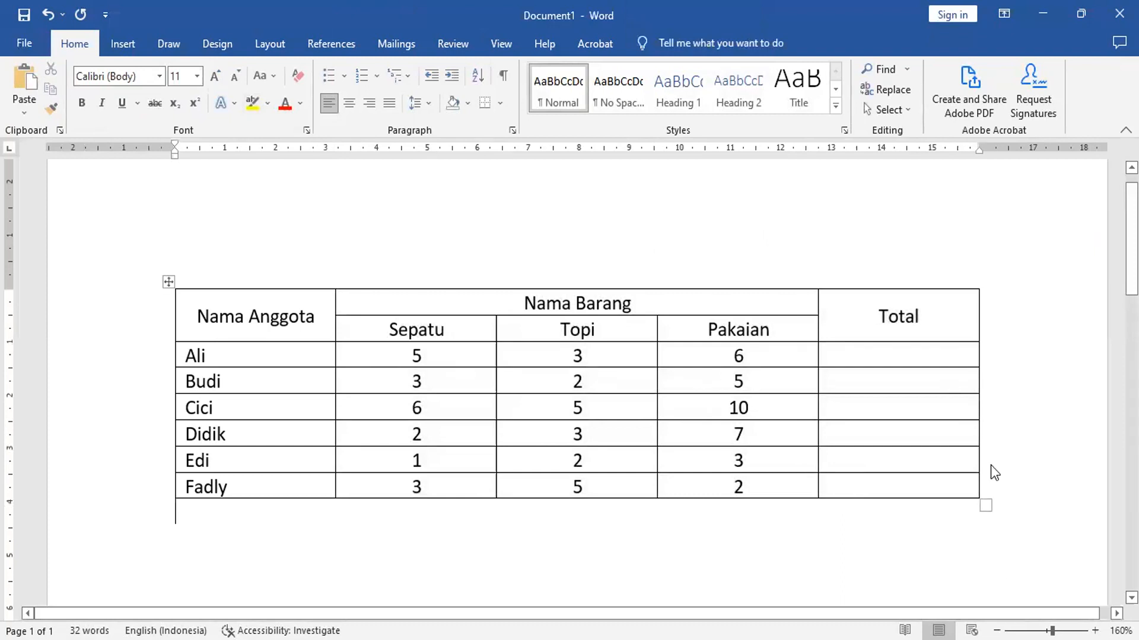
Insert a new row below the last member row of the table.
click(153, 487)
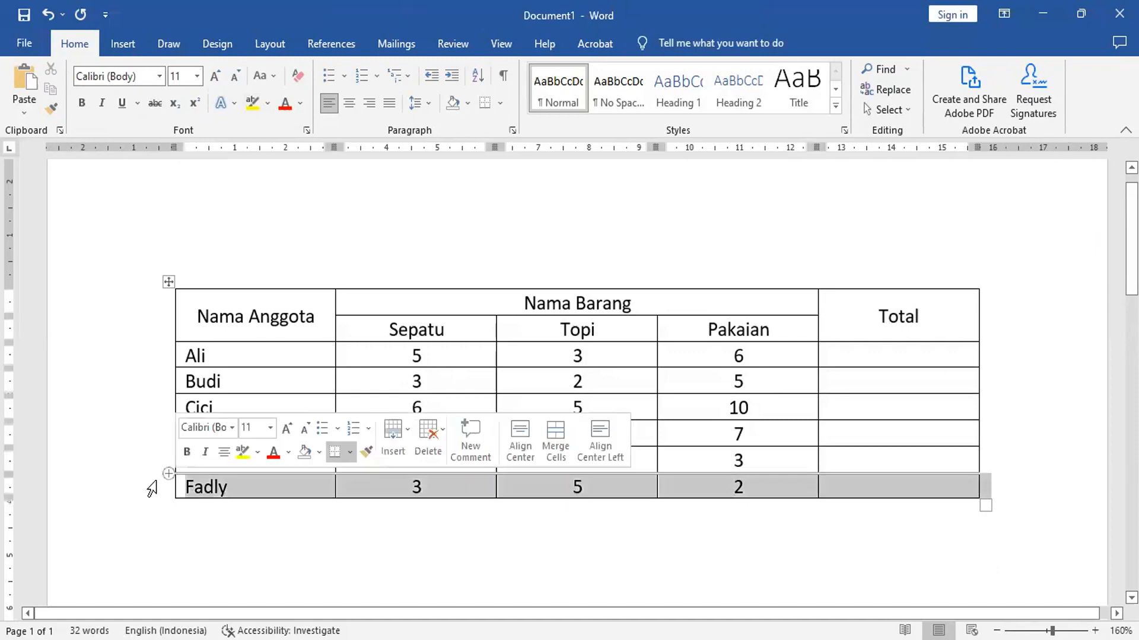
right_click(245, 485)
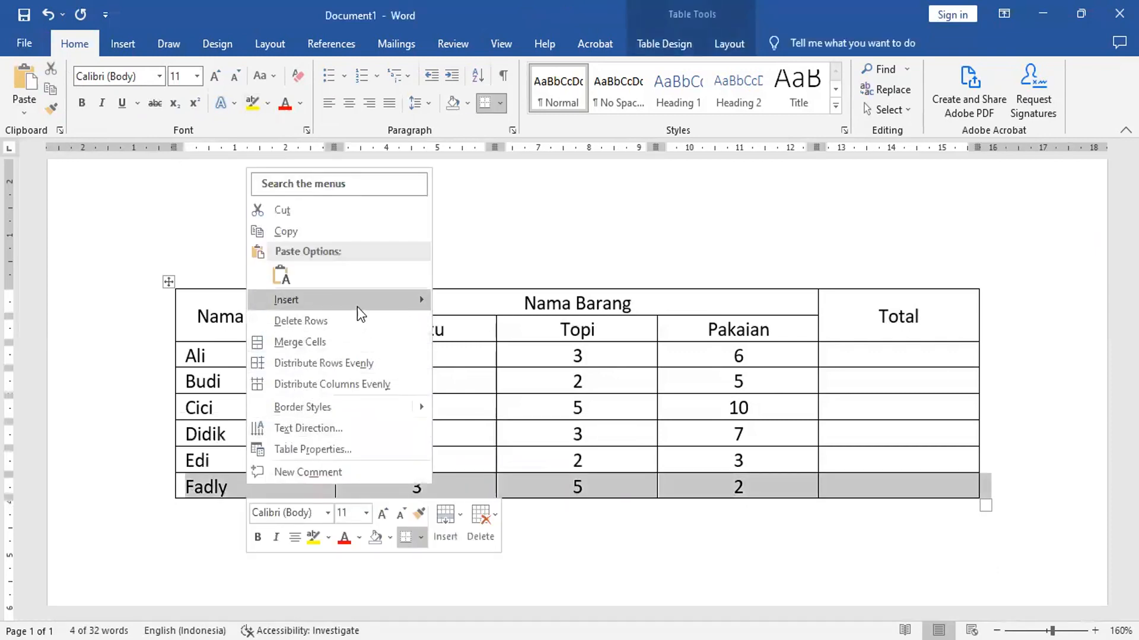
mouse_move(360, 313)
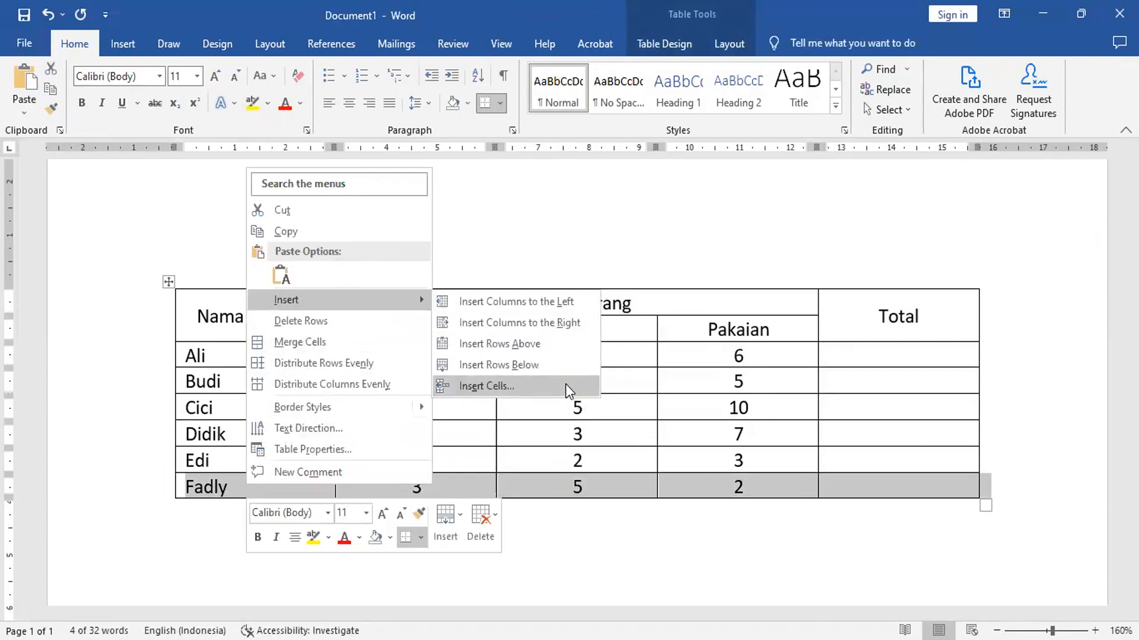
click(533, 366)
Enter "TOTAL" right-aligned in the new row's first cell, and place the cursor in that row's Sepatu cell.
click(396, 510)
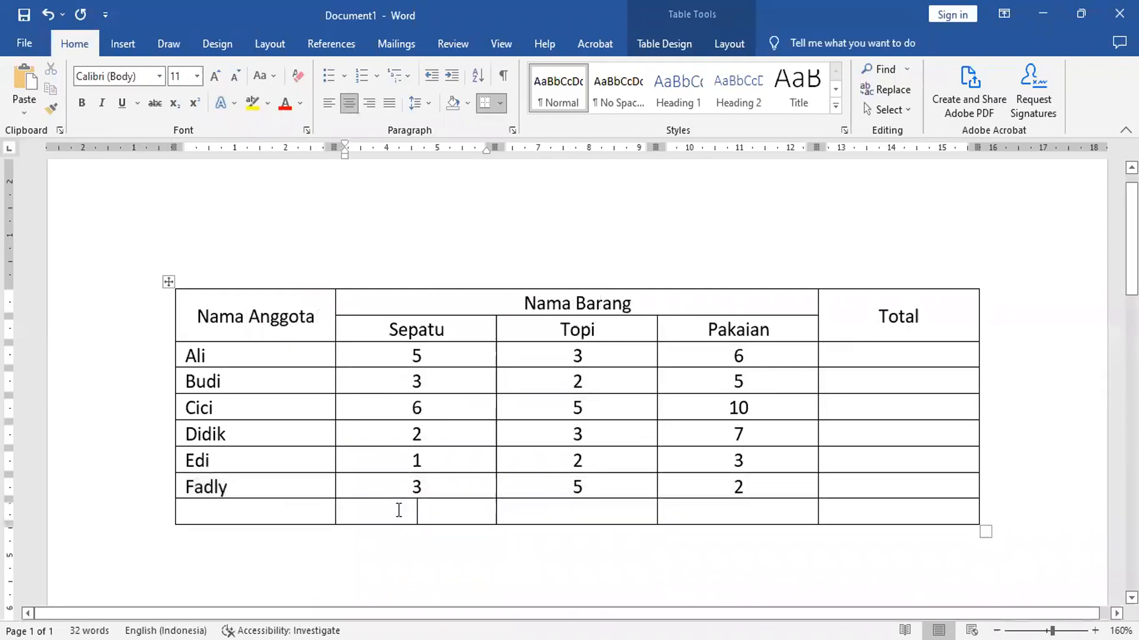
click(255, 515)
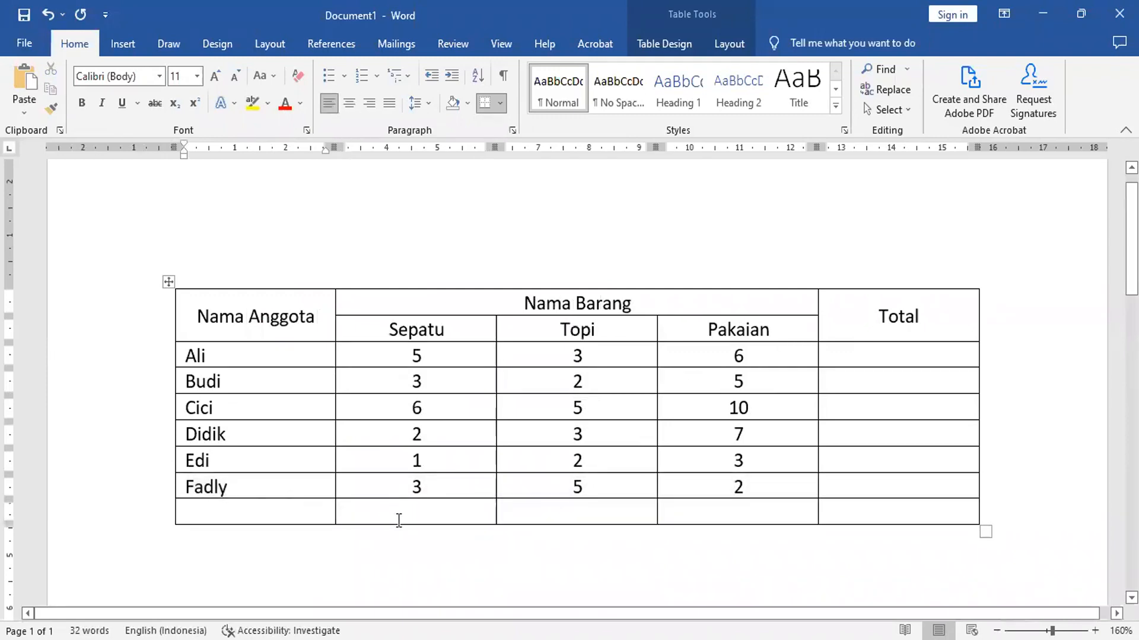
text(TOTAL)
click(181, 518)
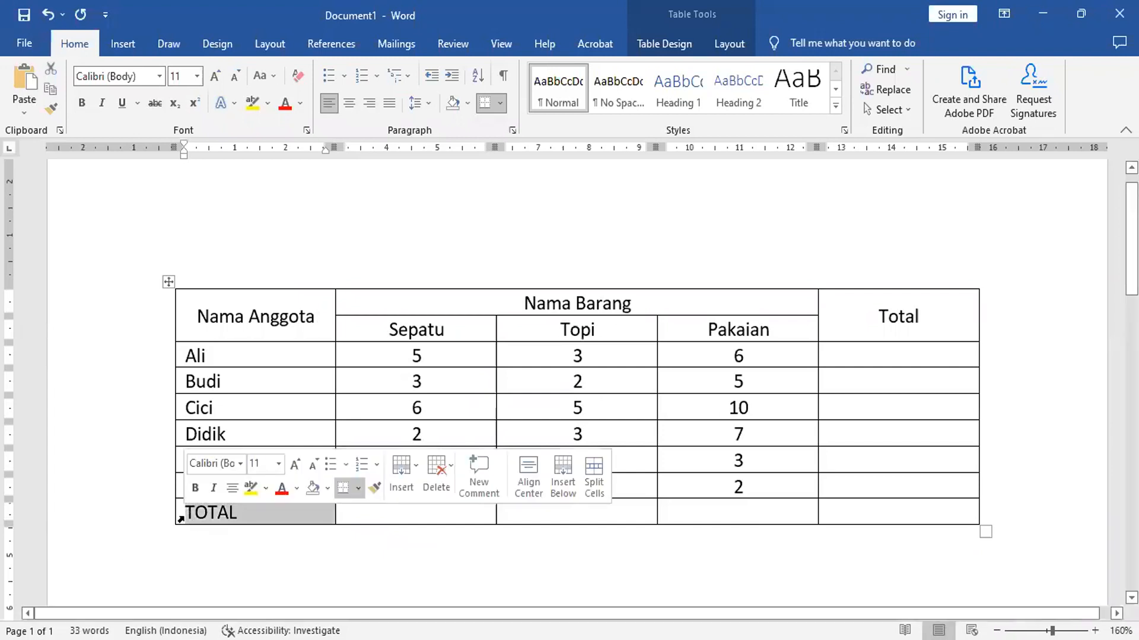
click(369, 103)
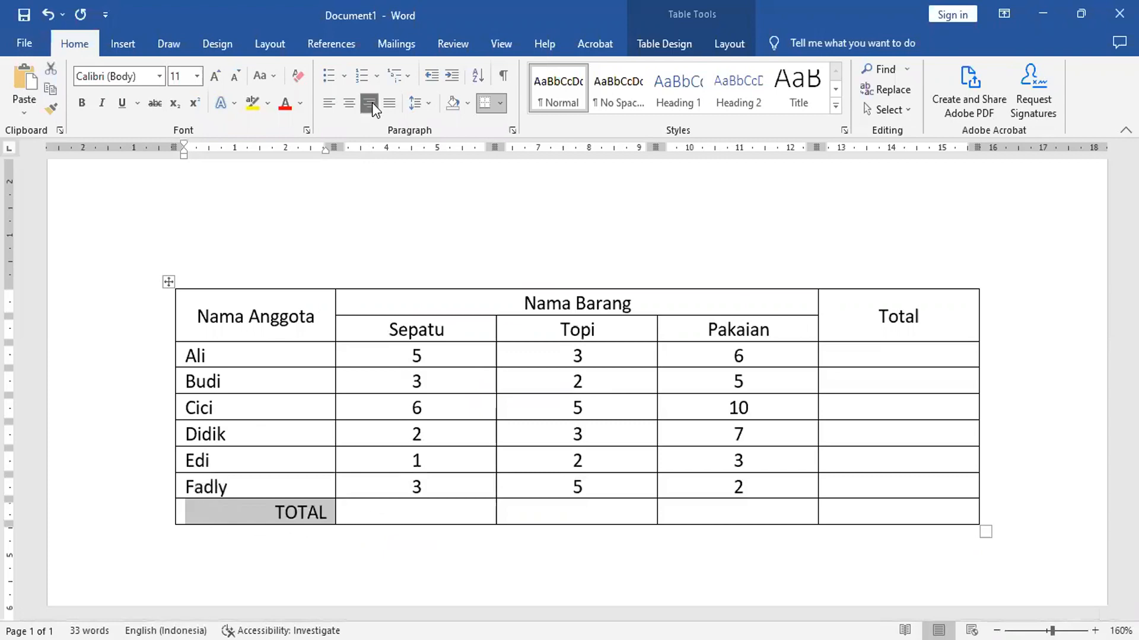
click(423, 513)
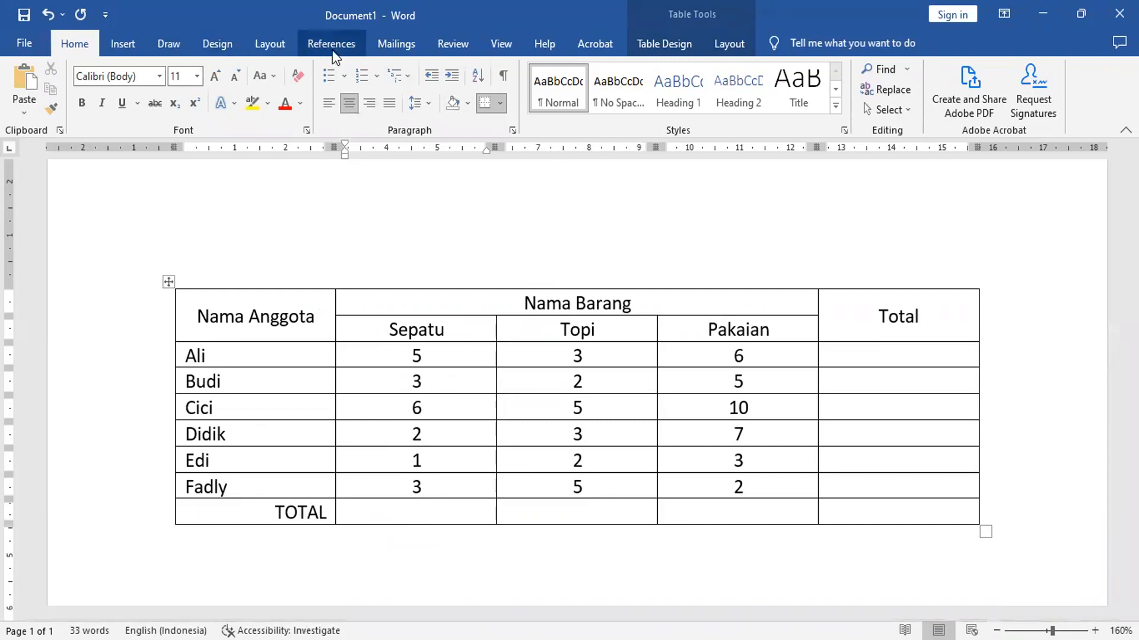
click(272, 45)
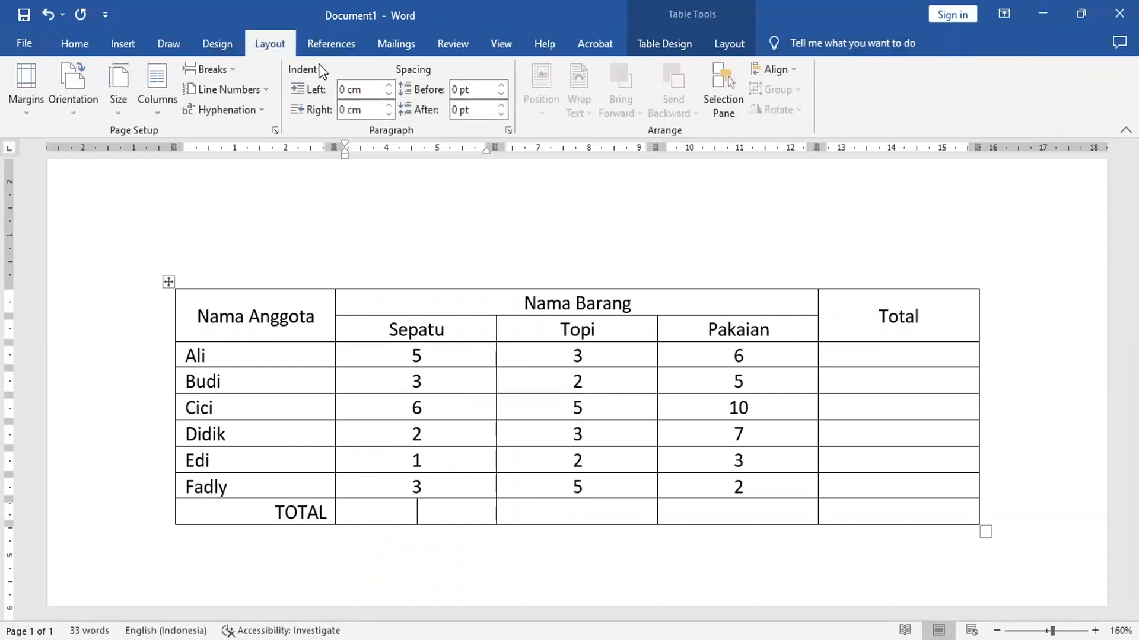
click(30, 45)
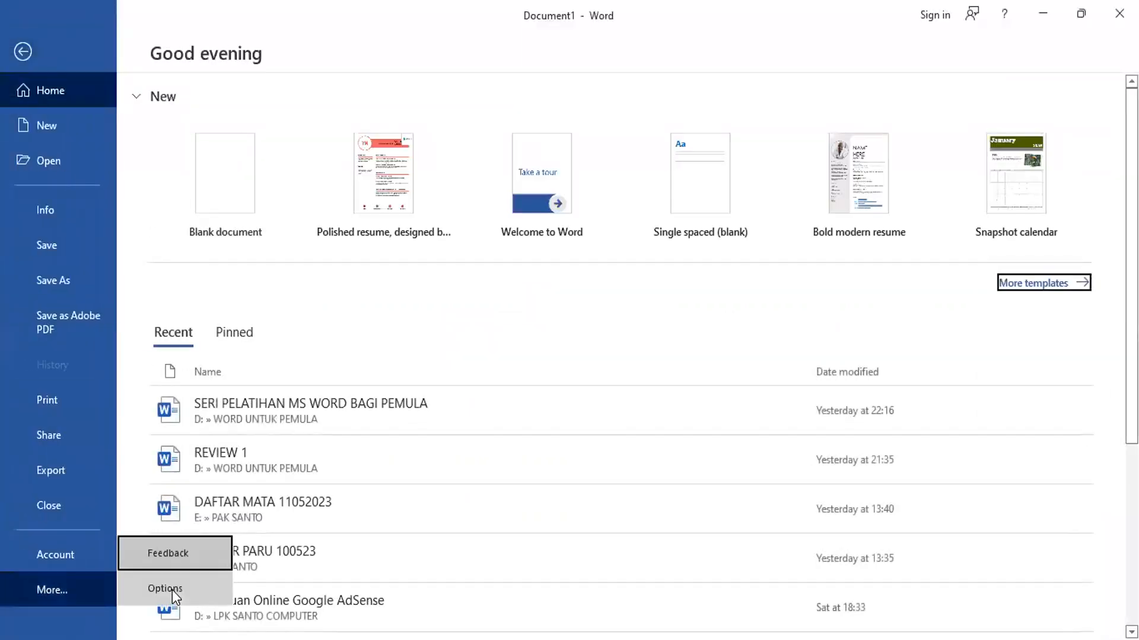
click(168, 588)
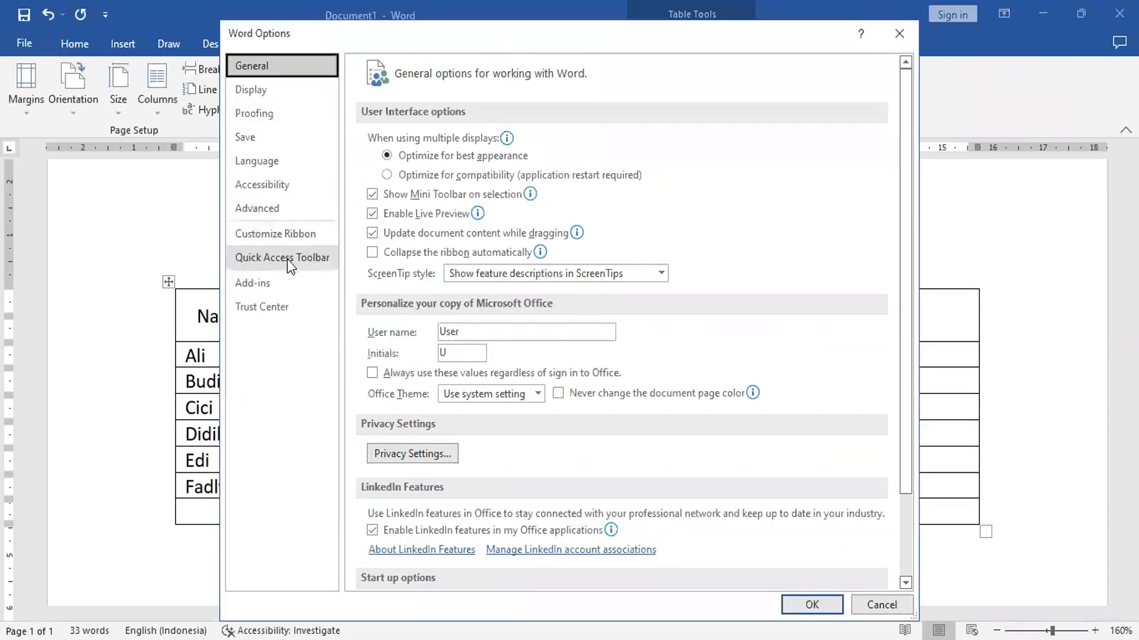
click(305, 233)
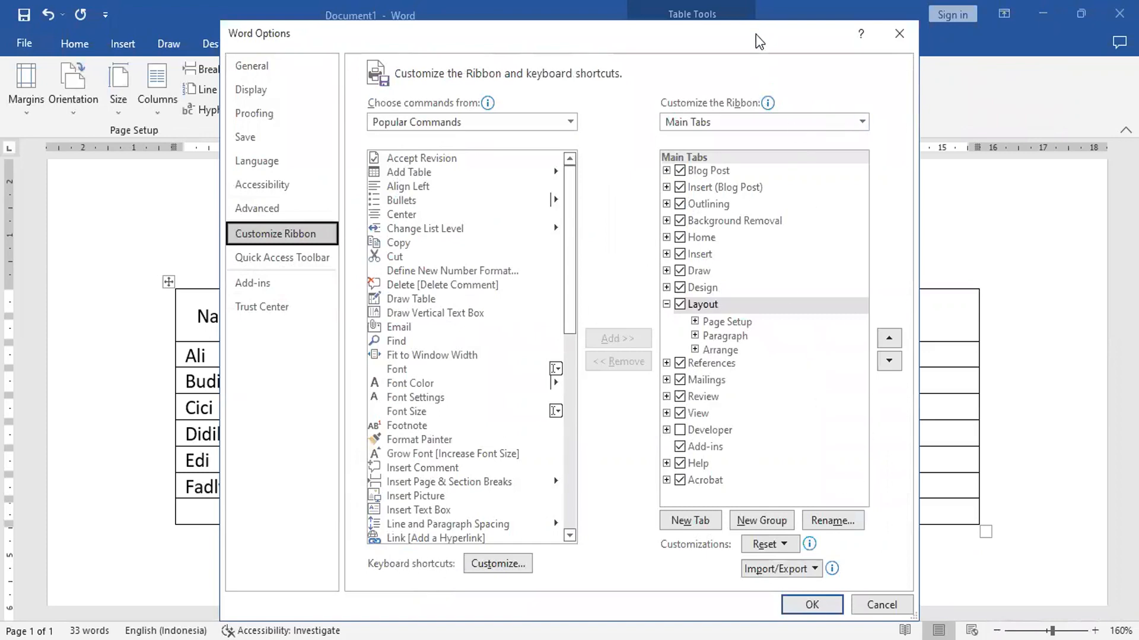
drag(755, 32, 632, 30)
key(Escape)
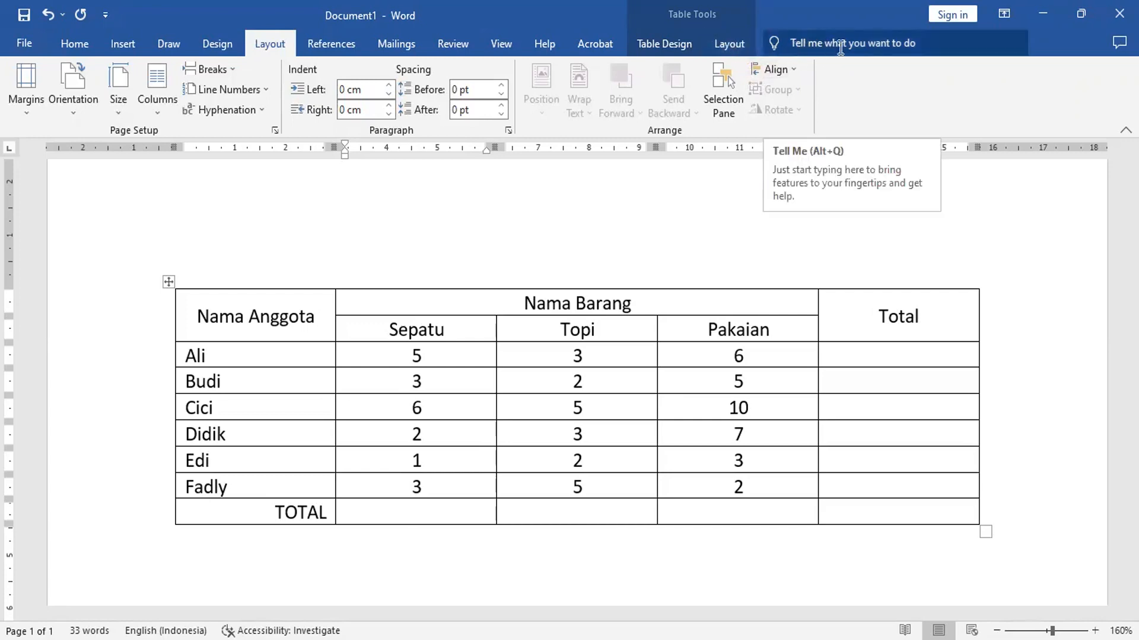
Insert the formula =SUM(ABOVE) in the TOTAL row's Sepatu cell.
click(873, 43)
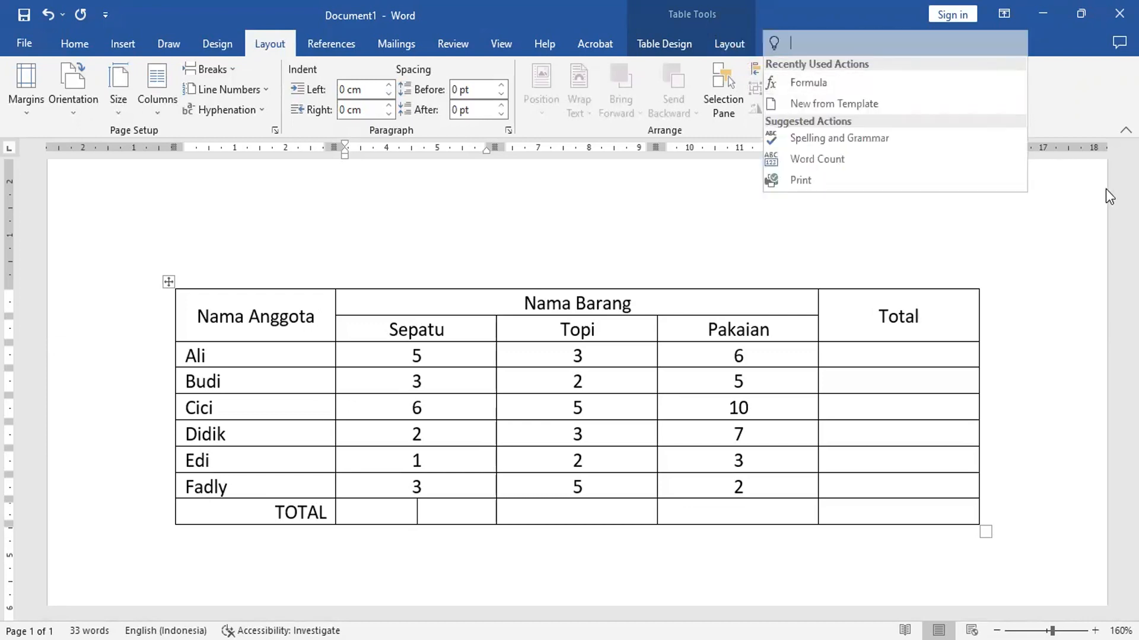
text(FO)
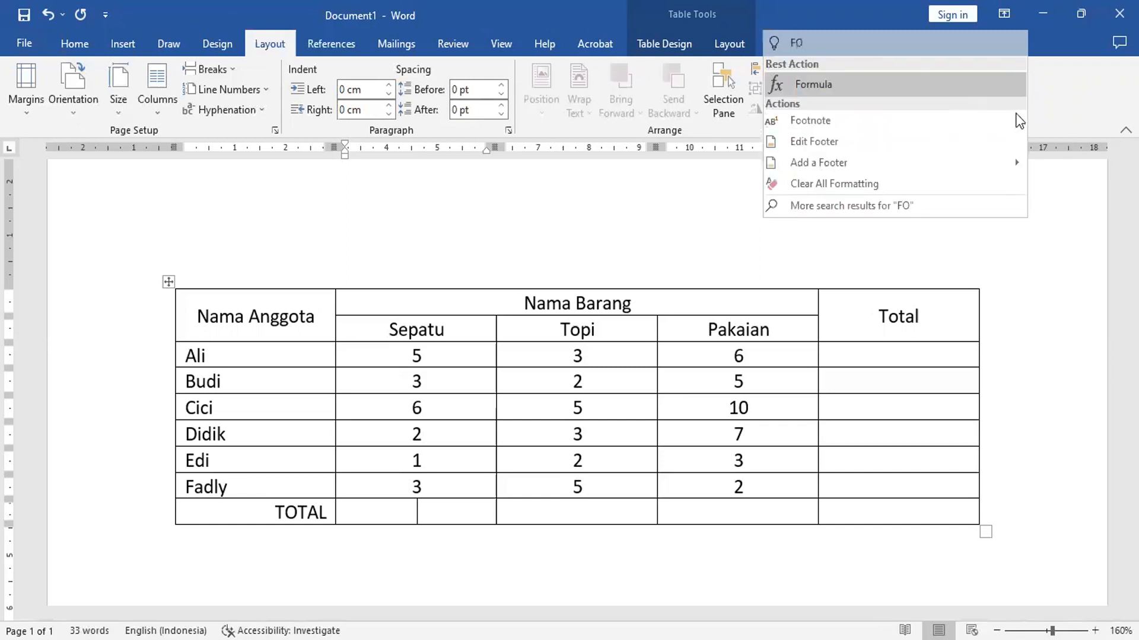
click(846, 86)
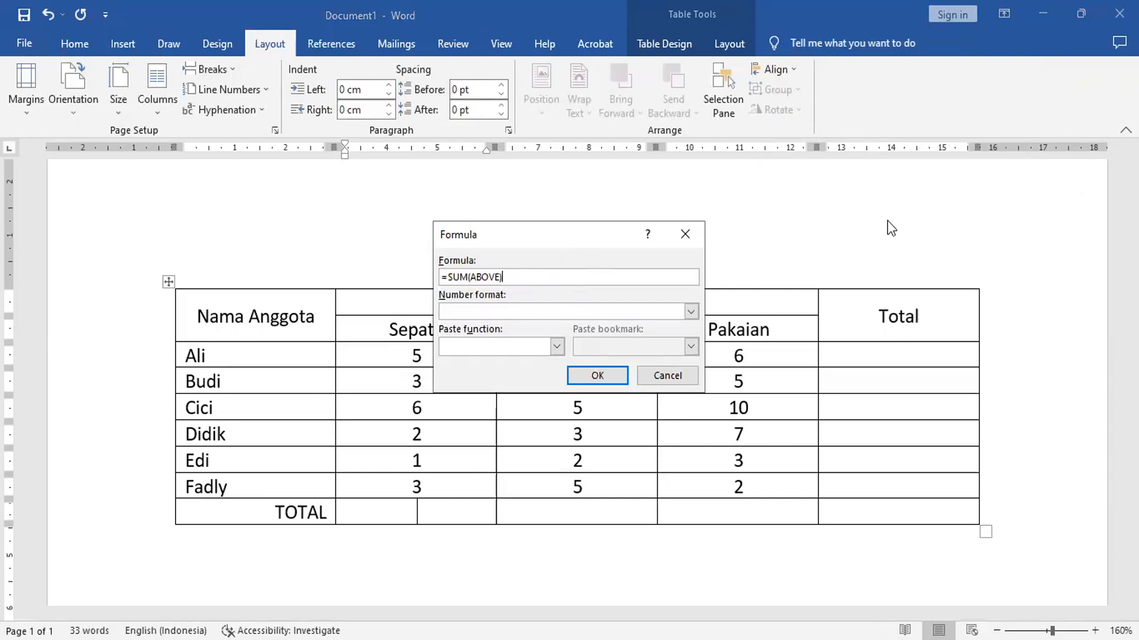
drag(558, 235, 785, 247)
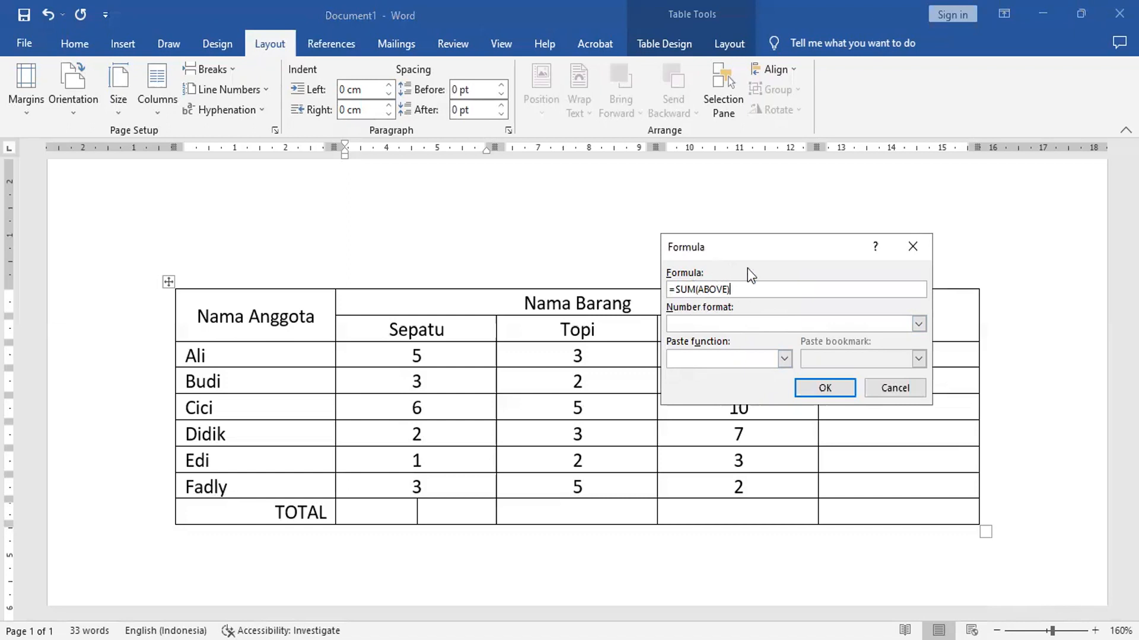
click(820, 389)
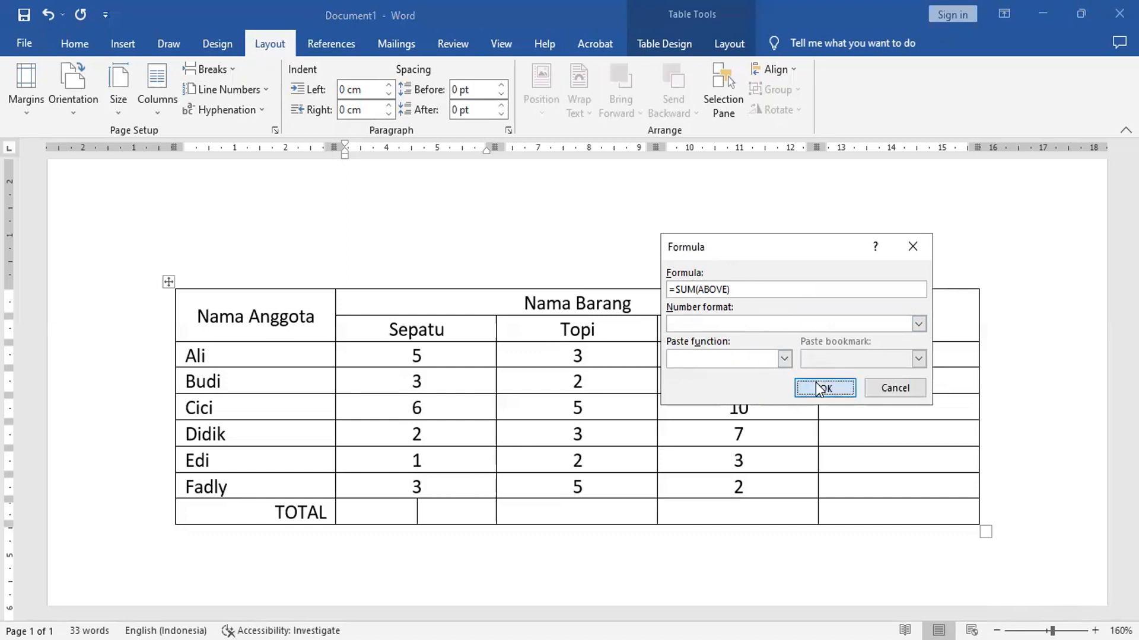
Change the Topi values of the fifth and sixth member rows to 3 and 6, and place the cursor in the TOTAL row's Topi cell.
click(584, 512)
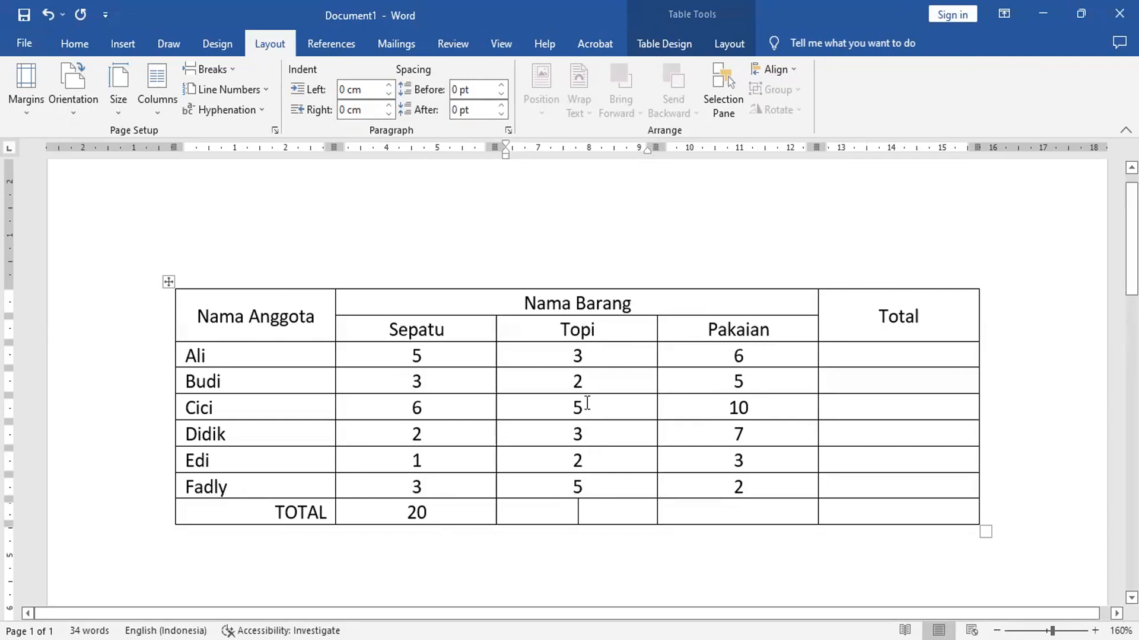
click(589, 466)
key(BackSpace)
text(3)
key(BackSpace)
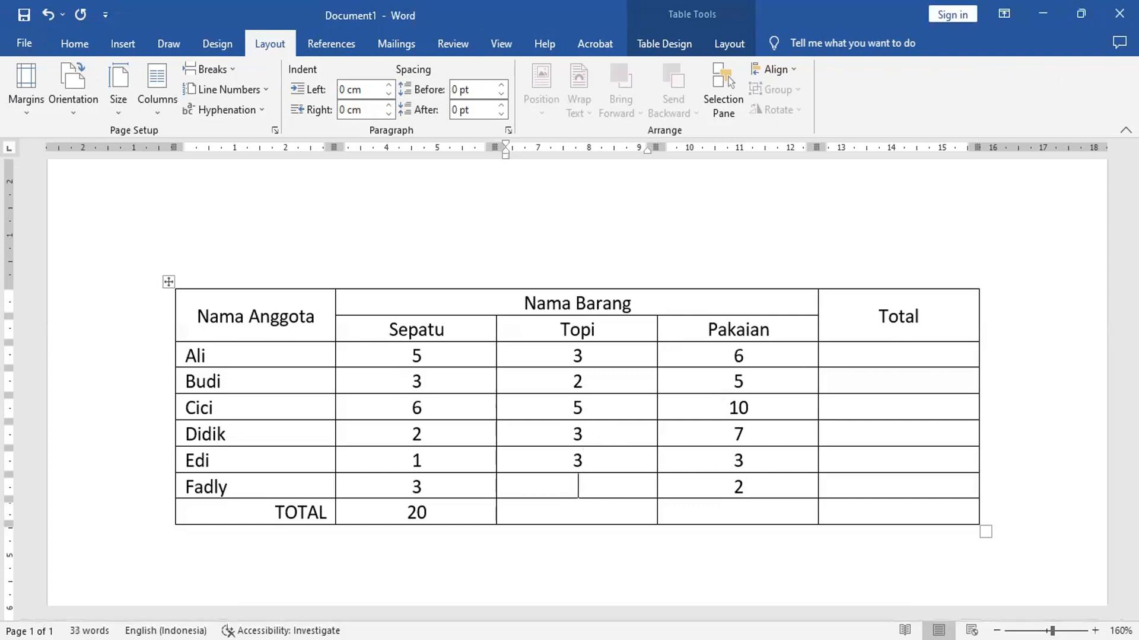
text(6)
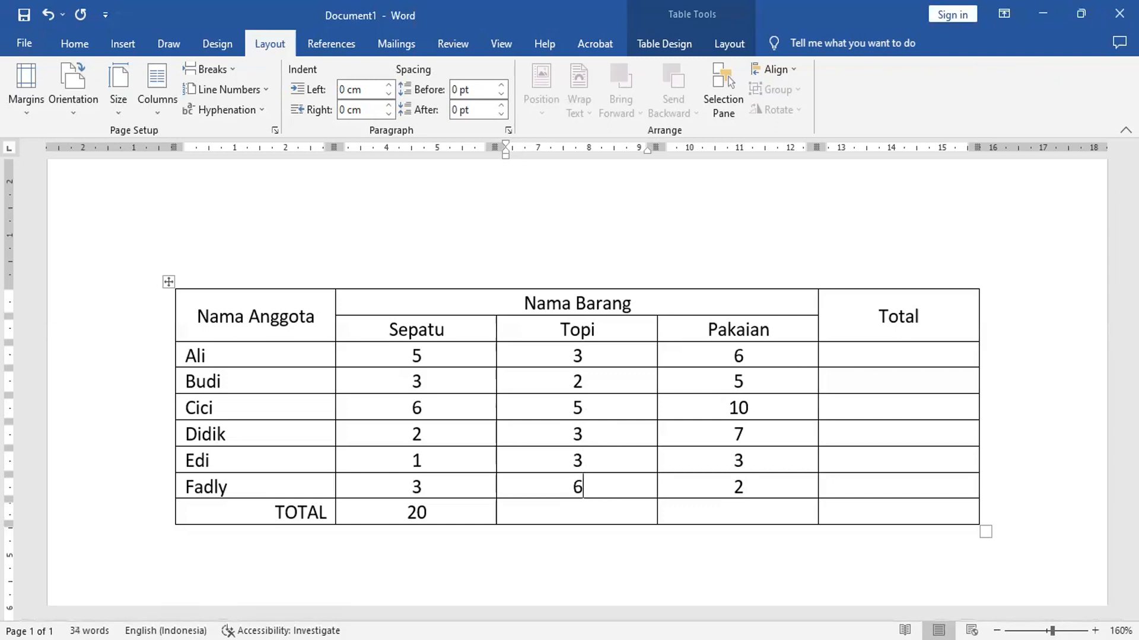
click(590, 512)
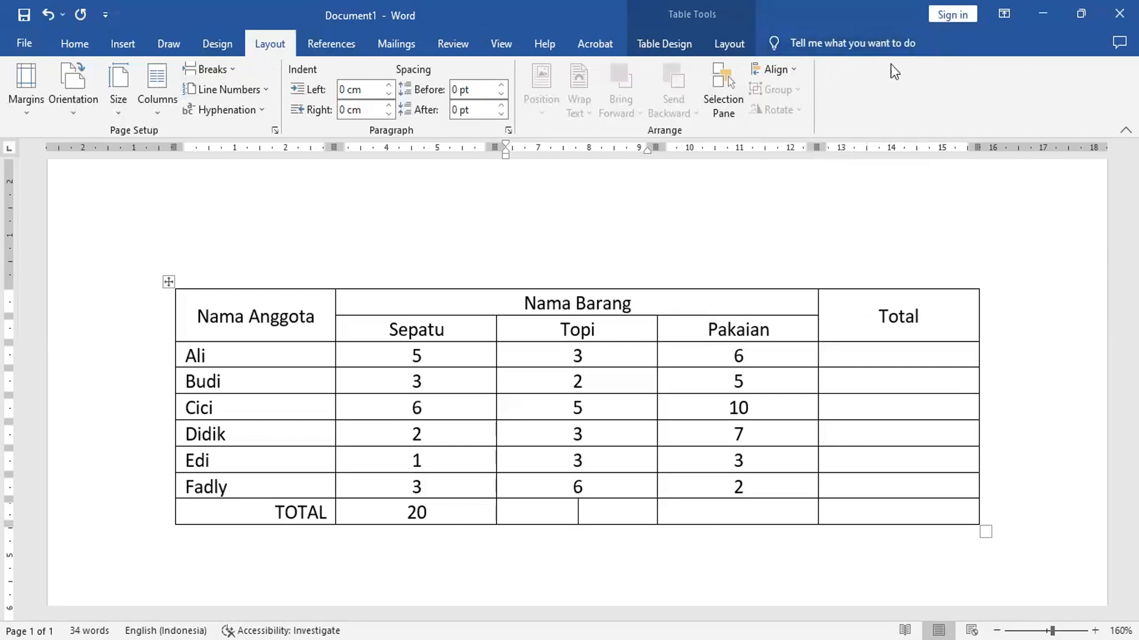
click(875, 41)
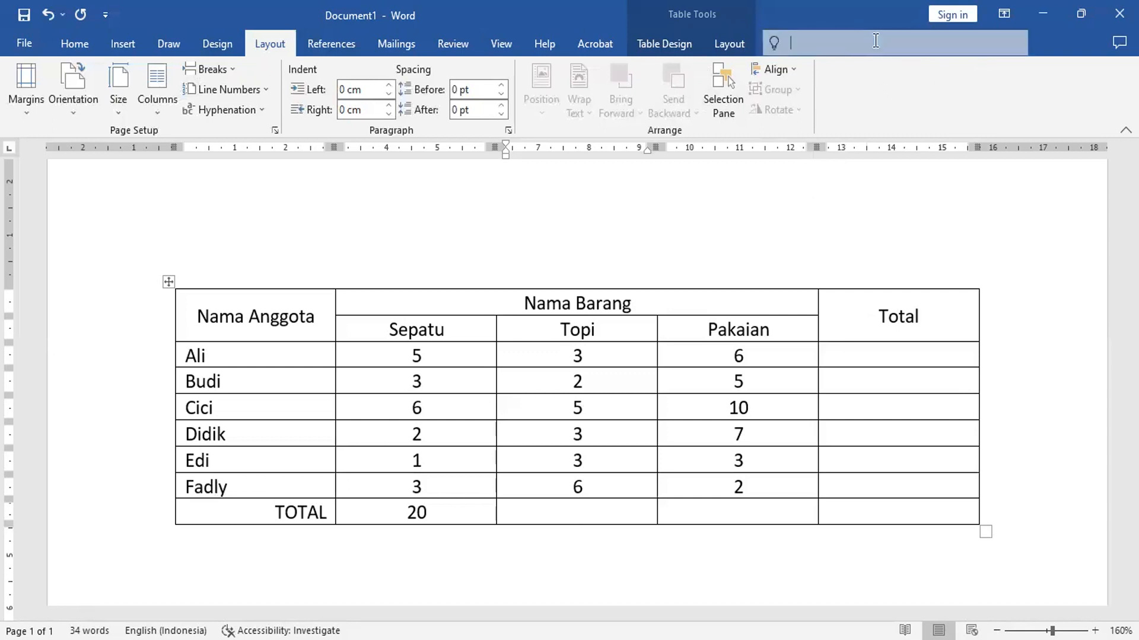
click(833, 83)
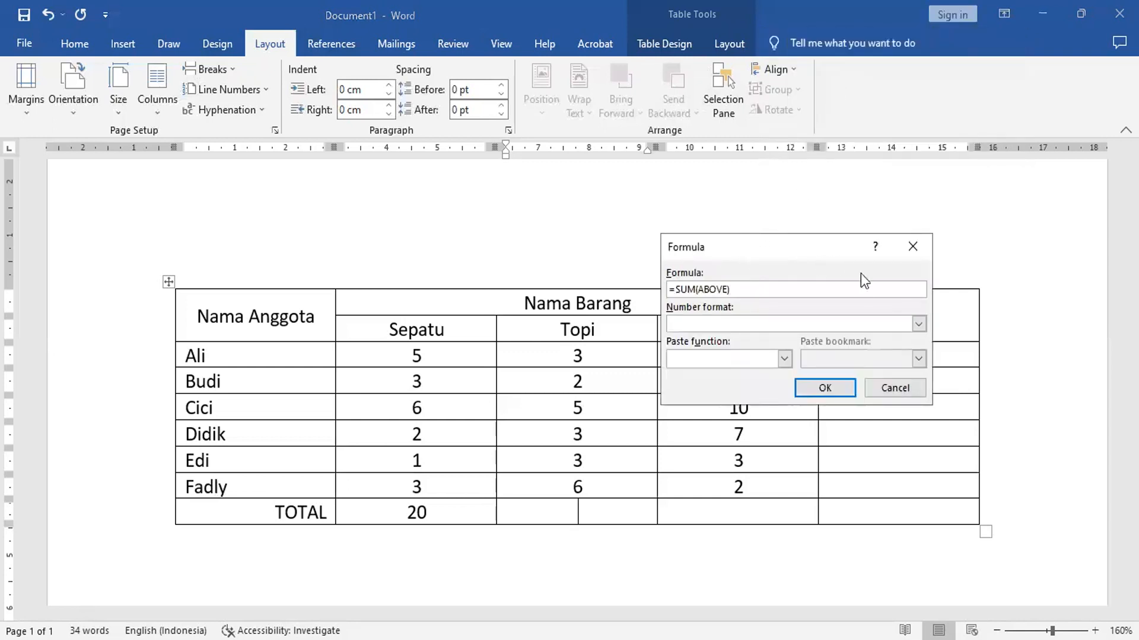
click(894, 389)
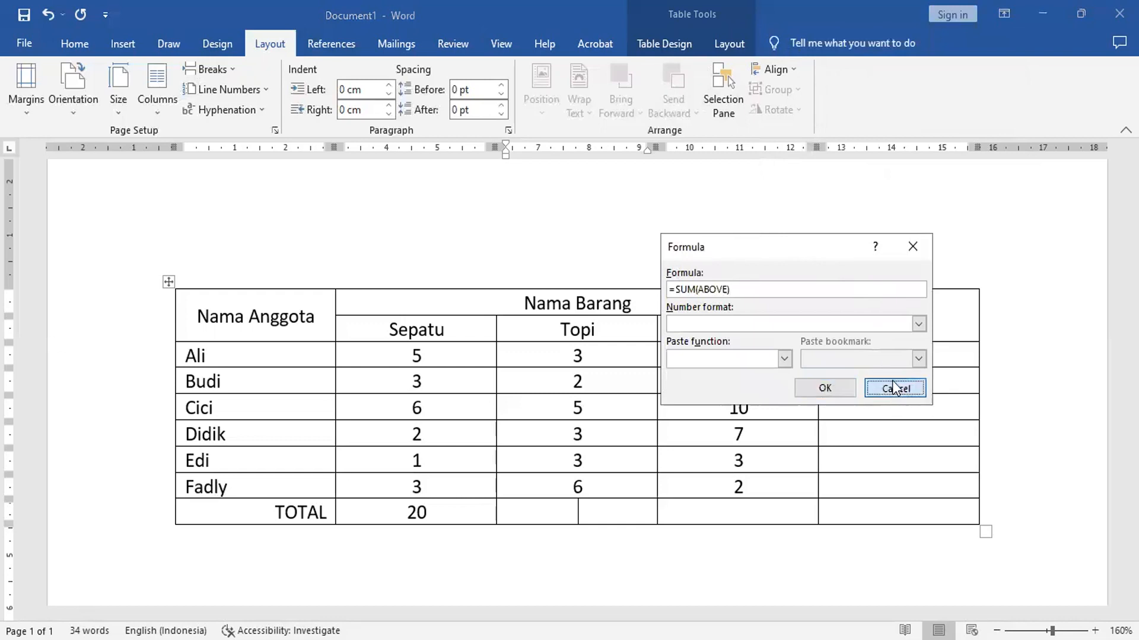
Insert the formula =SUM(ABOVE) in the TOTAL row's Topi cell.
click(856, 37)
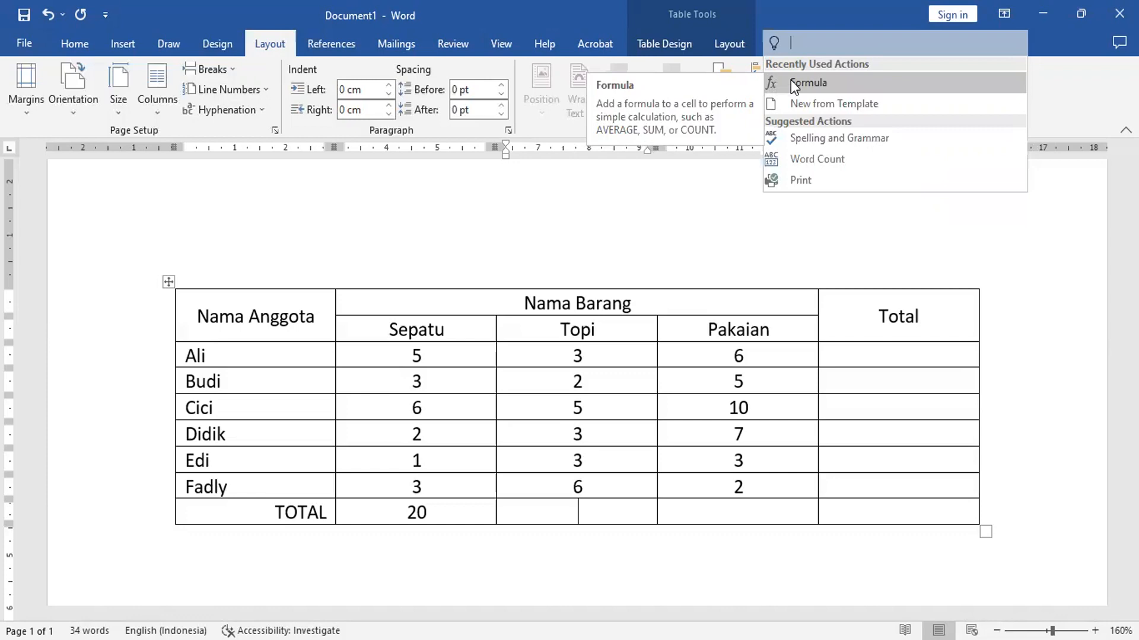
click(793, 83)
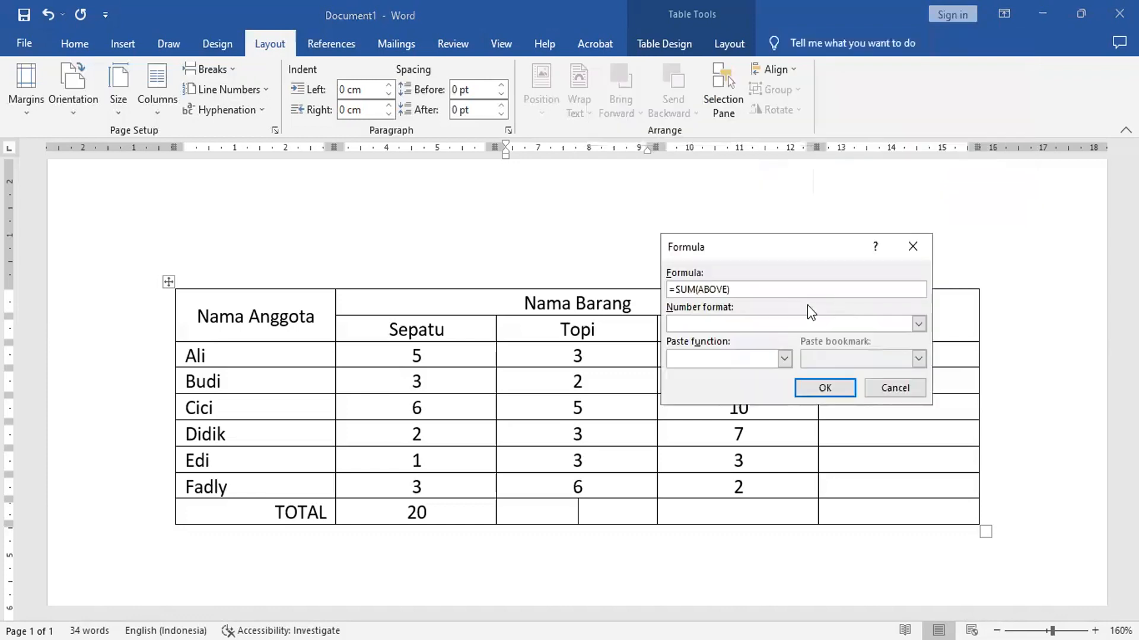
click(837, 386)
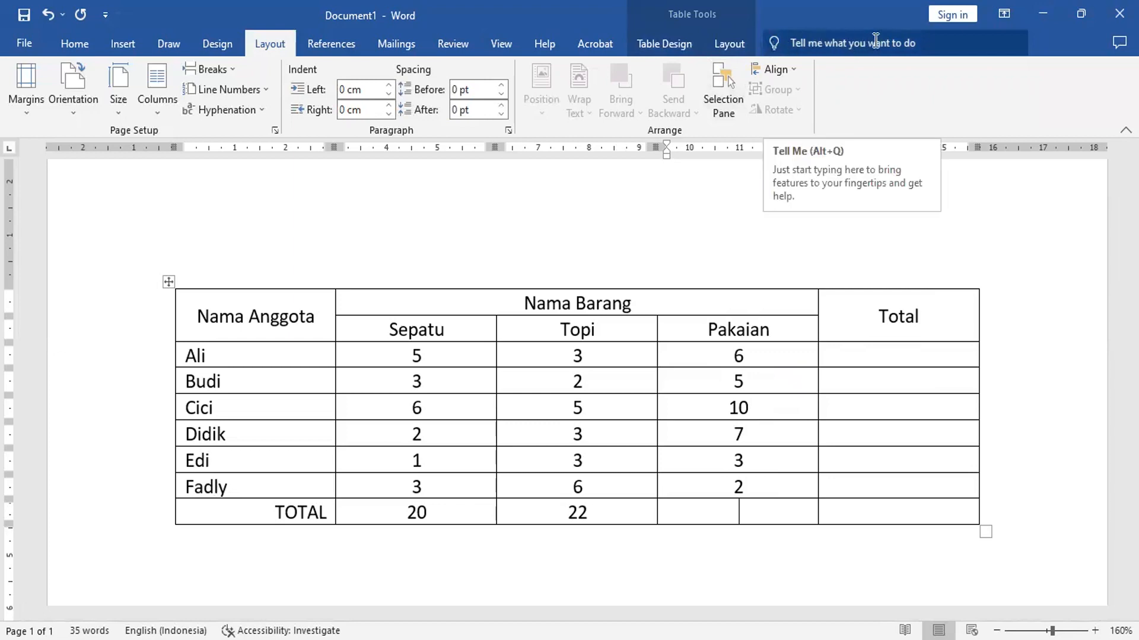
Insert the formula =SUM(ABOVE) in the TOTAL row's Pakaian cell.
key(alt+q)
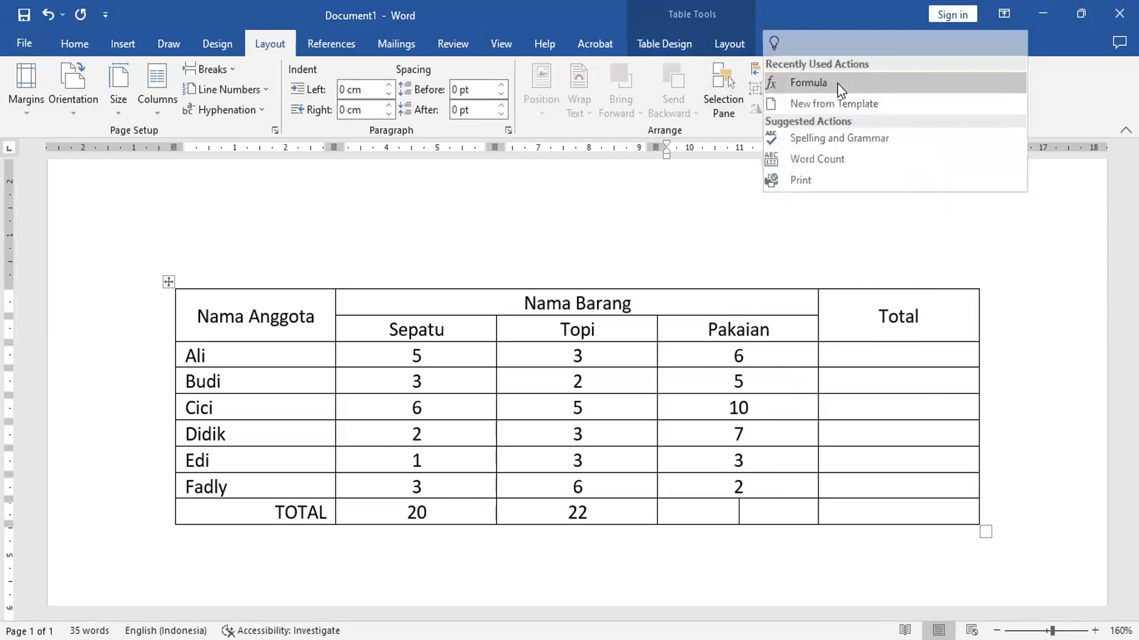
click(838, 85)
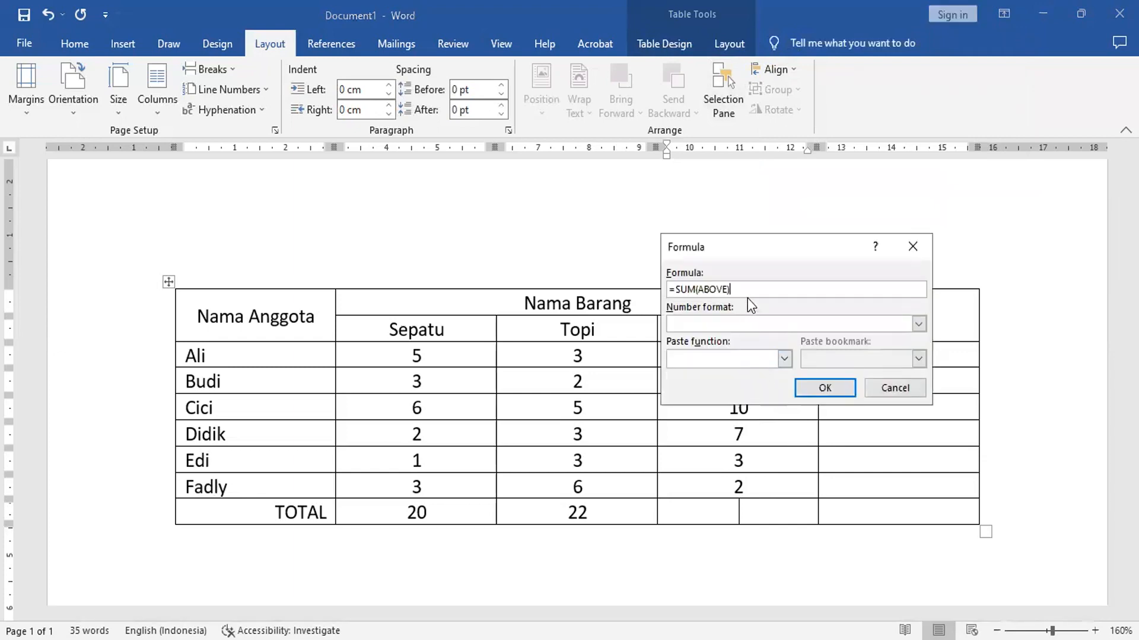
click(824, 391)
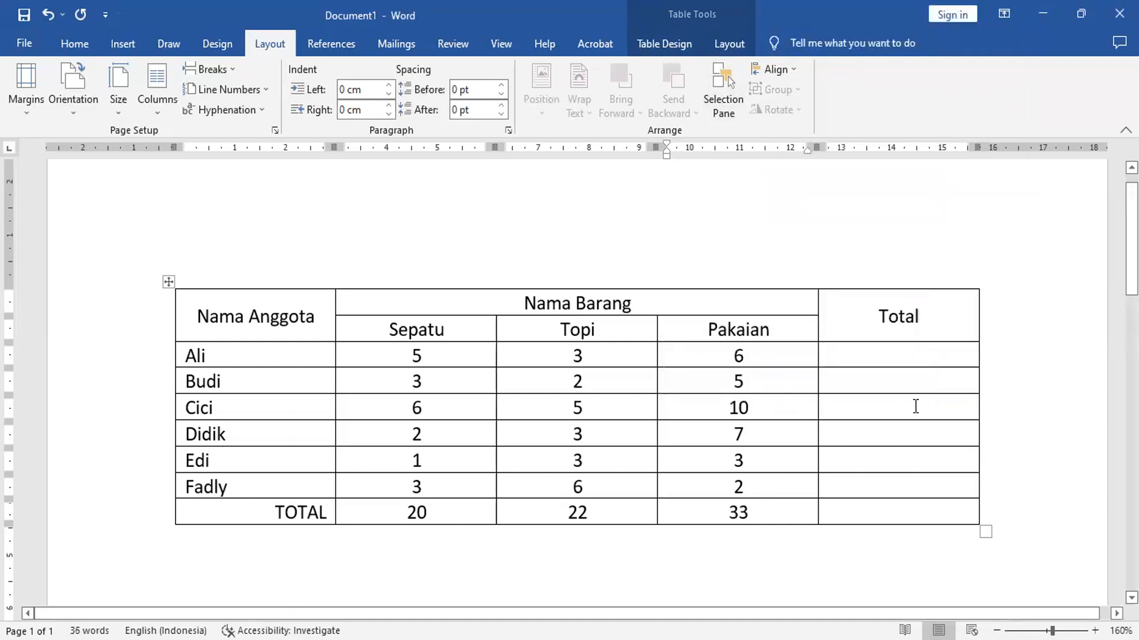
Change the Pakaian value in the first member row to 7.
click(902, 355)
click(756, 356)
key(BackSpace)
text(7)
Insert the formula =SUM(LEFT) in the first member row's Total cell.
click(899, 353)
click(837, 36)
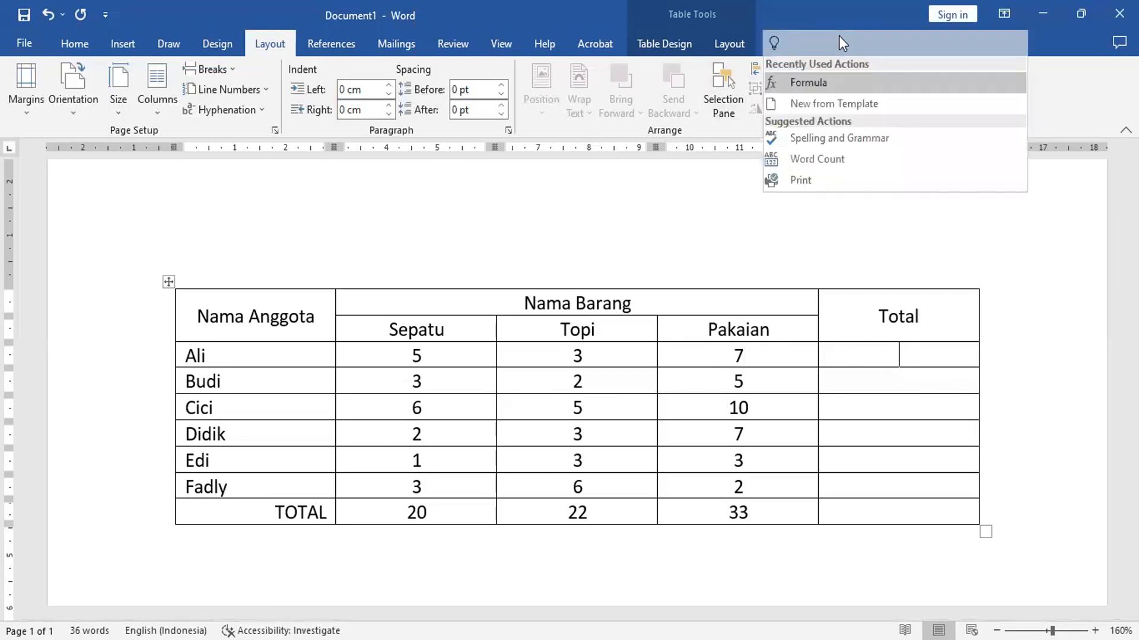
click(830, 82)
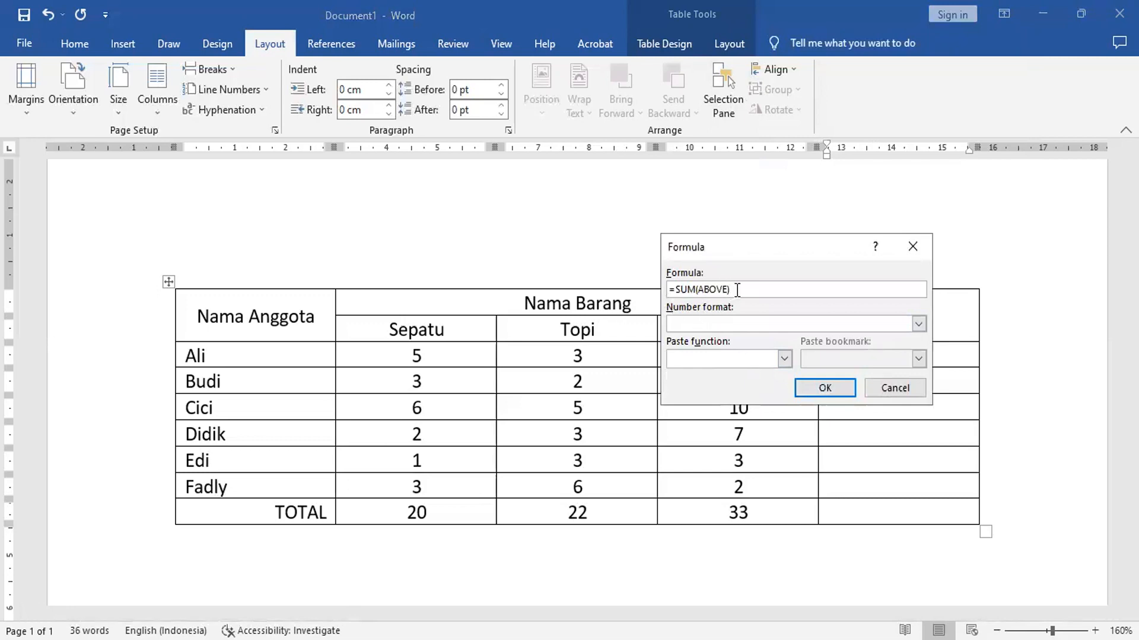
key(BackSpace)
text())
key(BackSpace)
key(BackSpace)
key(BackSpace)
key(BackSpace)
key(BackSpace)
text(LEFT)
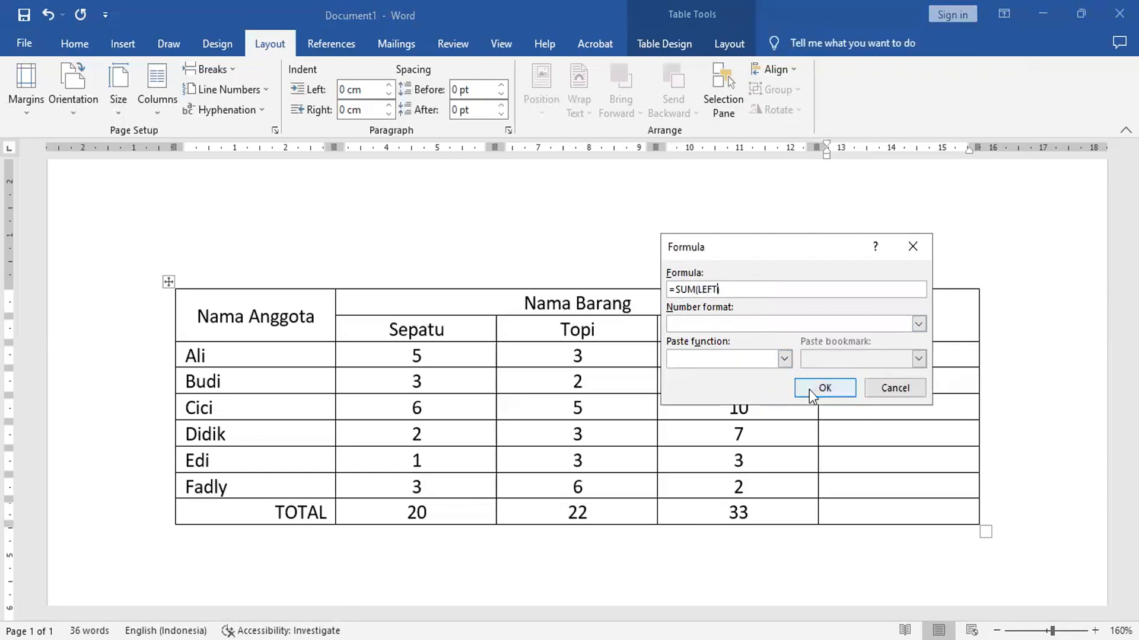
click(824, 387)
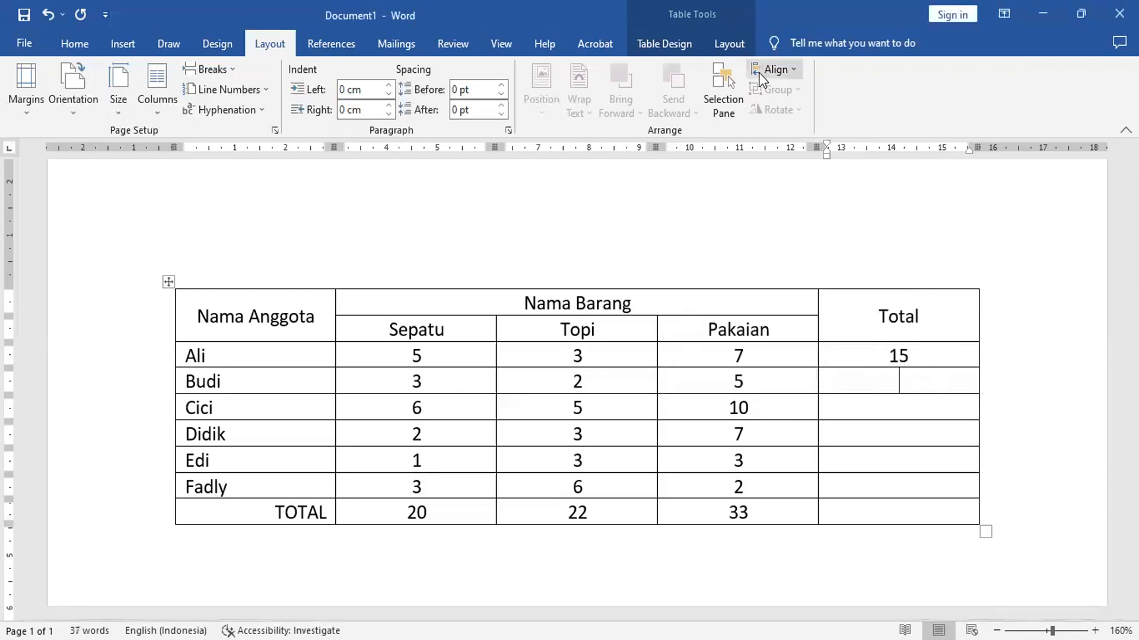
Try the formula "=SUM(LEFT" without a closing parenthesis in the second member row's Total cell, and delete its output.
click(818, 43)
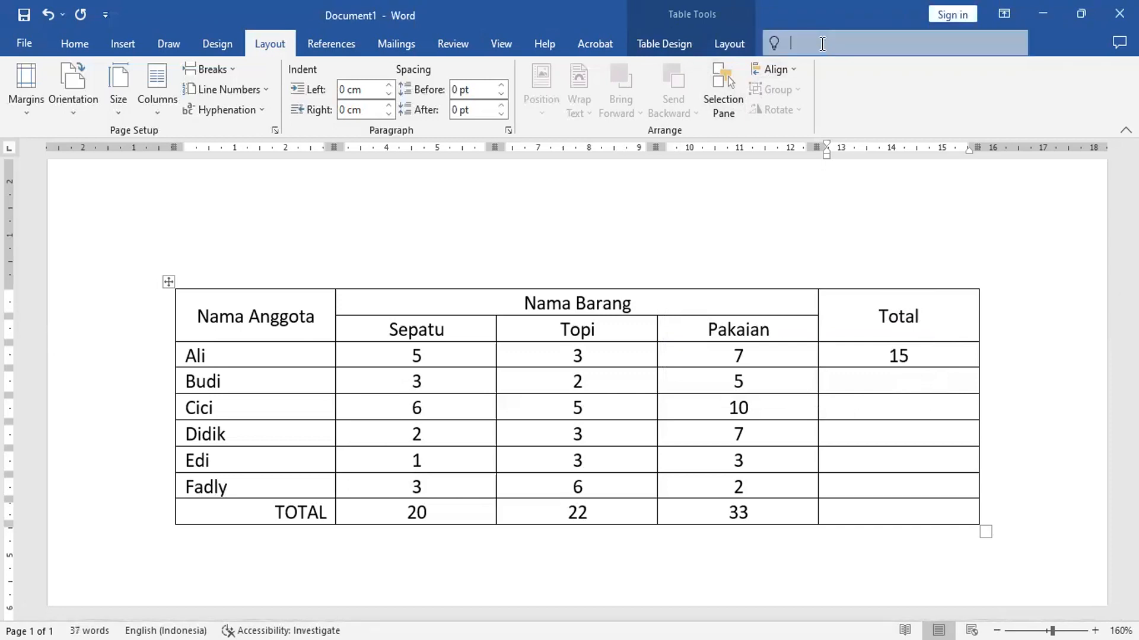
click(812, 74)
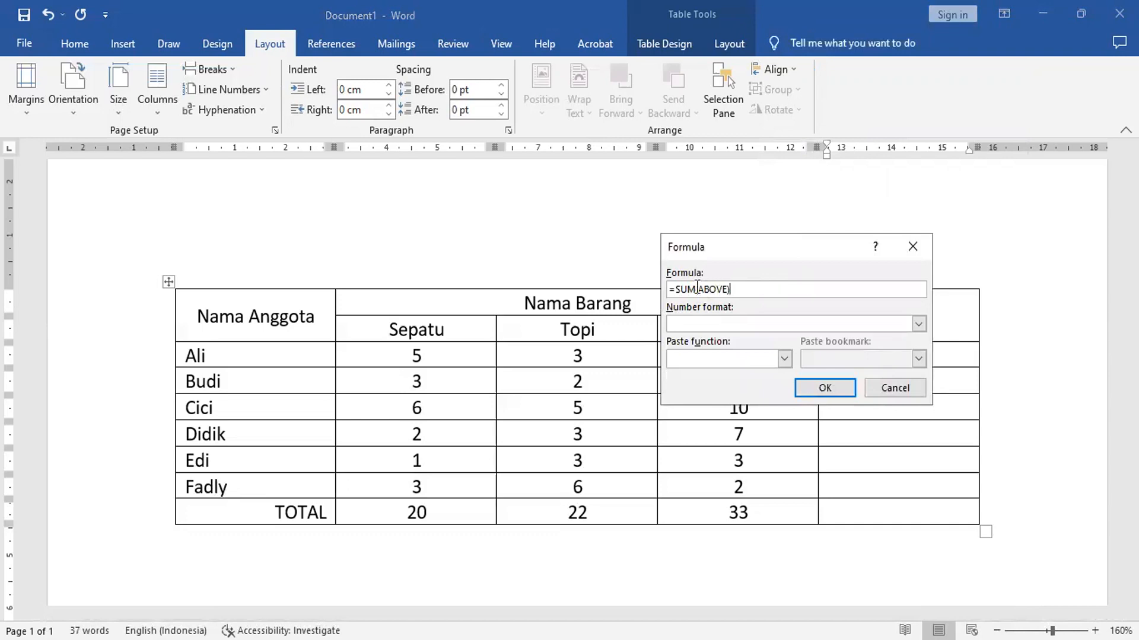
drag(697, 289, 730, 289)
text((LEFT)
key(ctrl+a)
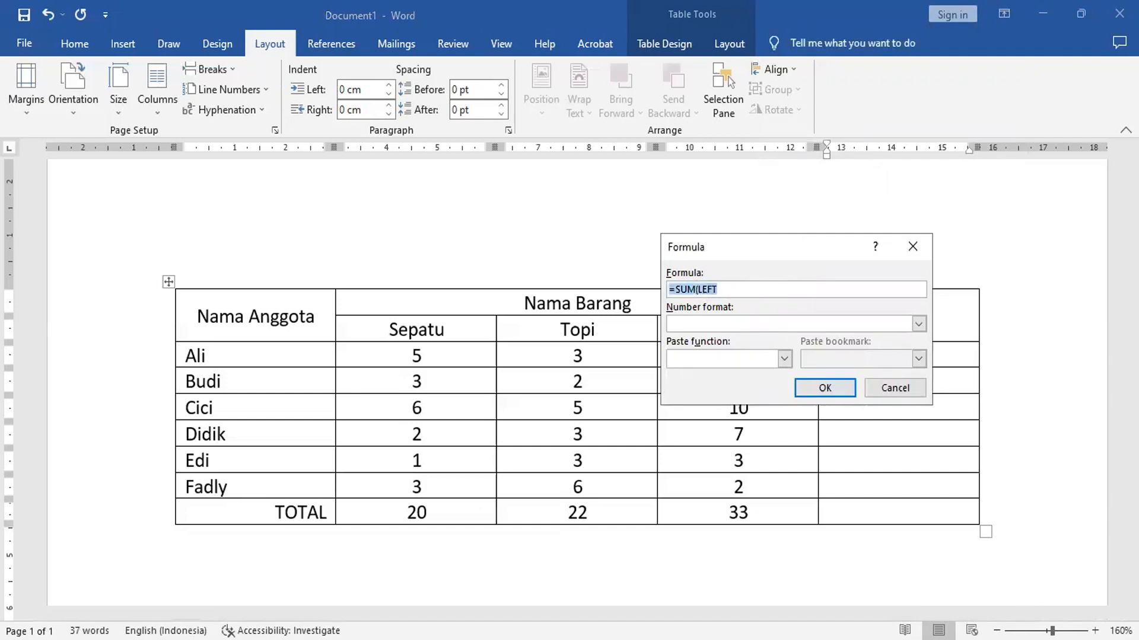
click(819, 391)
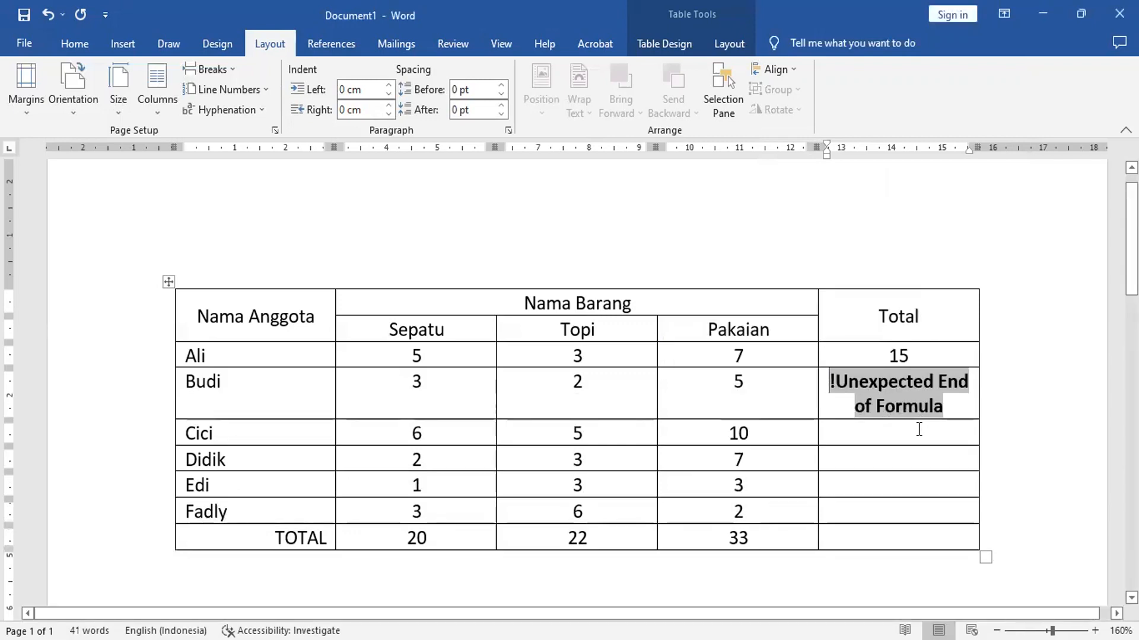
key(Delete)
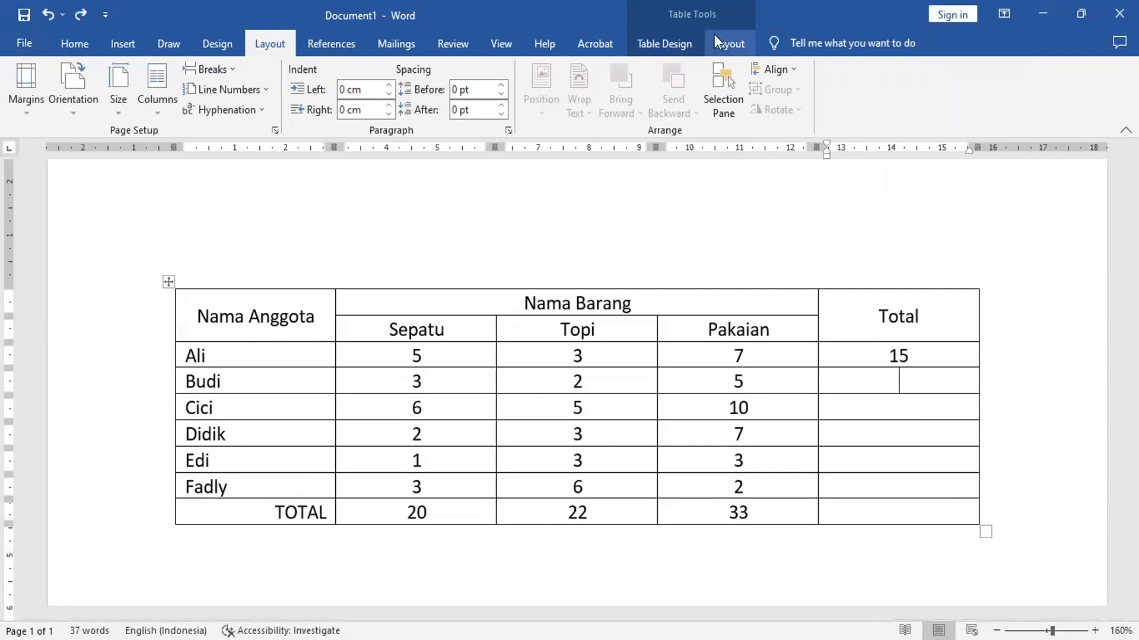
Insert the formula =SUM(LEFT) in the second member row's Total cell, copying the formula text before confirming it.
click(814, 42)
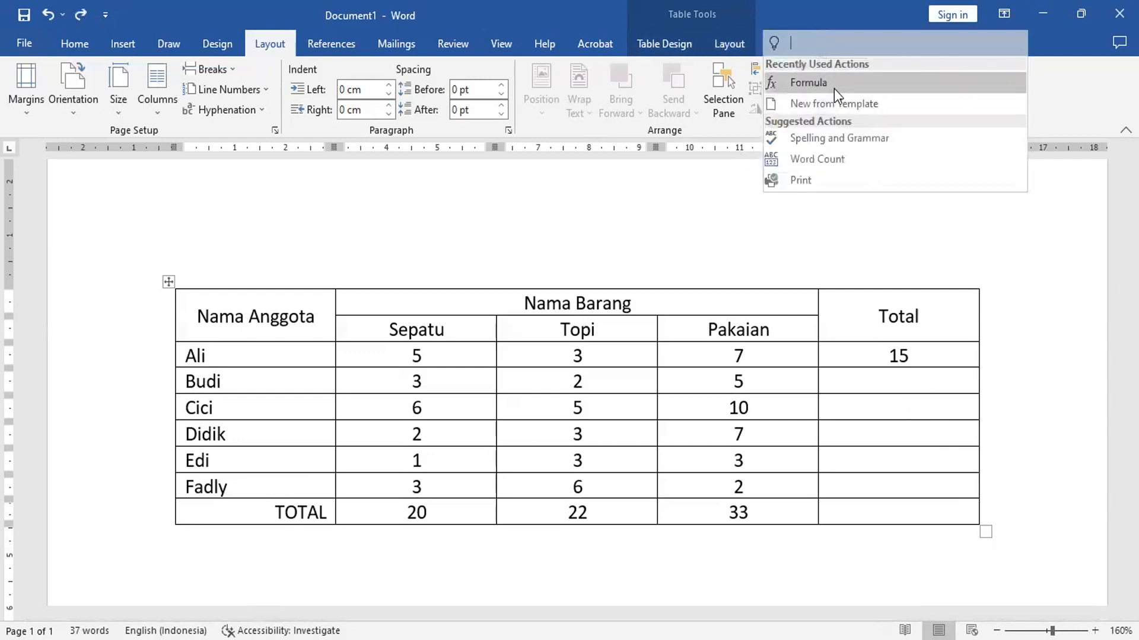
click(834, 84)
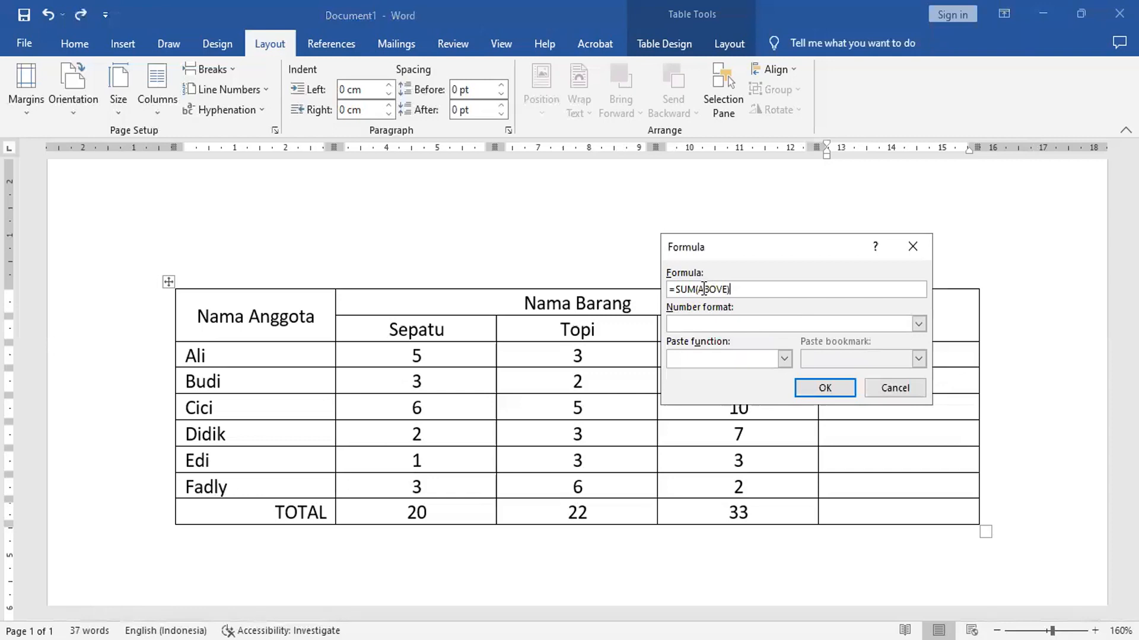
drag(698, 290, 725, 290)
text(LEFT)
key(Home)
key(shift+End)
key(ctrl+c)
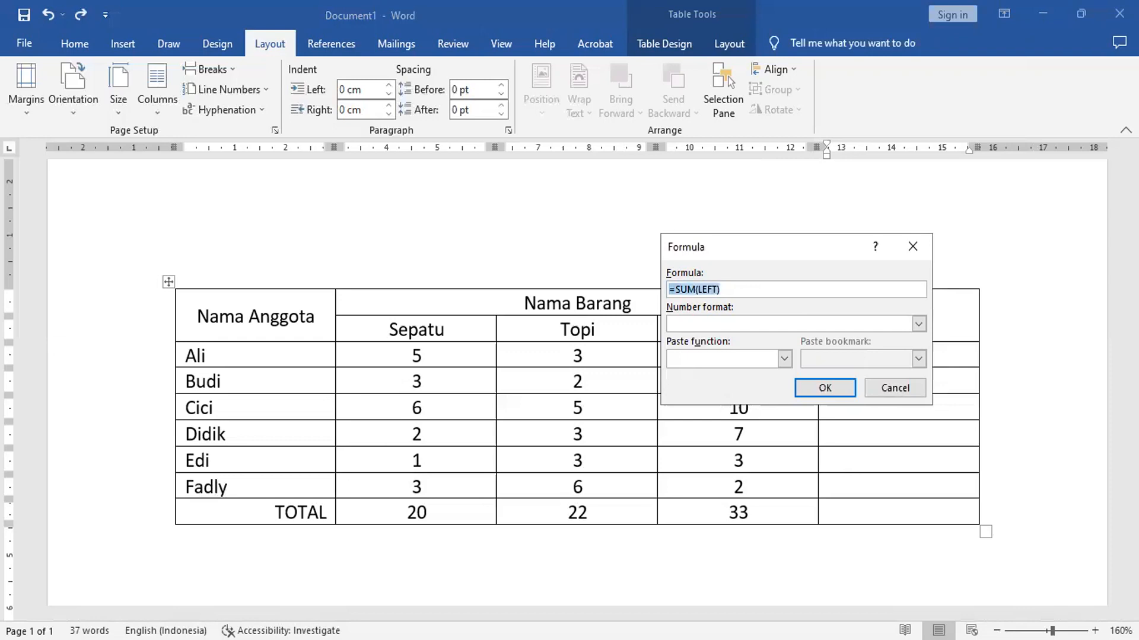
click(792, 289)
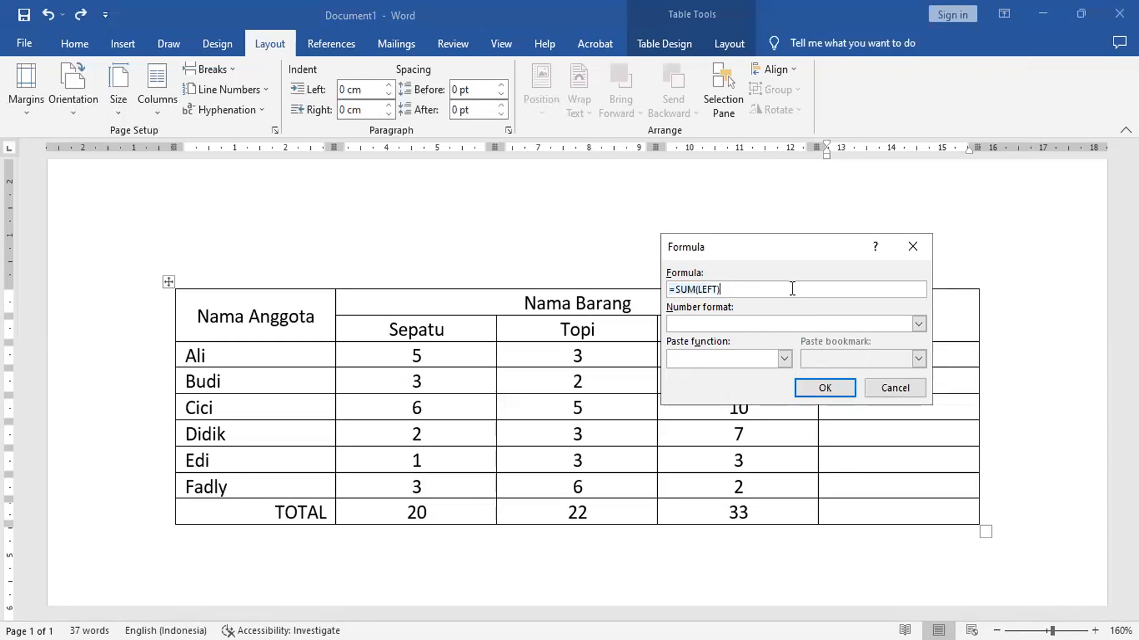
click(828, 385)
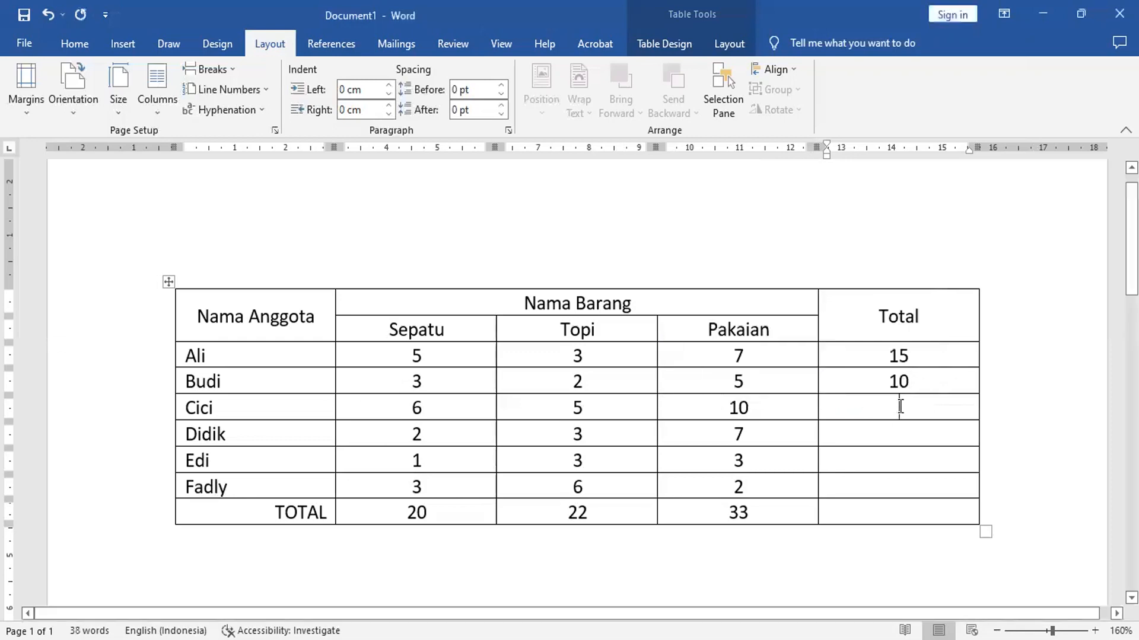
Insert the formula =SUM(LEFT) in the third member row's Total cell.
click(900, 407)
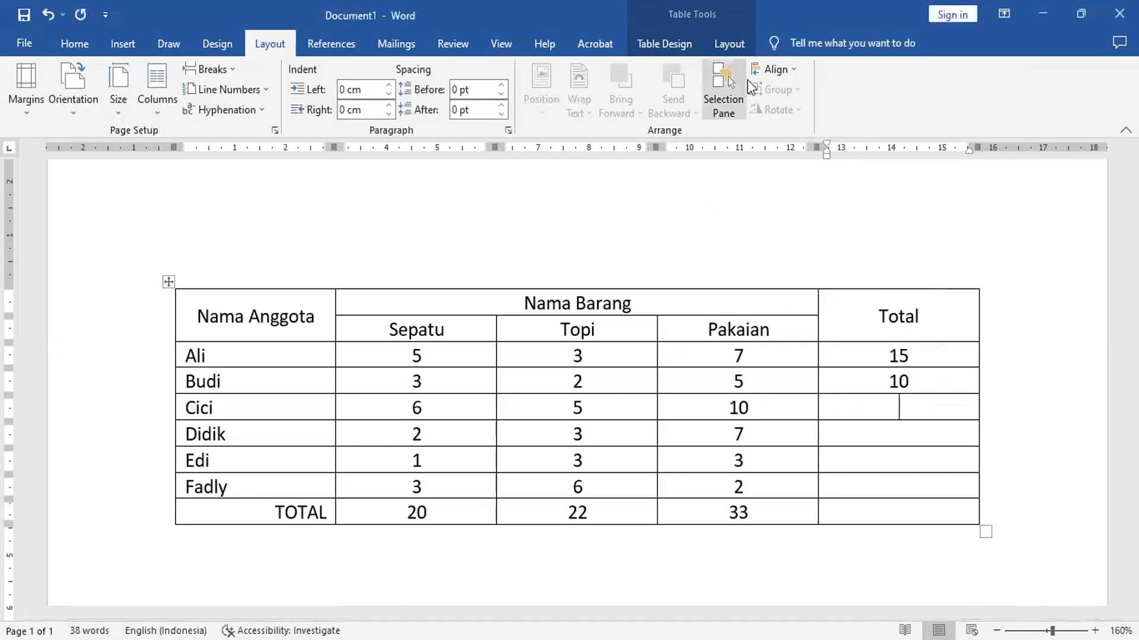
click(802, 43)
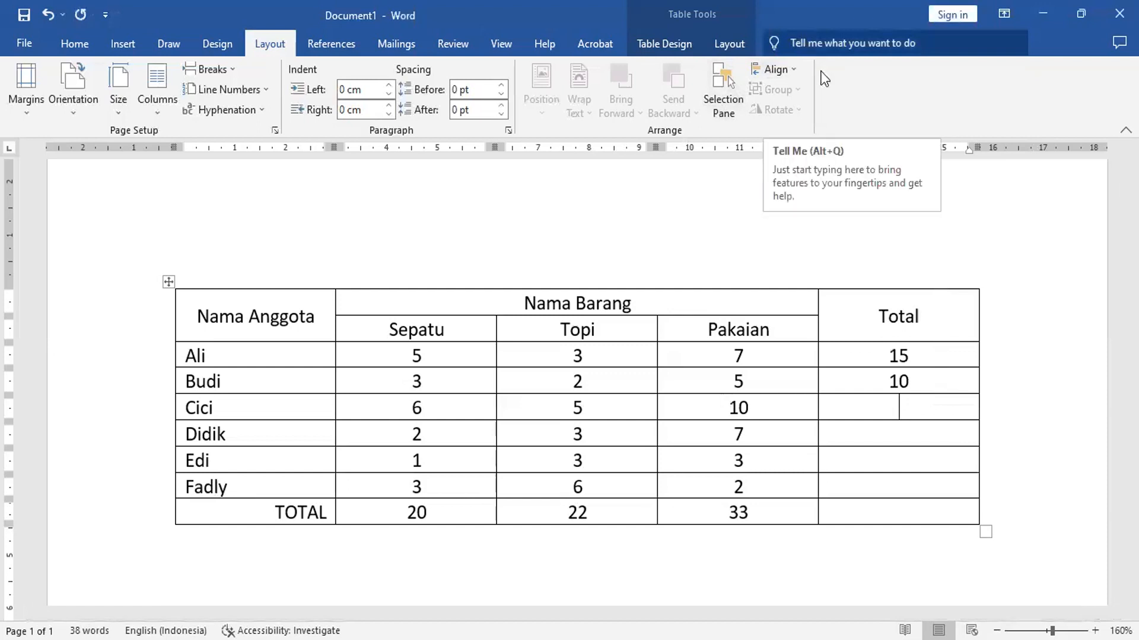
click(835, 83)
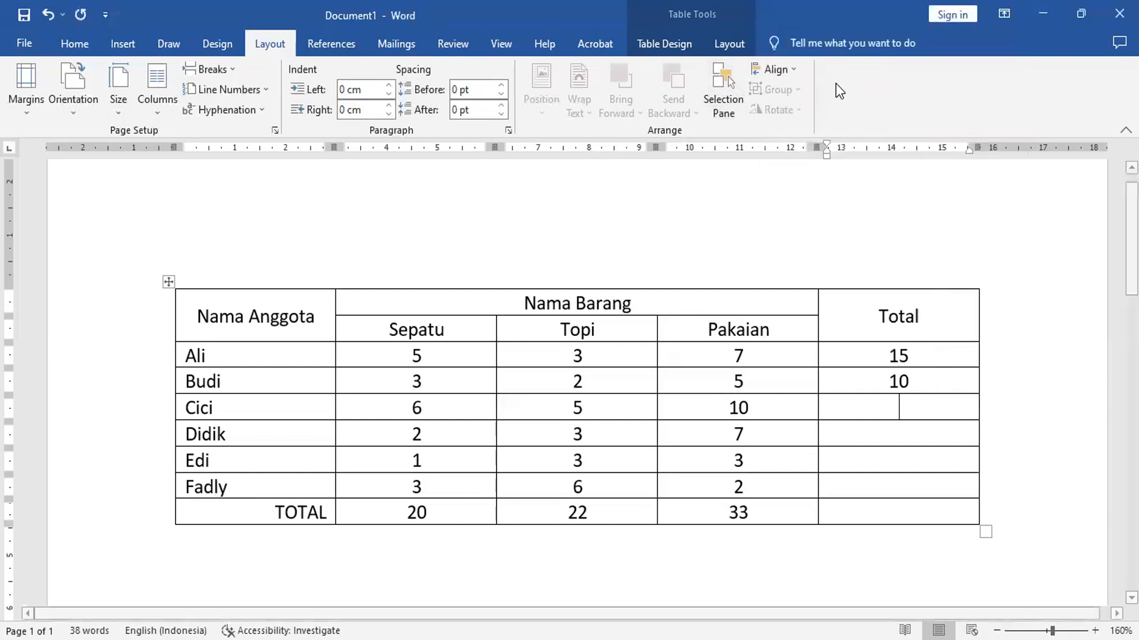
drag(752, 289, 593, 280)
key(BackSpace)
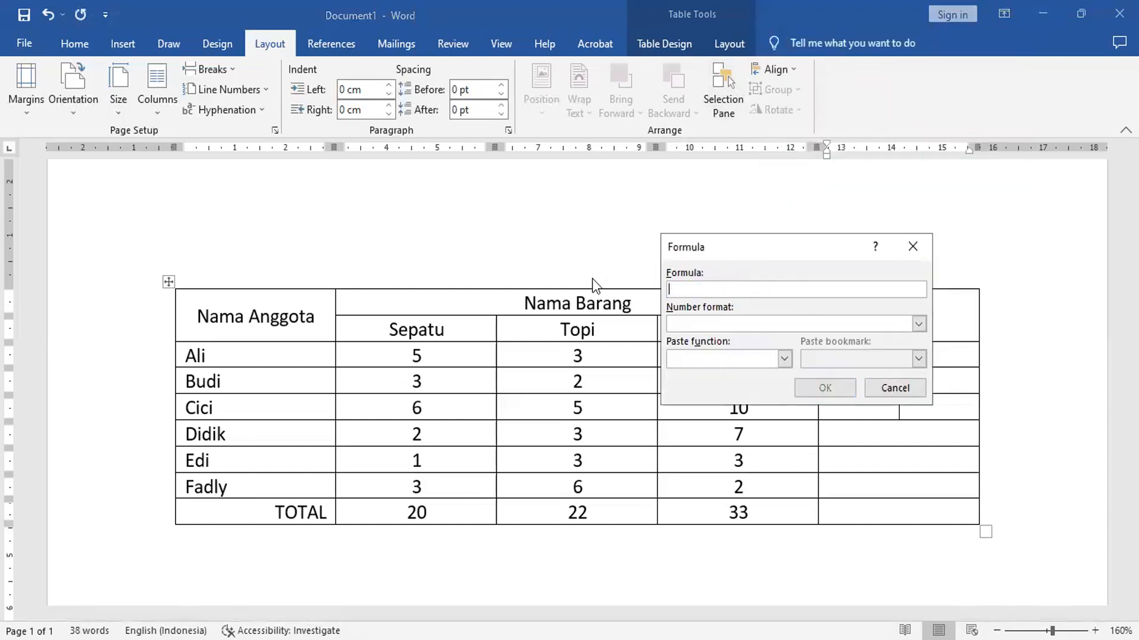
text(=SUM(LEFT))
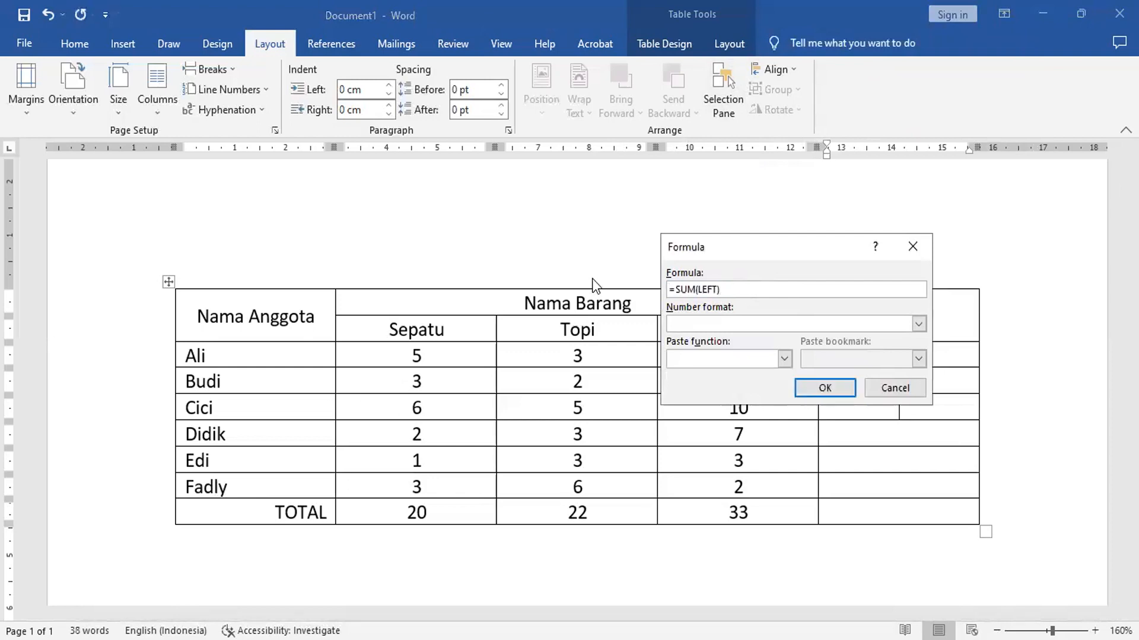
click(831, 390)
Insert the copied formula =SUM(LEFT) in the fourth member row's Total cell.
click(912, 438)
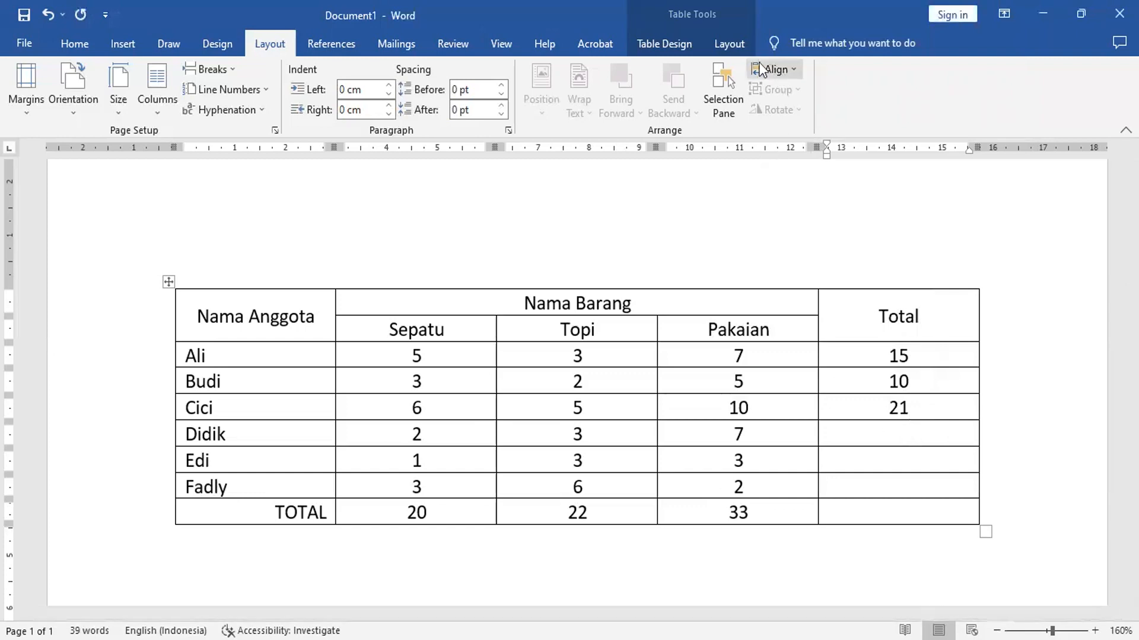
click(829, 37)
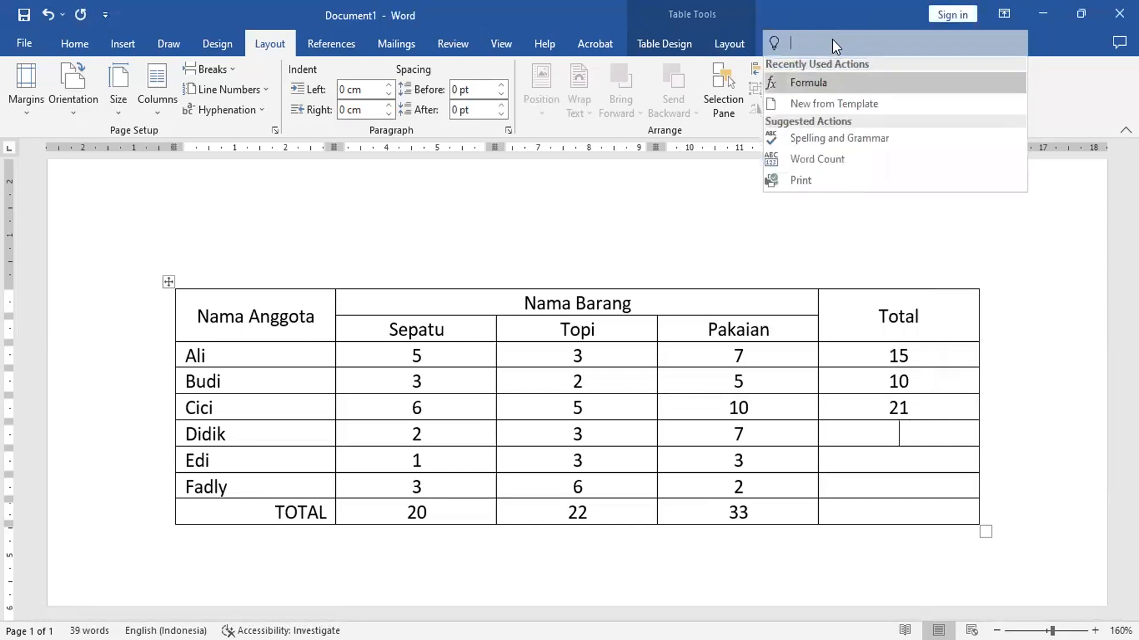
click(820, 83)
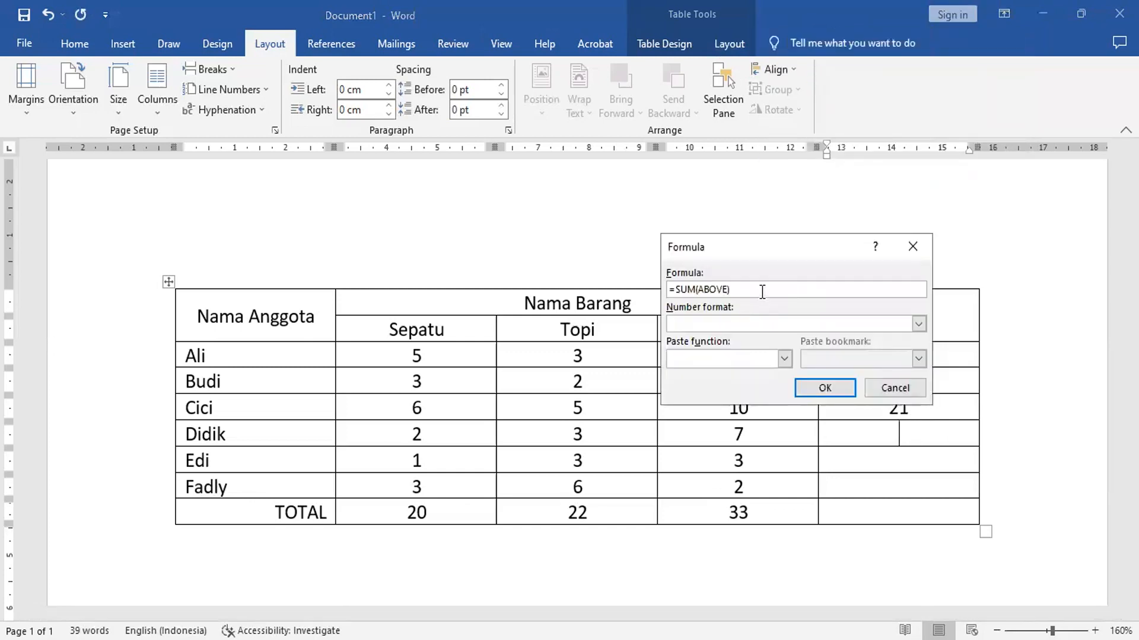
key(ctrl+v)
click(824, 388)
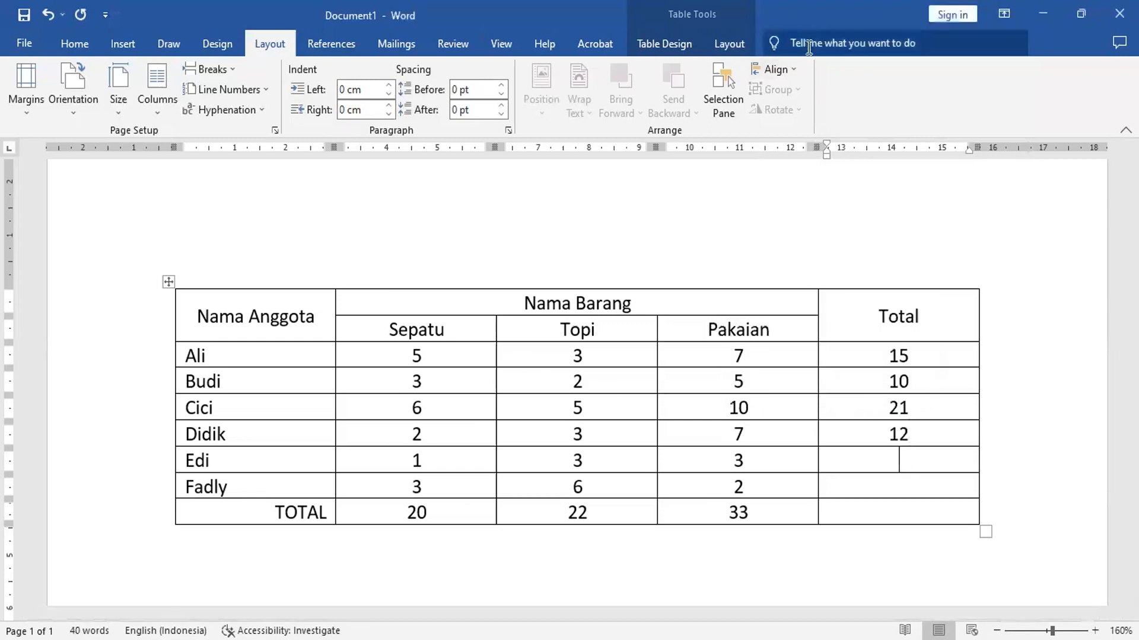
Insert the copied formula =SUM(LEFT) in the fifth member row's Total cell.
click(809, 47)
click(822, 84)
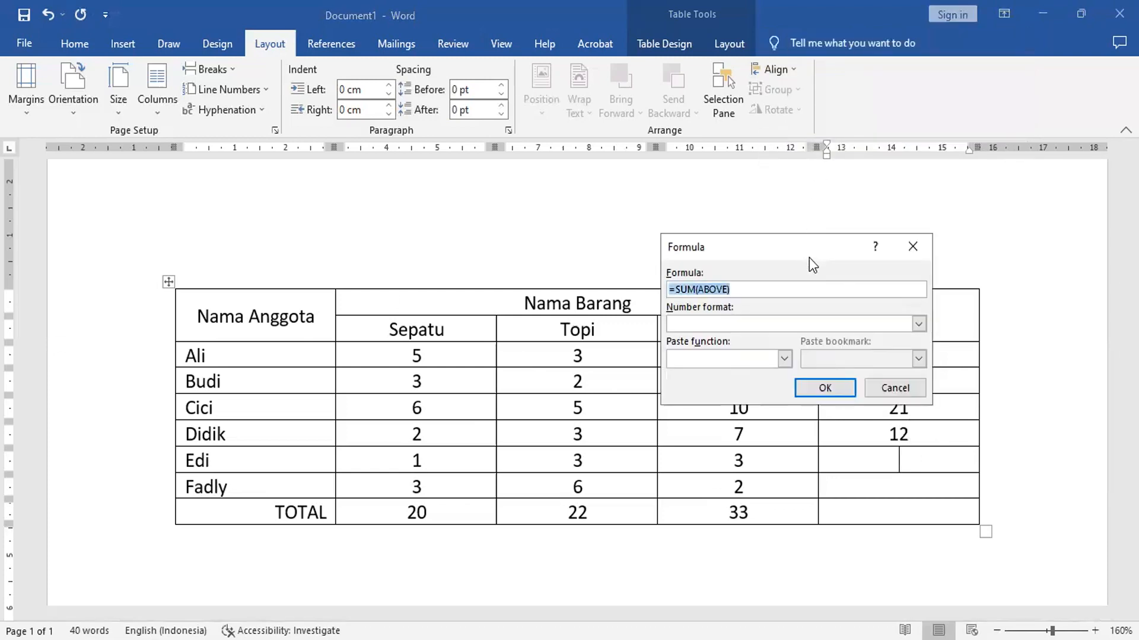
key(ctrl+v)
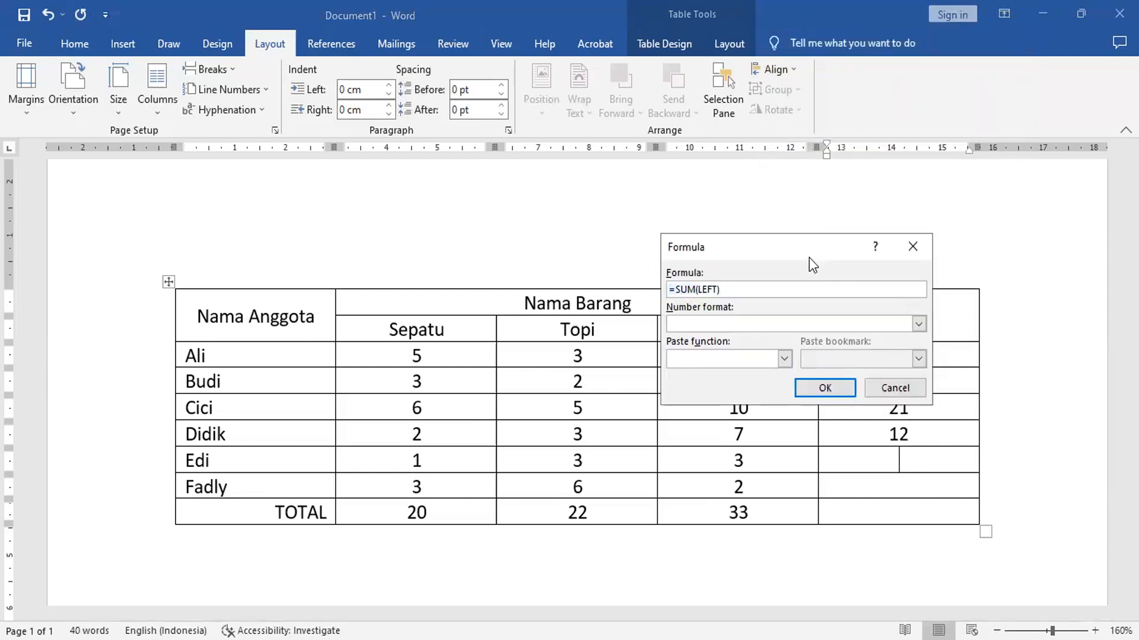
click(831, 388)
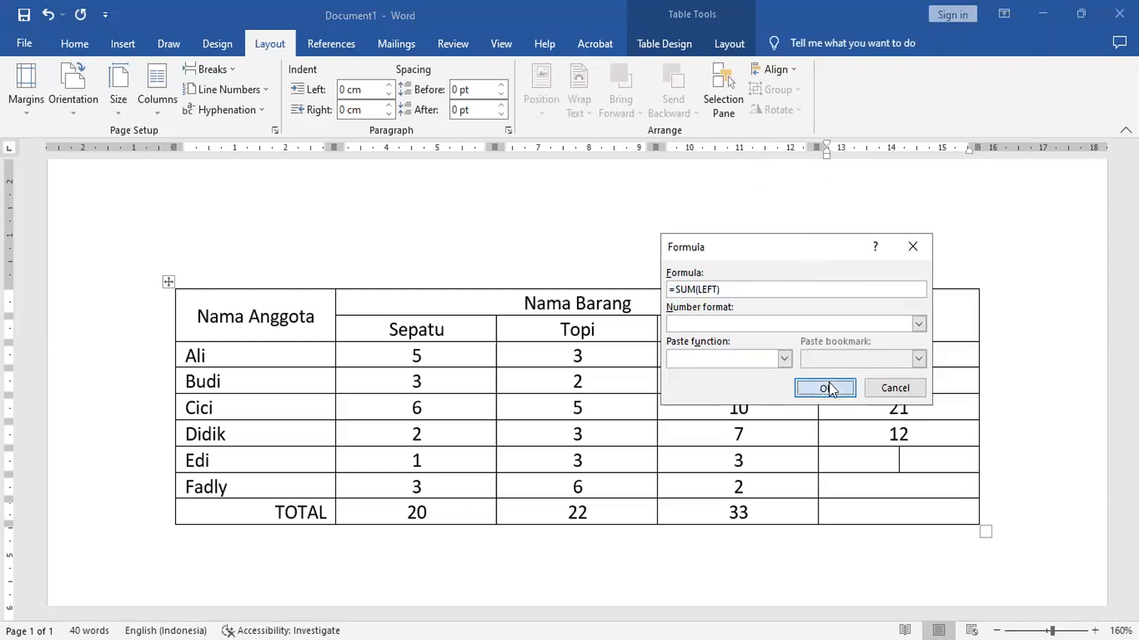
Insert the formula =SUM(LEFT) in the sixth member row's Total cell.
click(920, 490)
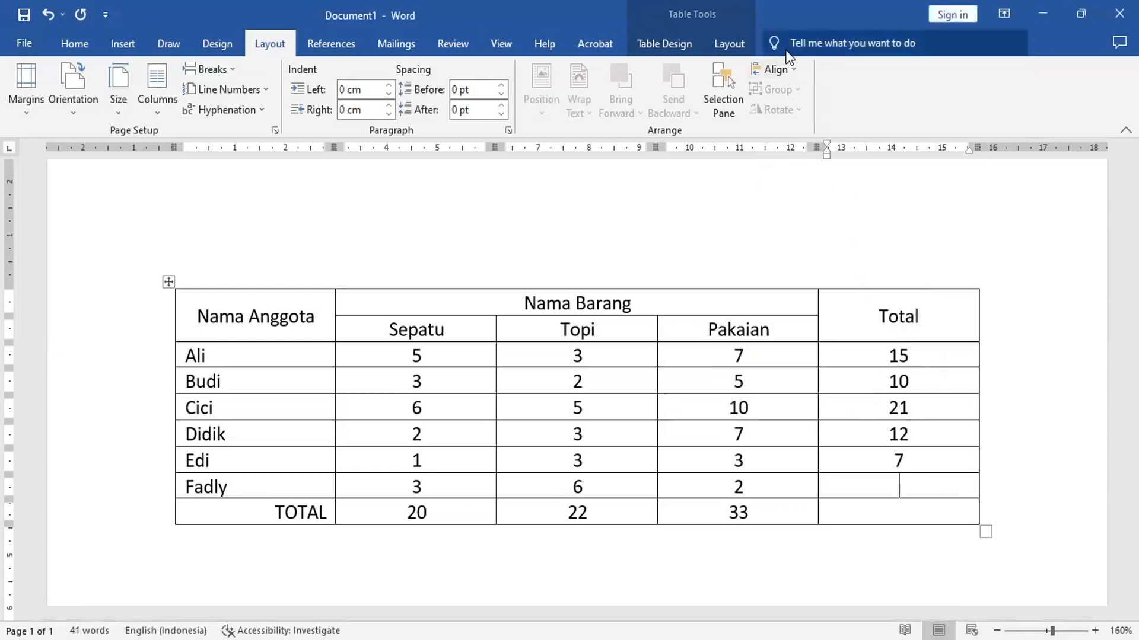
click(821, 42)
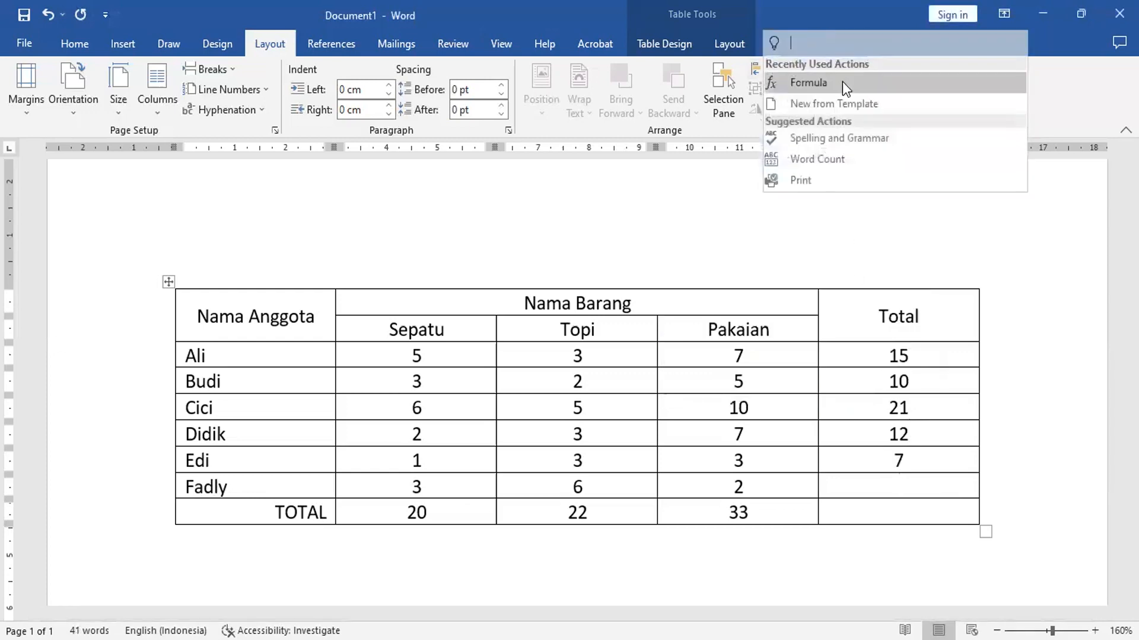
click(842, 80)
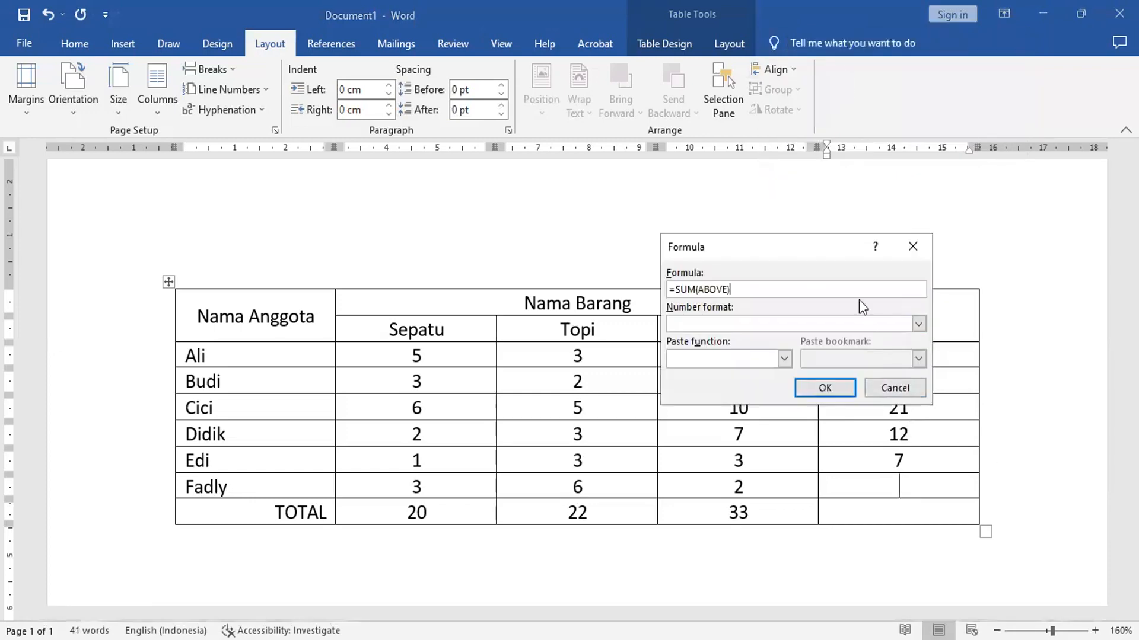
key(ctrl+a)
text(=SUM(LEFT))
click(826, 388)
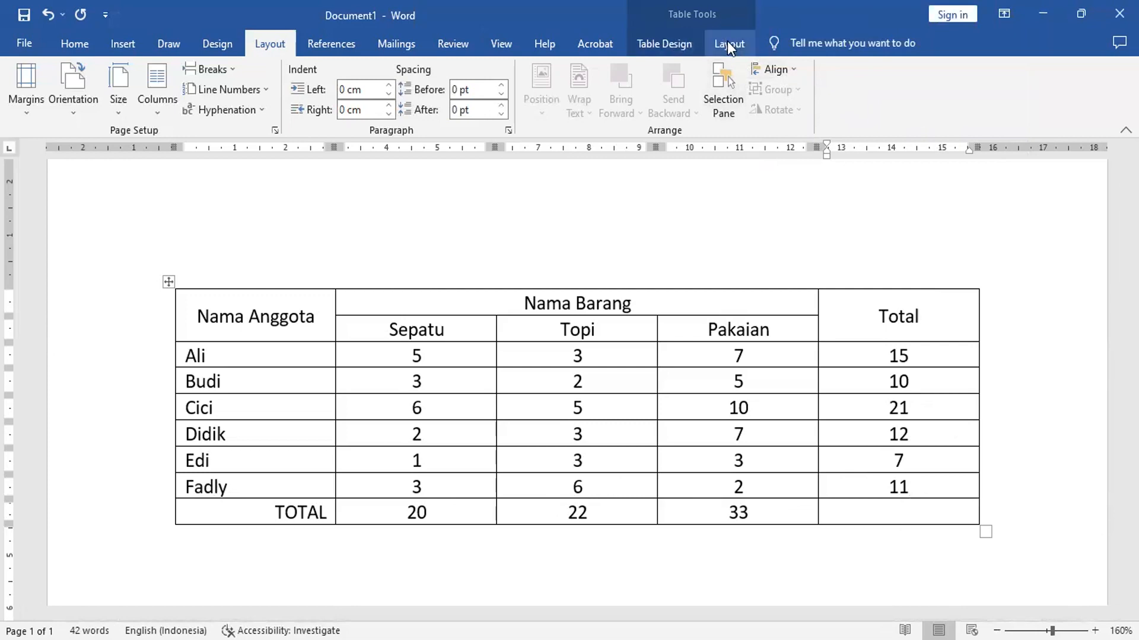
Try the formula =SUM(LEFT) in the Total column's cell of the TOTAL row, and delete its output.
click(803, 43)
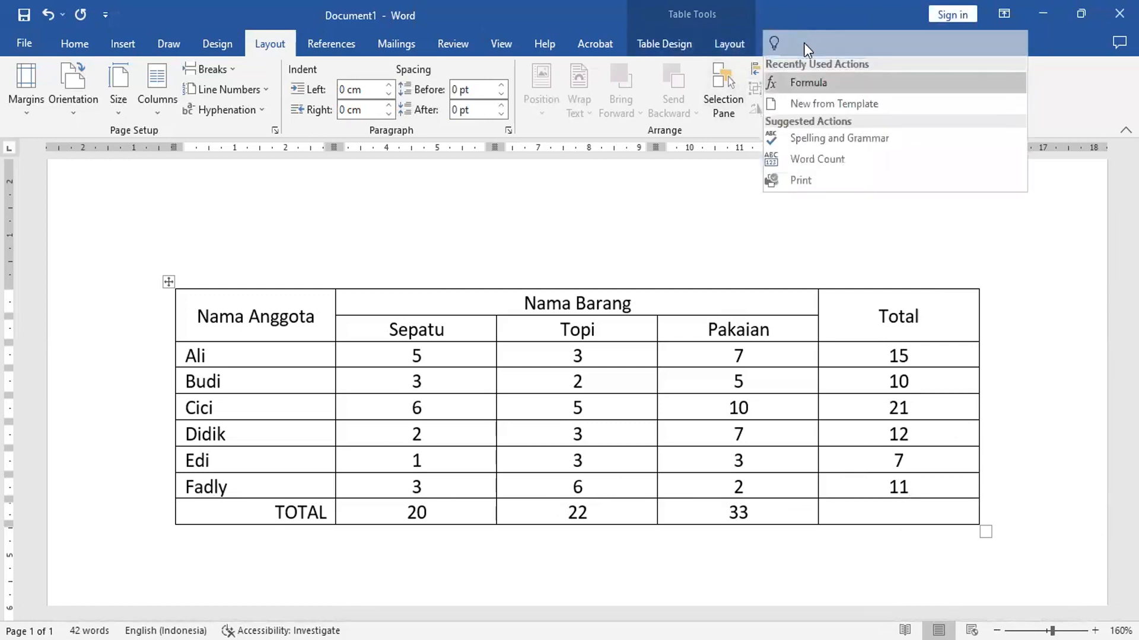
click(810, 83)
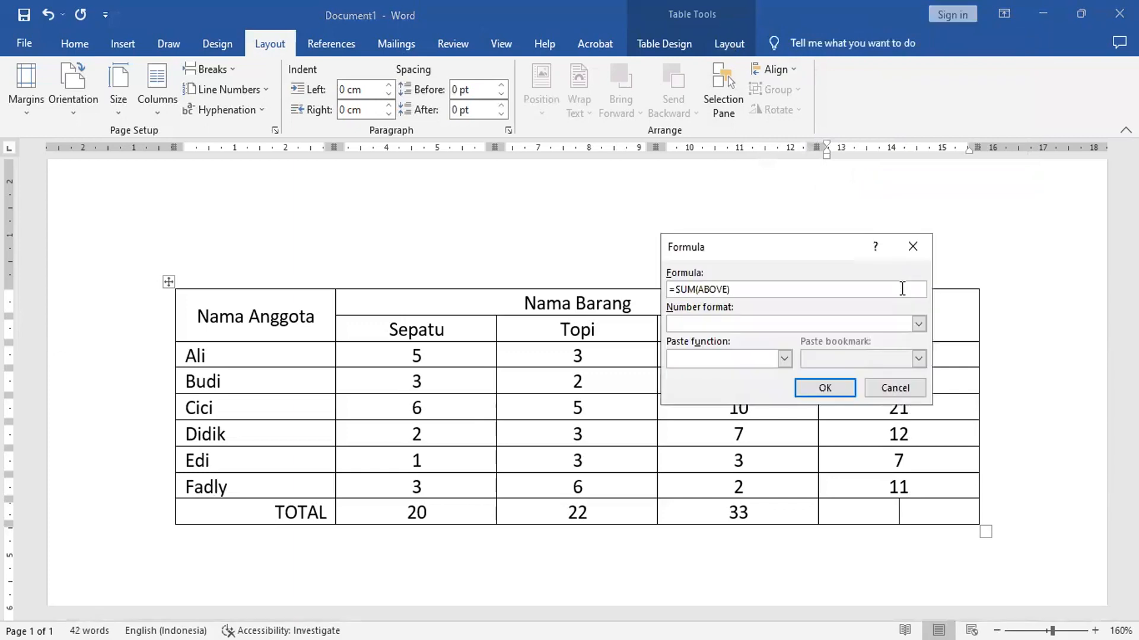
text(=SUM(LEFT))
click(816, 388)
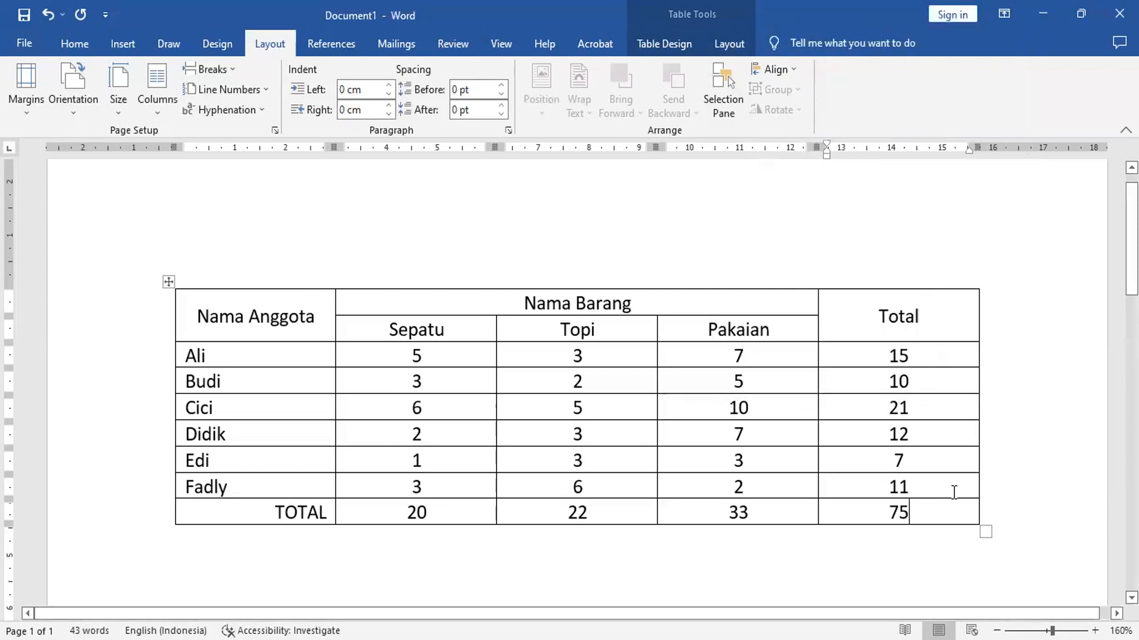
key(BackSpace)
key(BackSpace)
Insert the formula =SUM(ABOVE) in the Total column's cell of the TOTAL row.
click(810, 45)
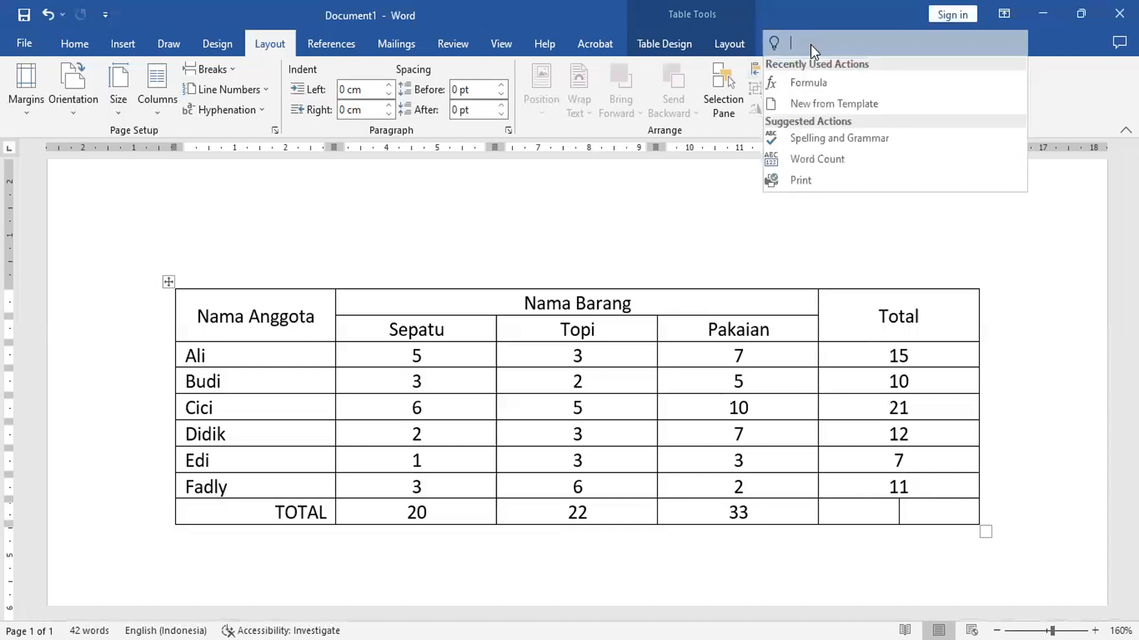
click(822, 86)
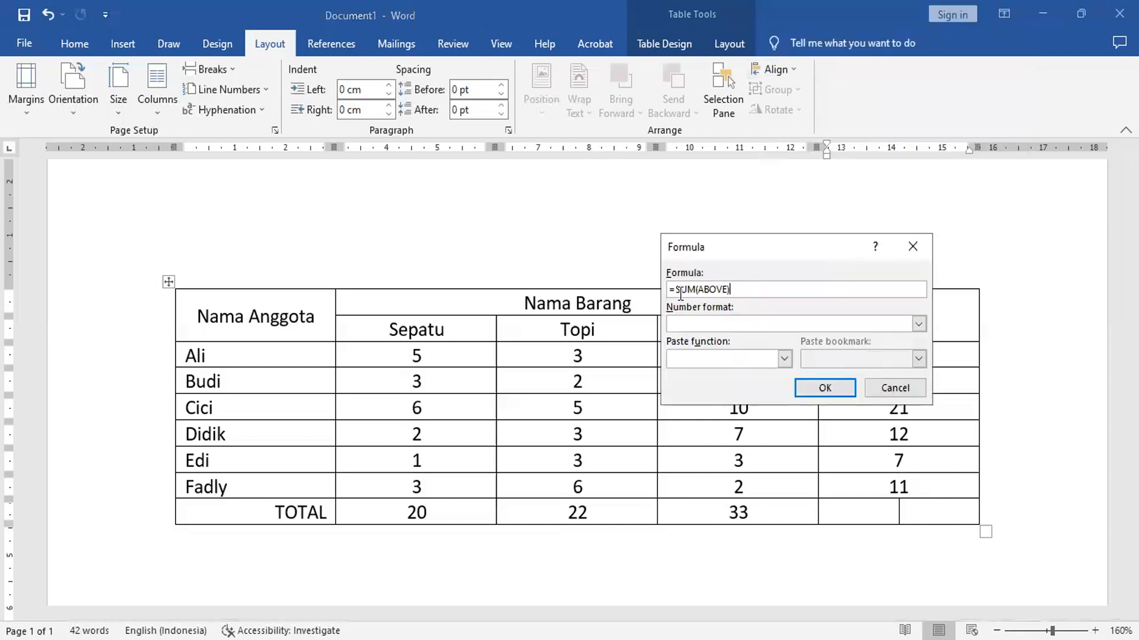
click(826, 388)
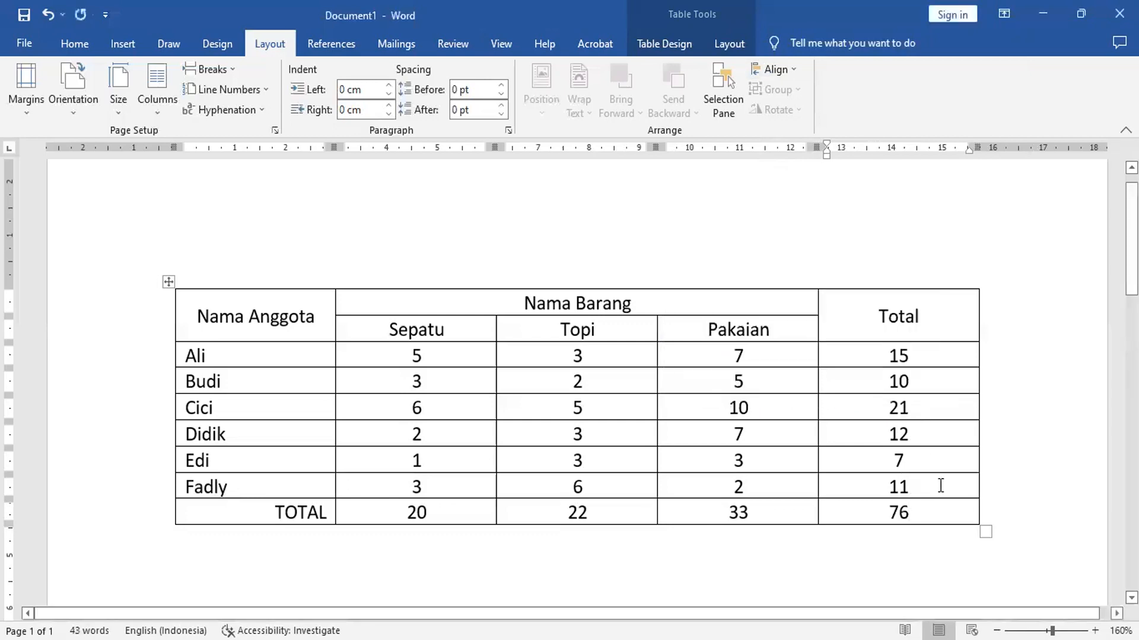